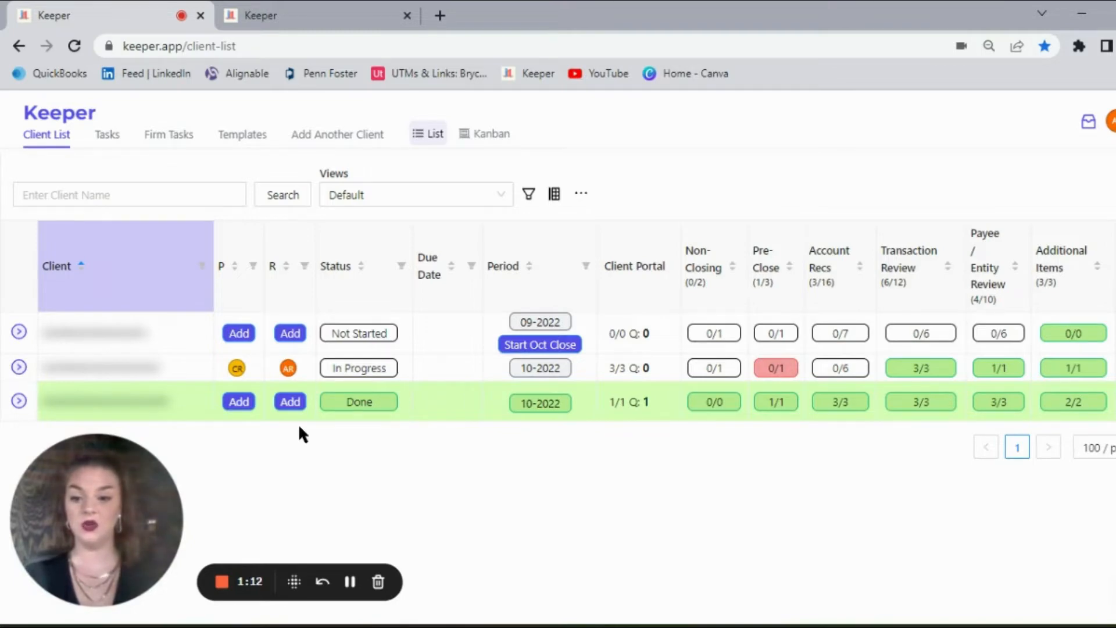
Step: Open the in-progress client's 10-2022 close and review the Non-Closing and Pre-Close tasks, including the assignee choices for the bank feed task
{"action": "left_click", "coordinate": [148, 381]}
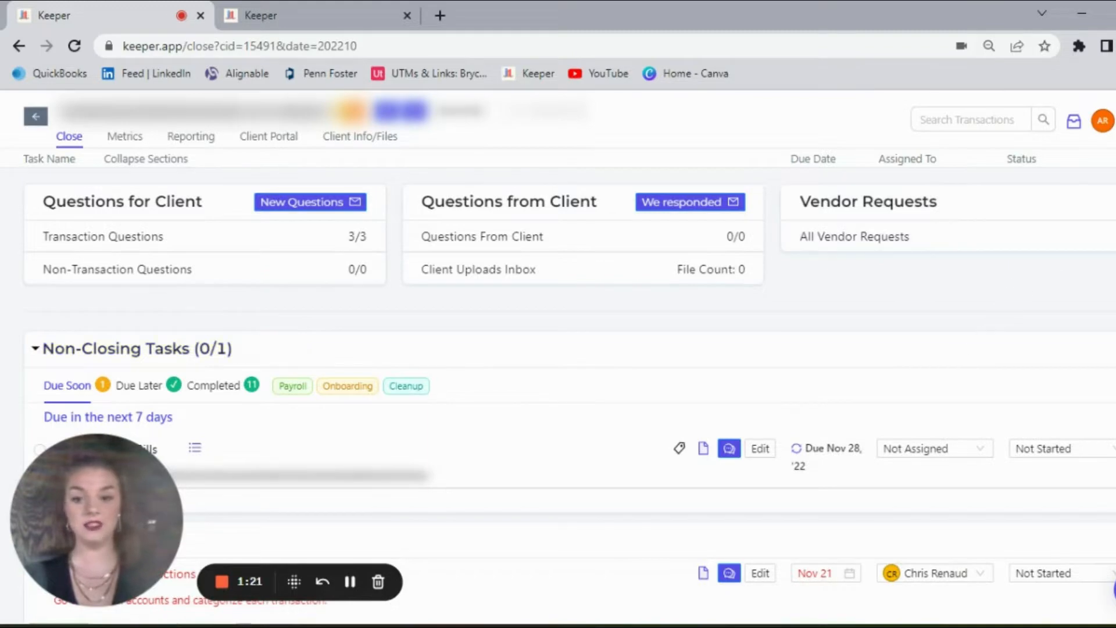
{"action": "scroll", "coordinate": [569, 401], "scroll_direction": "down", "scroll_amount": 3}
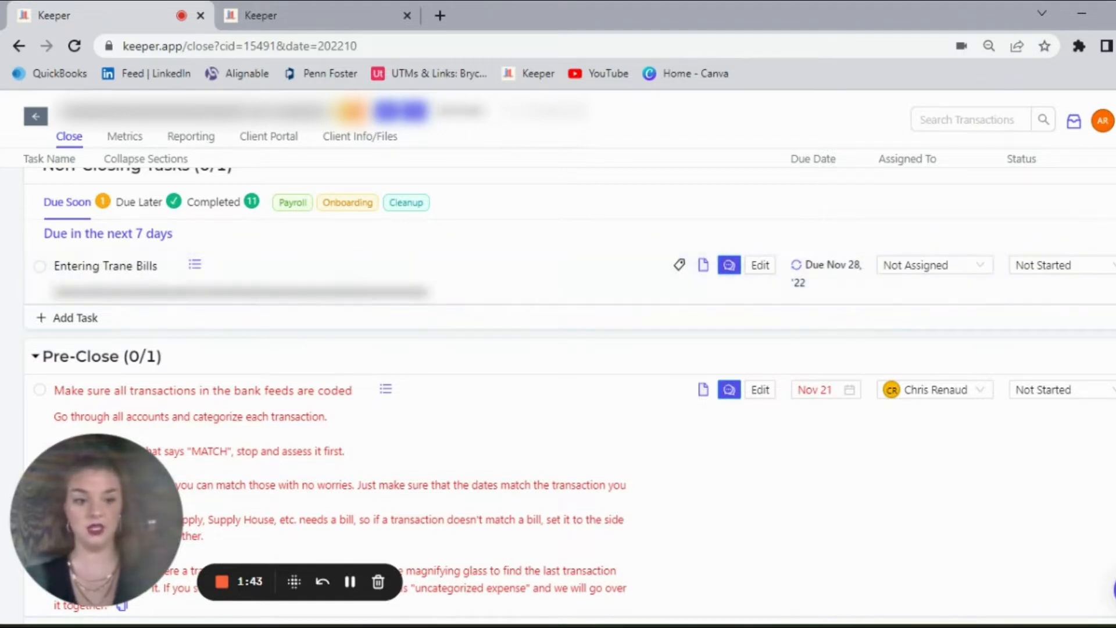
{"action": "scroll", "coordinate": [1071, 260], "scroll_direction": "down", "scroll_amount": 3}
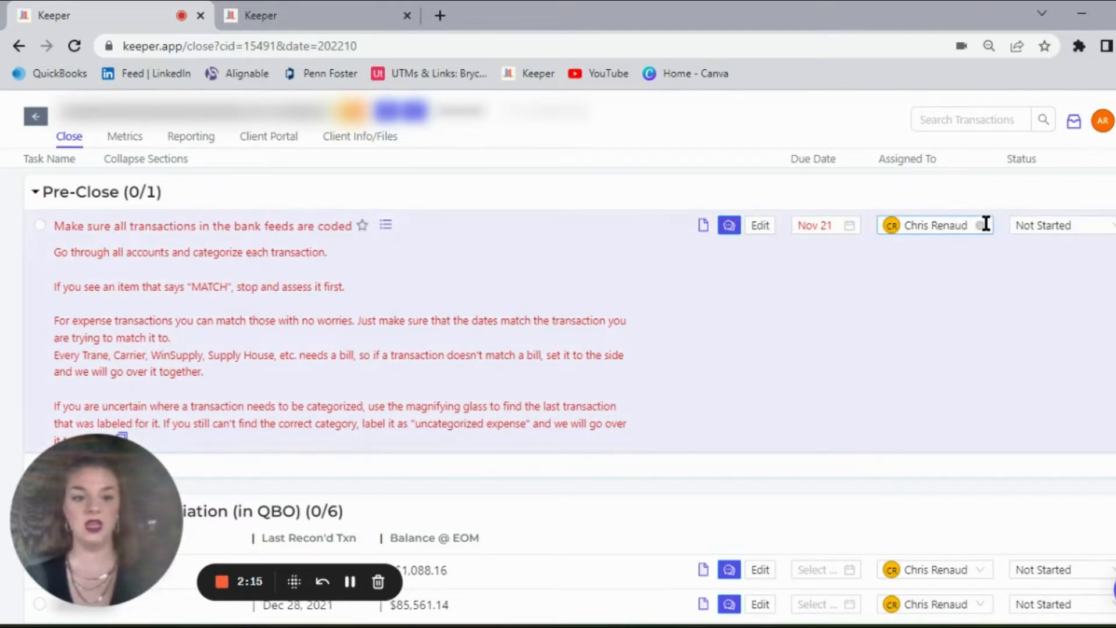
{"action": "left_click", "coordinate": [984, 224]}
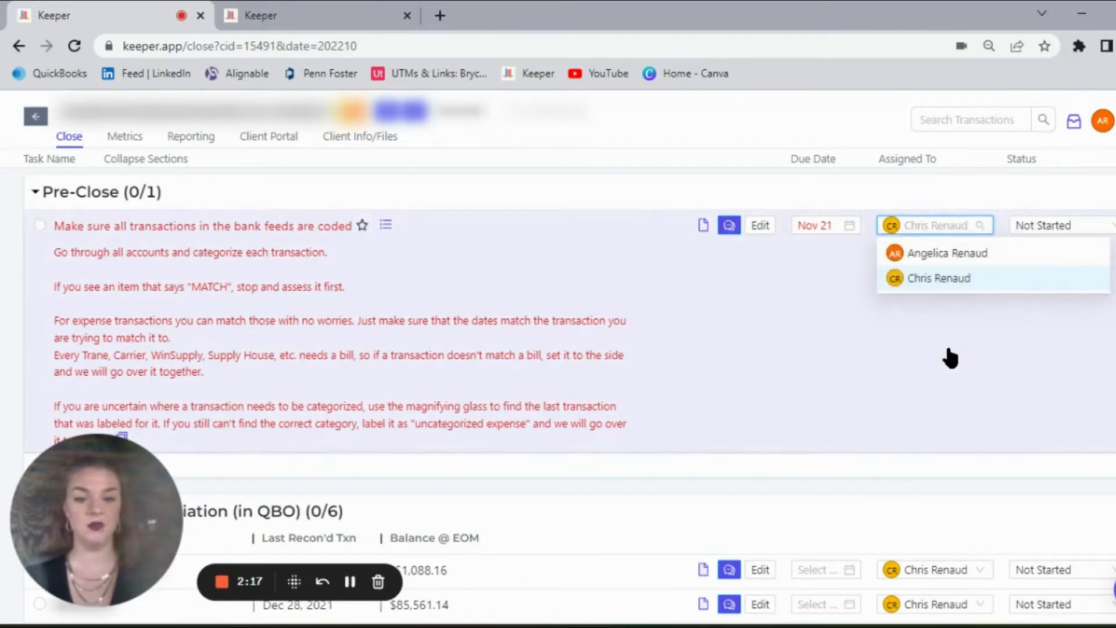
Step: Review the Account Reconciliation tasks and open the file window for the account last reconciled May 31, 2022
{"action": "scroll", "coordinate": [558, 395], "scroll_direction": "down", "scroll_amount": 3}
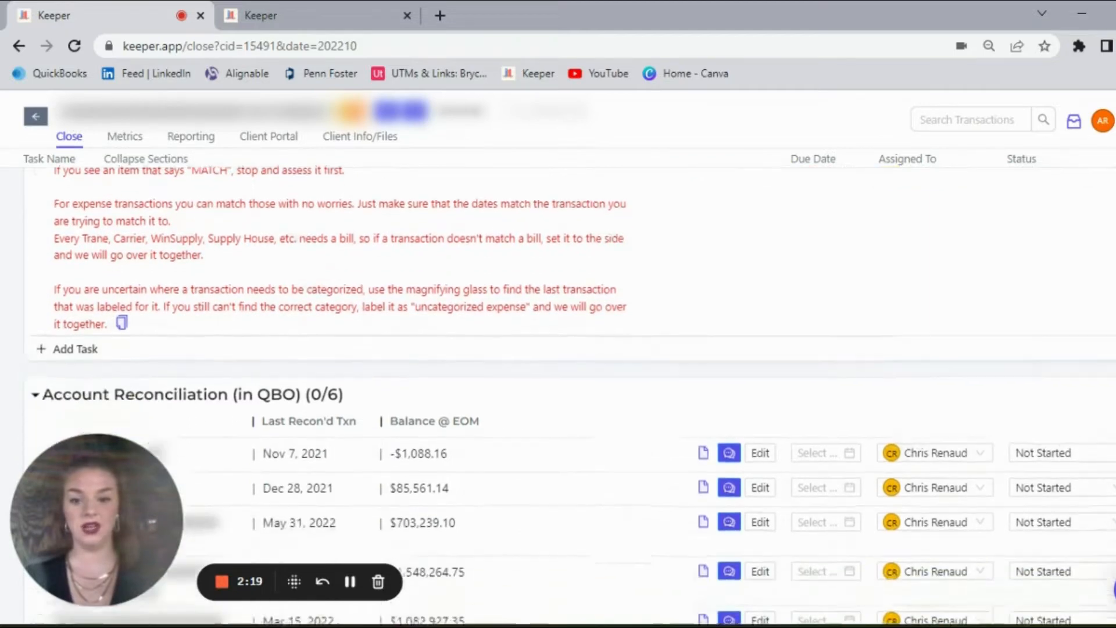
{"action": "scroll", "coordinate": [558, 395], "scroll_direction": "down", "scroll_amount": 3}
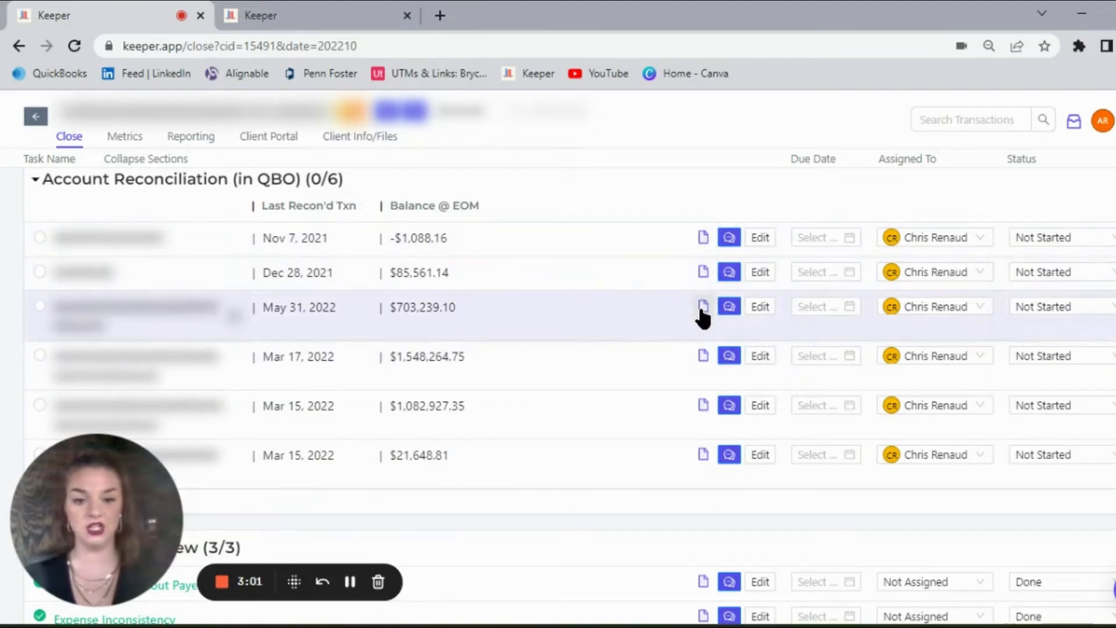
{"action": "left_click", "coordinate": [701, 311]}
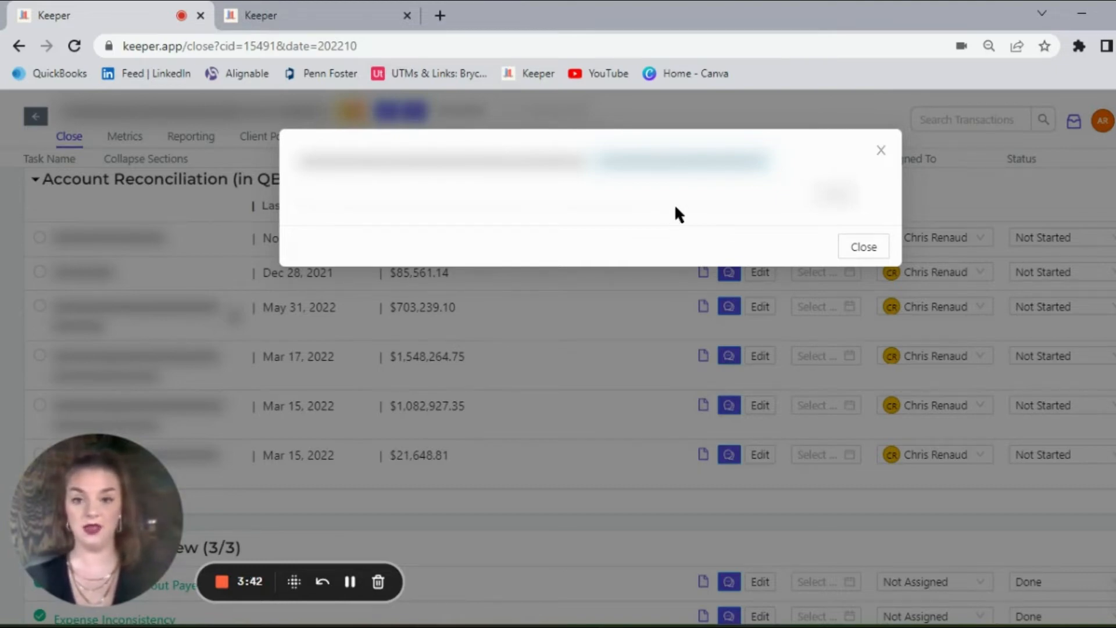
{"action": "left_click", "coordinate": [349, 581]}
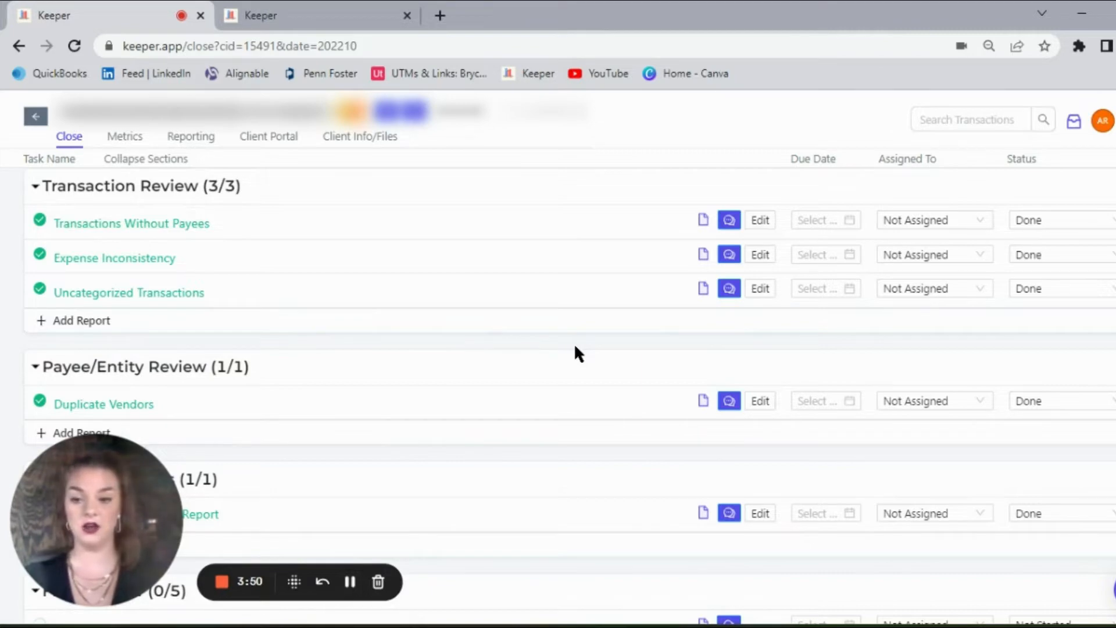
Step: Open the Expense Inconsistency report in the Transaction Review section
{"action": "left_click", "coordinate": [117, 260]}
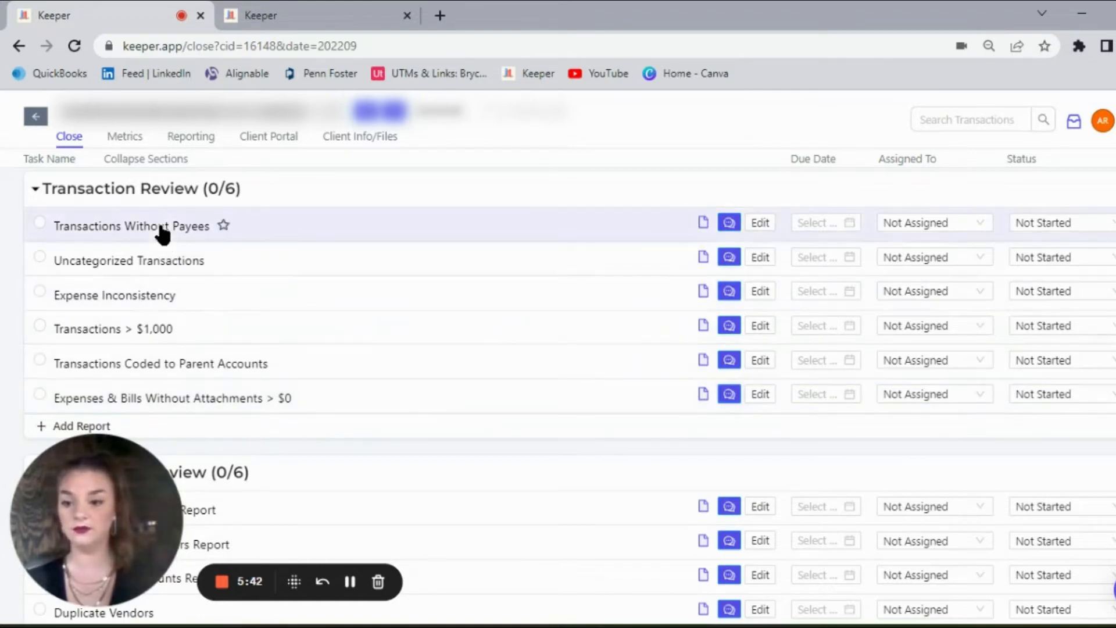
{"action": "left_click", "coordinate": [349, 581]}
{"action": "left_click", "coordinate": [352, 581]}
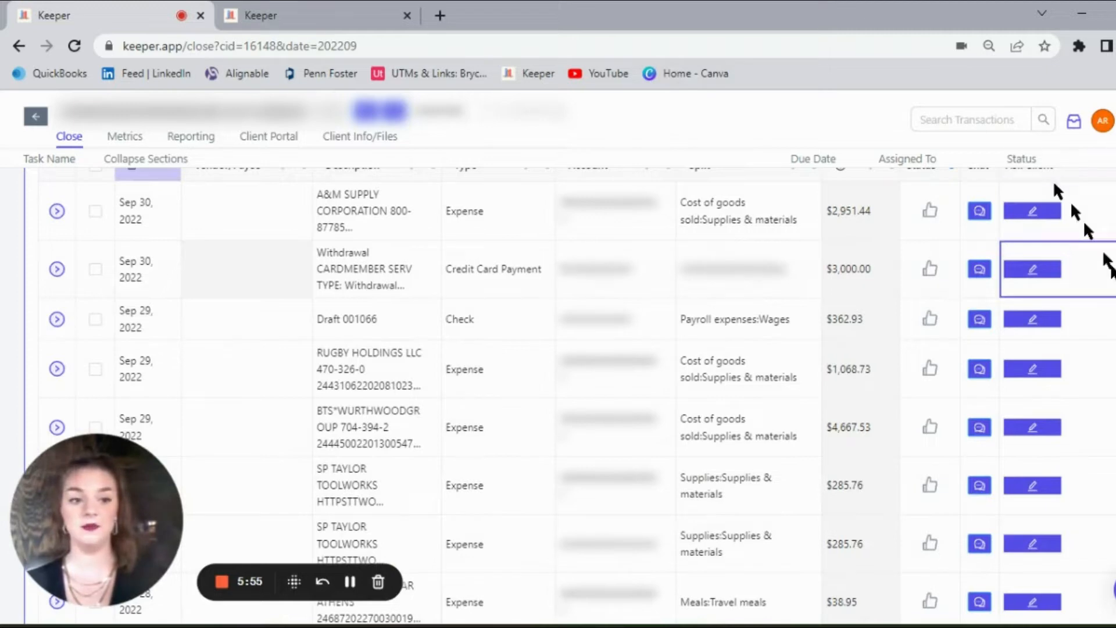
Step: Open the vendor/payee of the Sep 30, 2022 A&M Supply expense for editing
{"action": "scroll", "coordinate": [558, 395], "scroll_direction": "up", "scroll_amount": 1}
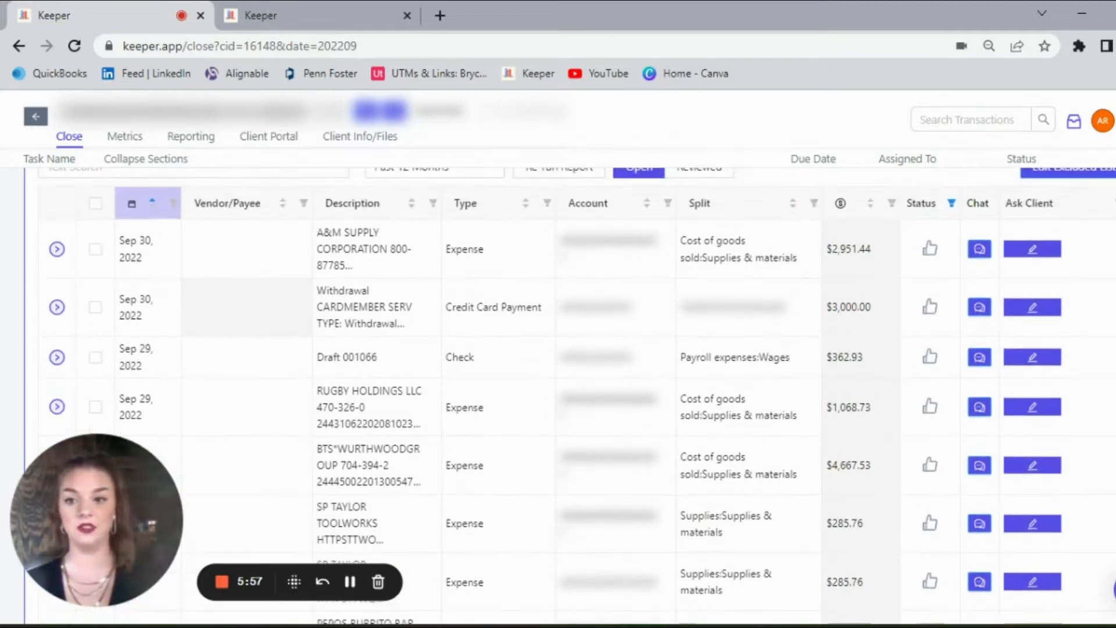
{"action": "left_click", "coordinate": [256, 242]}
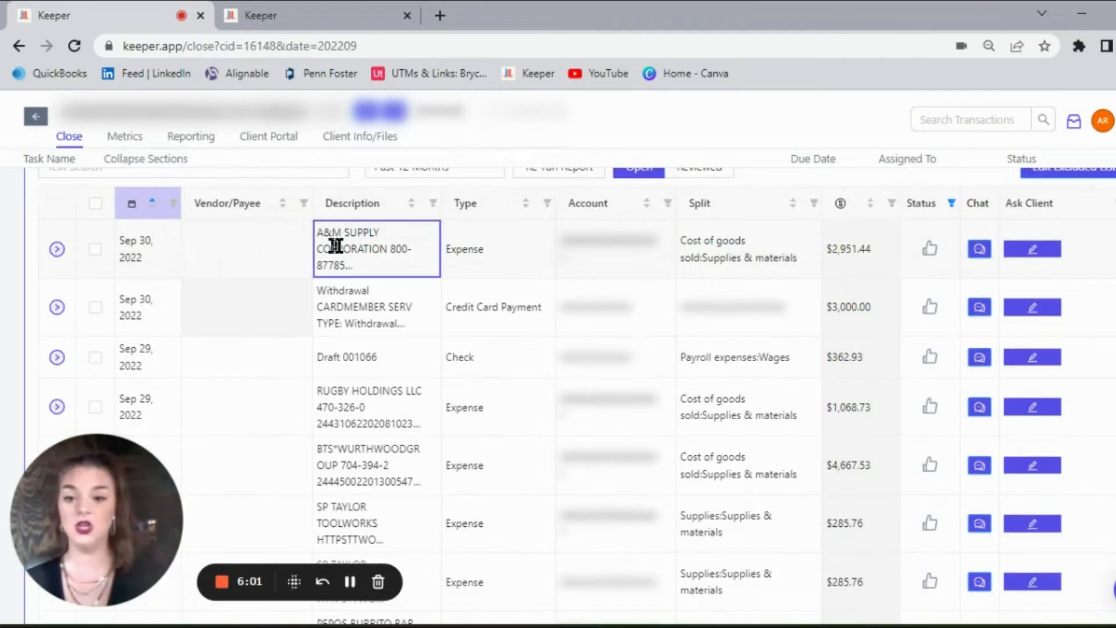
{"action": "left_click", "coordinate": [277, 247]}
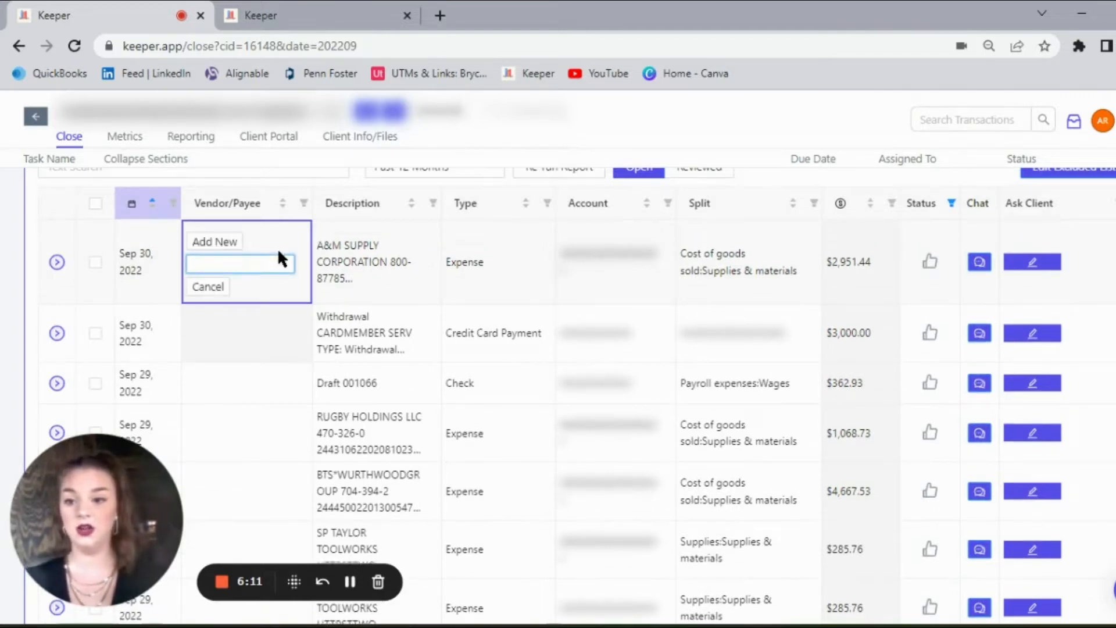
{"action": "type", "text": "A"}
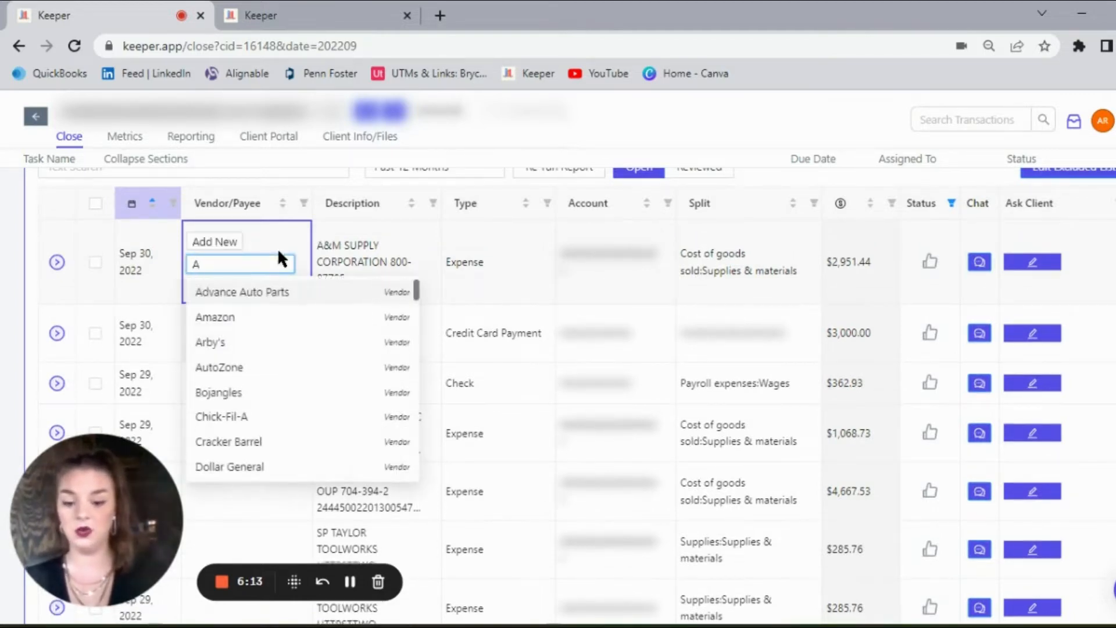
{"action": "type", "text": "&M Su"}
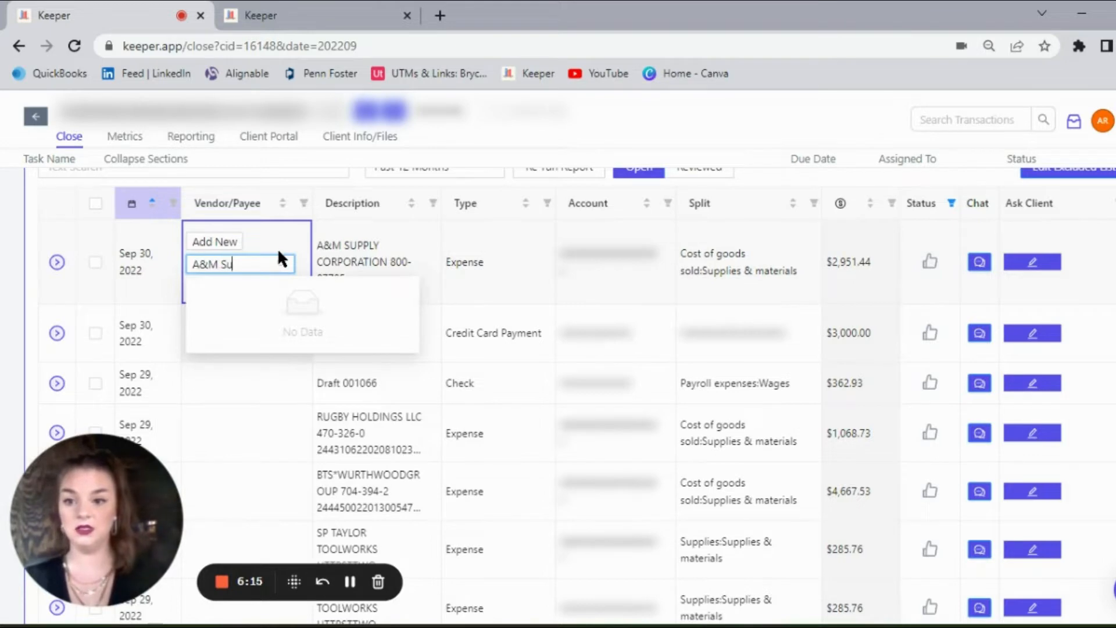
{"action": "type", "text": "pply Corp"}
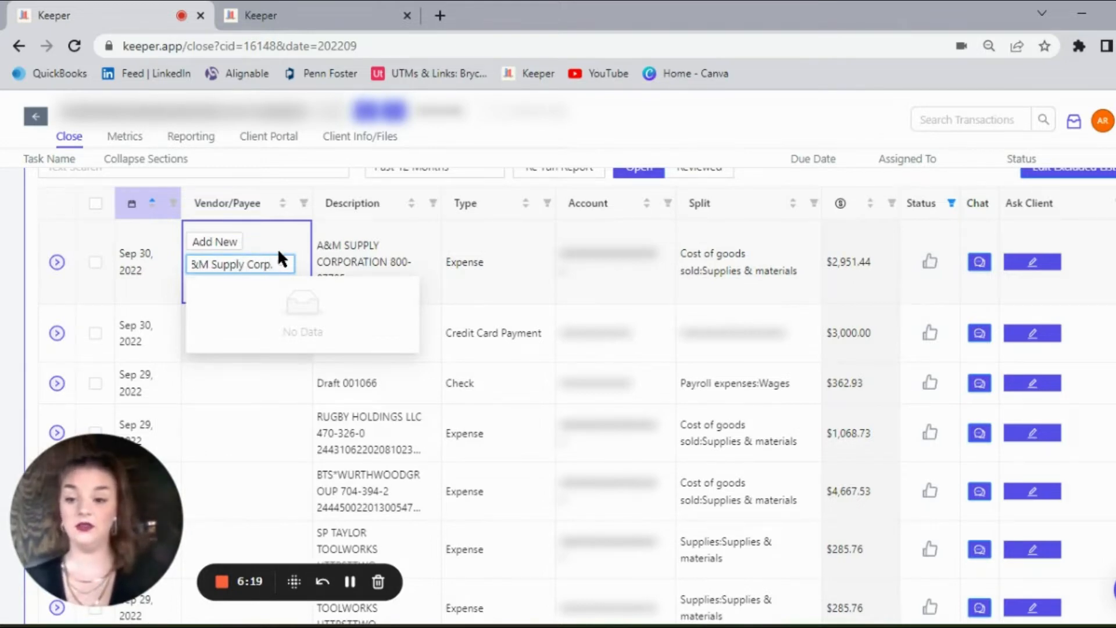
{"action": "type", "text": "."}
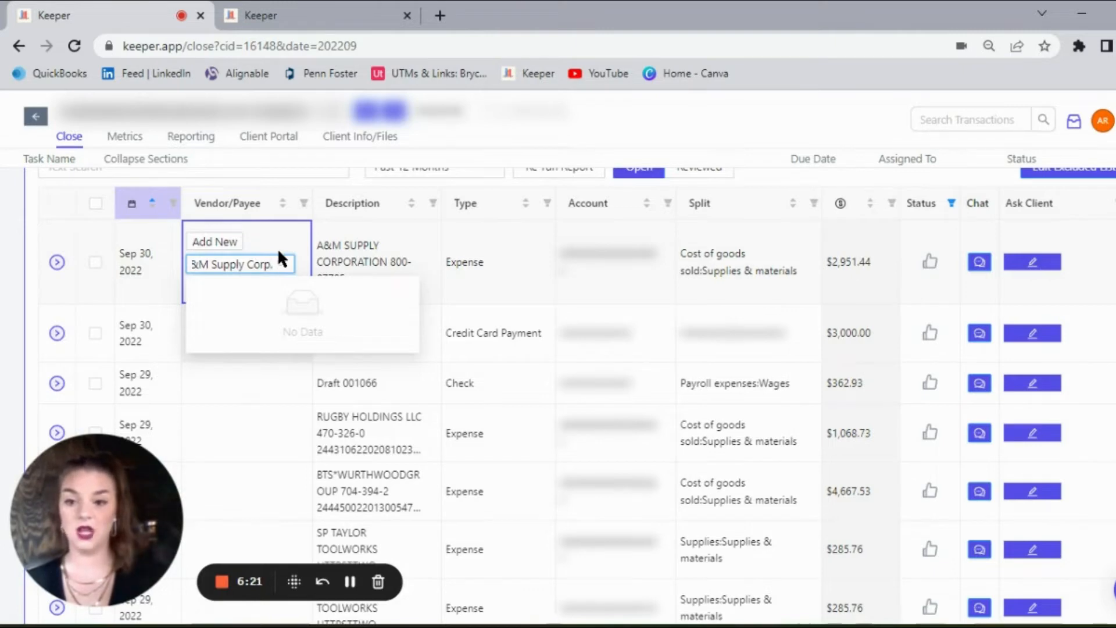
{"action": "key", "text": "BackSpace"}
{"action": "key", "text": "BackSpace"}
{"action": "key", "text": "BackSpace"}
{"action": "key", "text": "BackSpace"}
{"action": "key", "text": "BackSpace"}
{"action": "key", "text": "BackSpace"}
{"action": "key", "text": "BackSpace"}
{"action": "key", "text": "BackSpace"}
{"action": "key", "text": "BackSpace"}
{"action": "key", "text": "BackSpace"}
{"action": "key", "text": "BackSpace"}
{"action": "key", "text": "BackSpace"}
{"action": "key", "text": "BackSpace"}
{"action": "key", "text": "BackSpace"}
{"action": "key", "text": "BackSpace"}
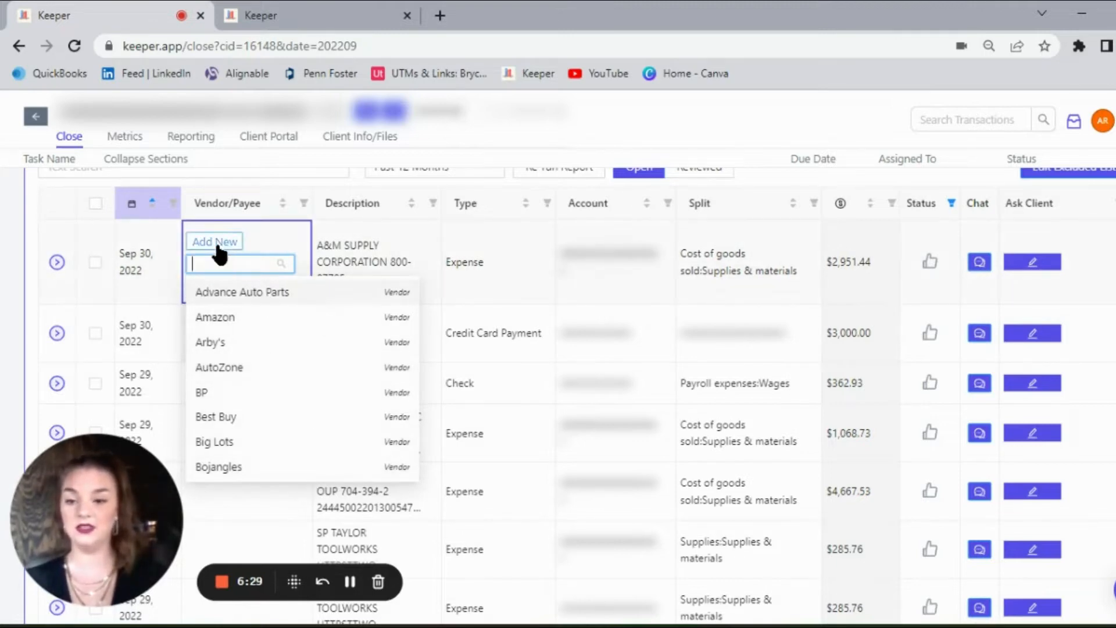
Step: Create A&M Supply Corporation as a new vendor and save it as the payee of the A&M Supply expense
{"action": "type", "text": "A"}
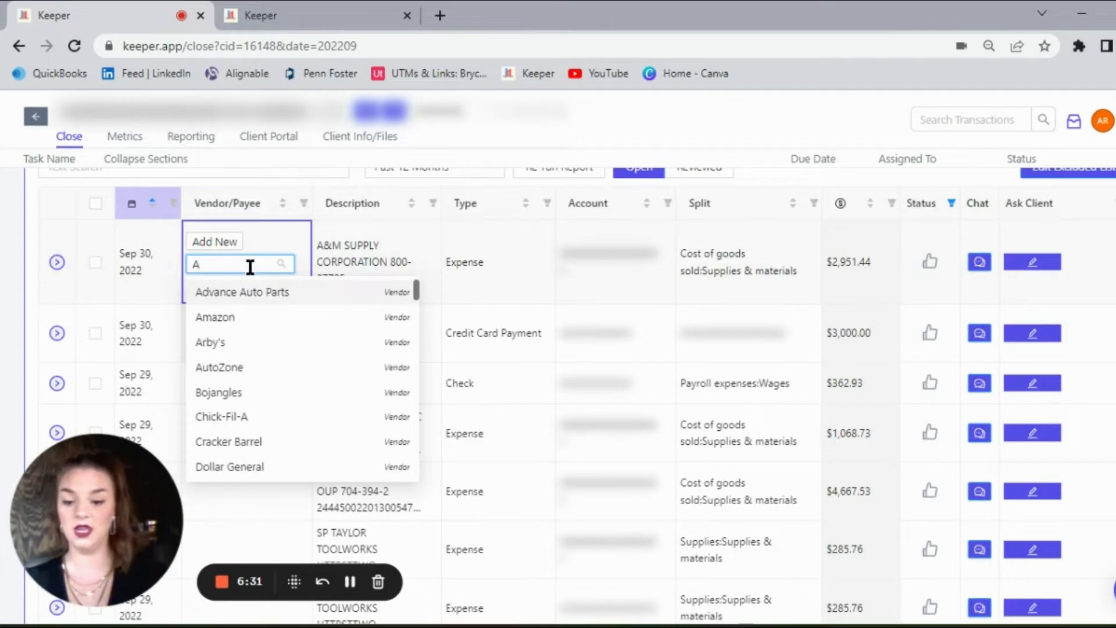
{"action": "type", "text": "&M S"}
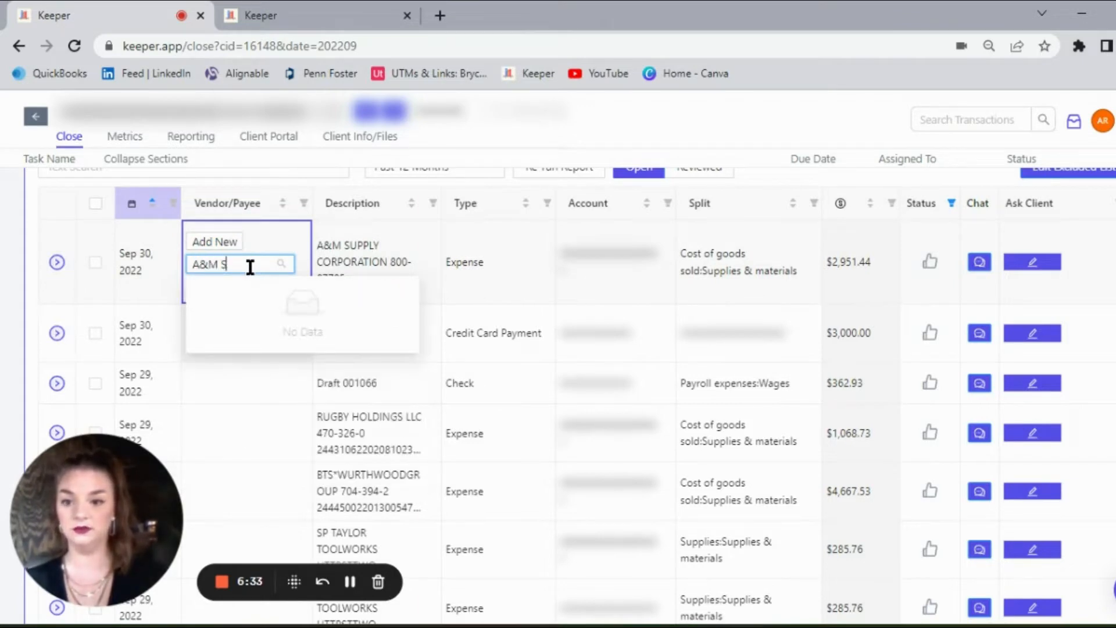
{"action": "type", "text": "upply Corporation"}
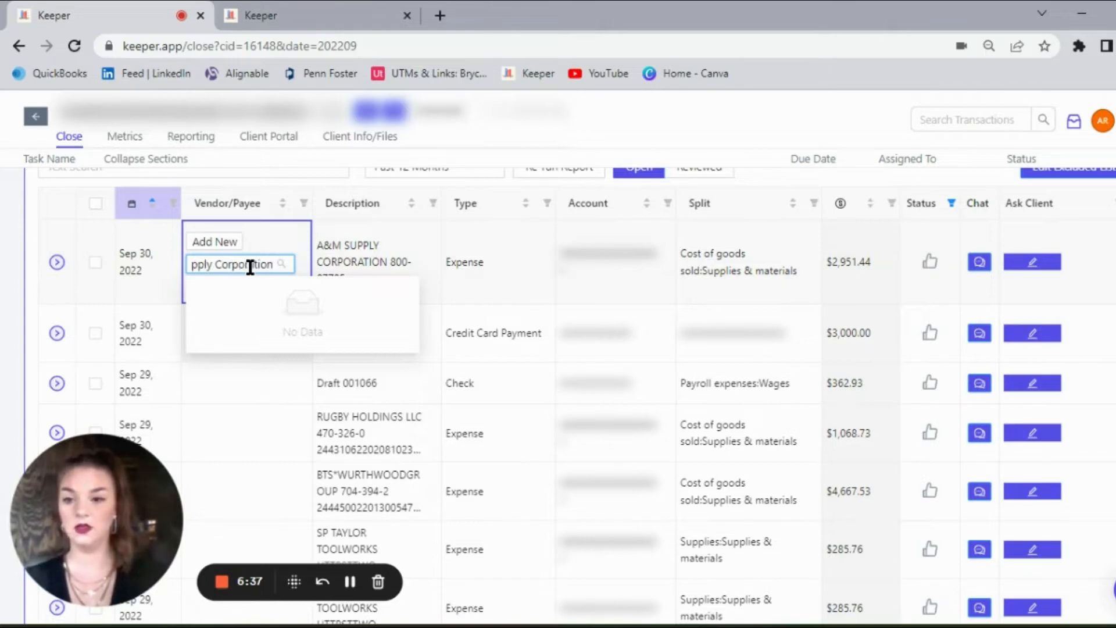
{"action": "left_click", "coordinate": [223, 243]}
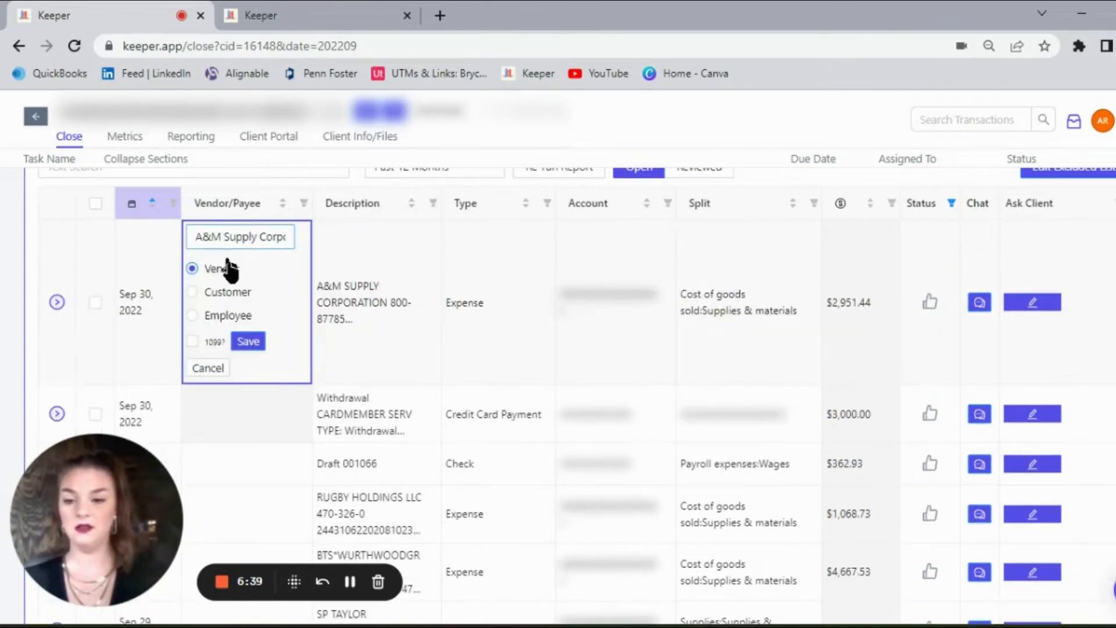
{"action": "left_click", "coordinate": [249, 342]}
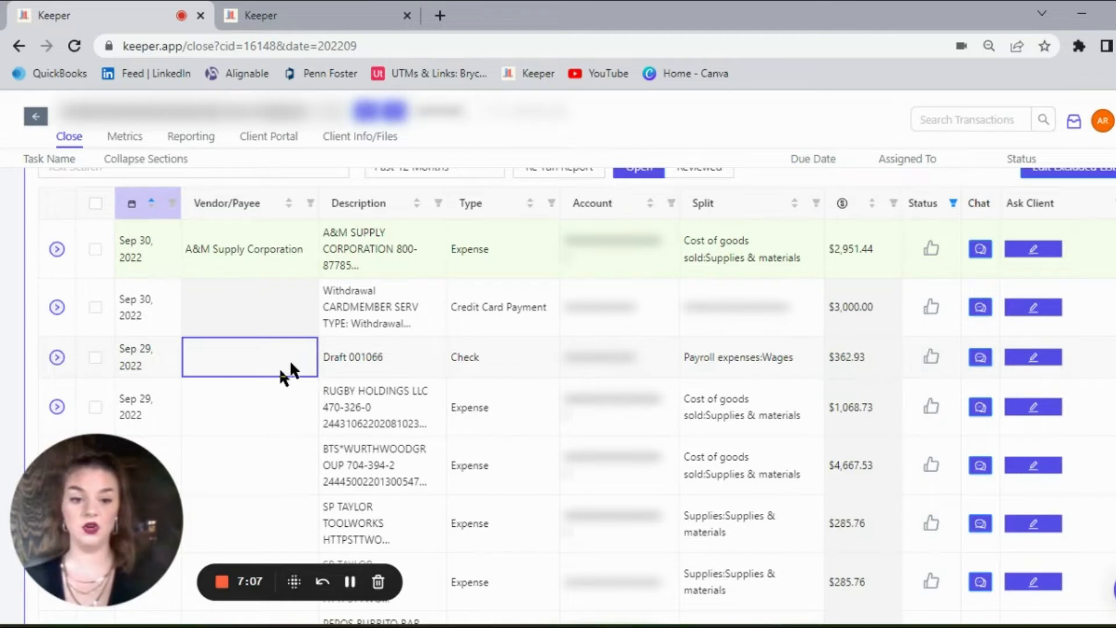
Step: Add the template question "What vendor is this for?" to the client portal for the Draft 001066 check
{"action": "left_click", "coordinate": [1034, 359]}
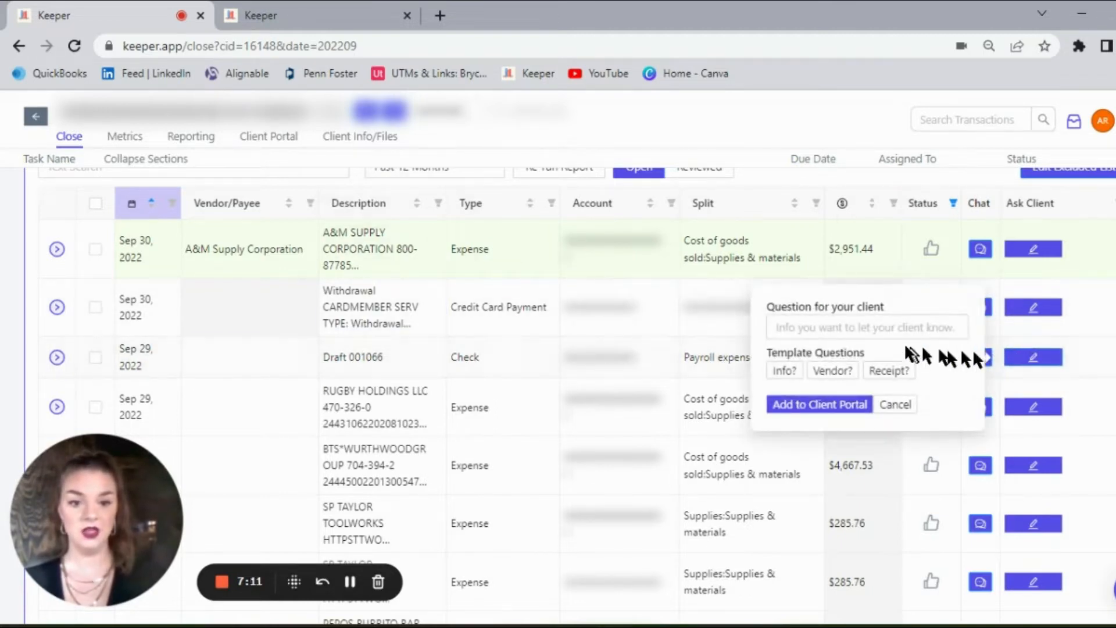
{"action": "left_click", "coordinate": [825, 375]}
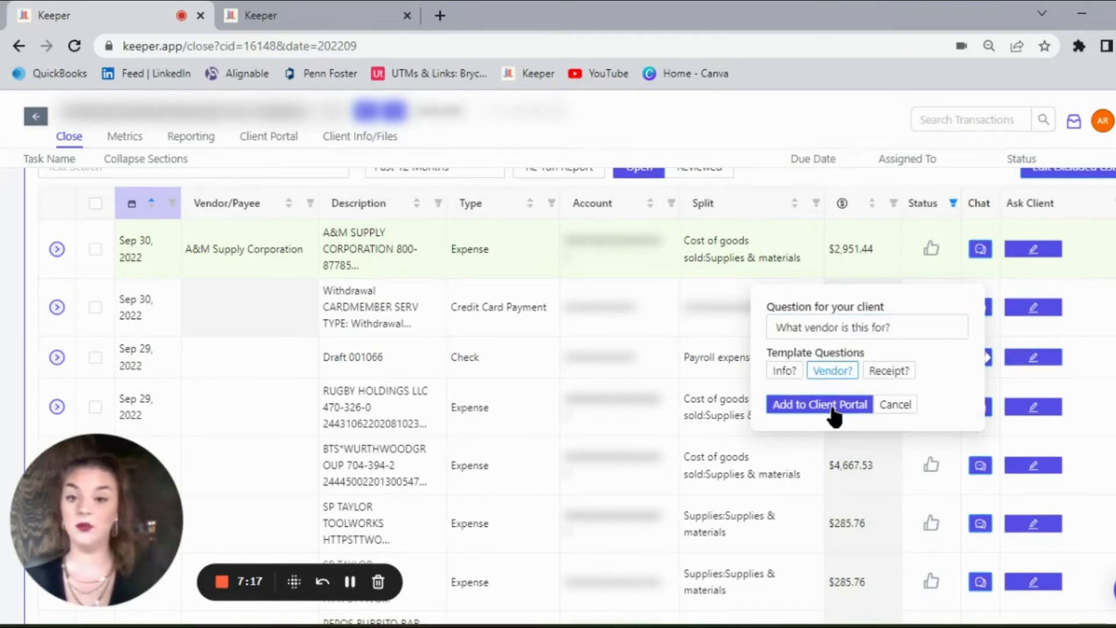
{"action": "left_click", "coordinate": [832, 407]}
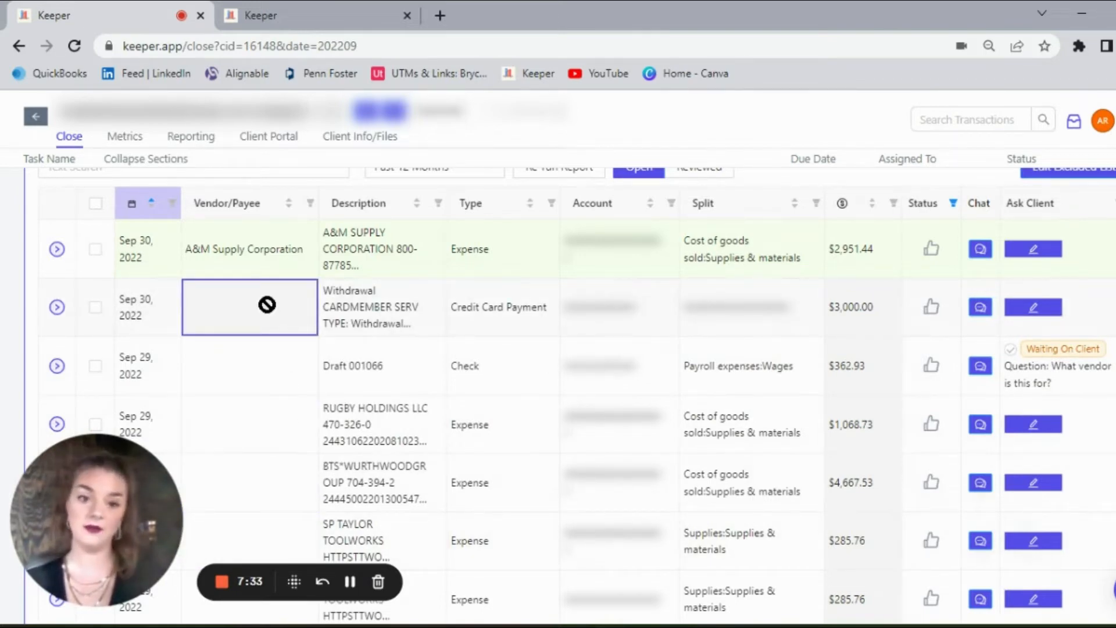
Step: Add the Other Miscellaneous Expense account to the accounts covered by the Uncategorized Transactions report
{"action": "left_click", "coordinate": [348, 581]}
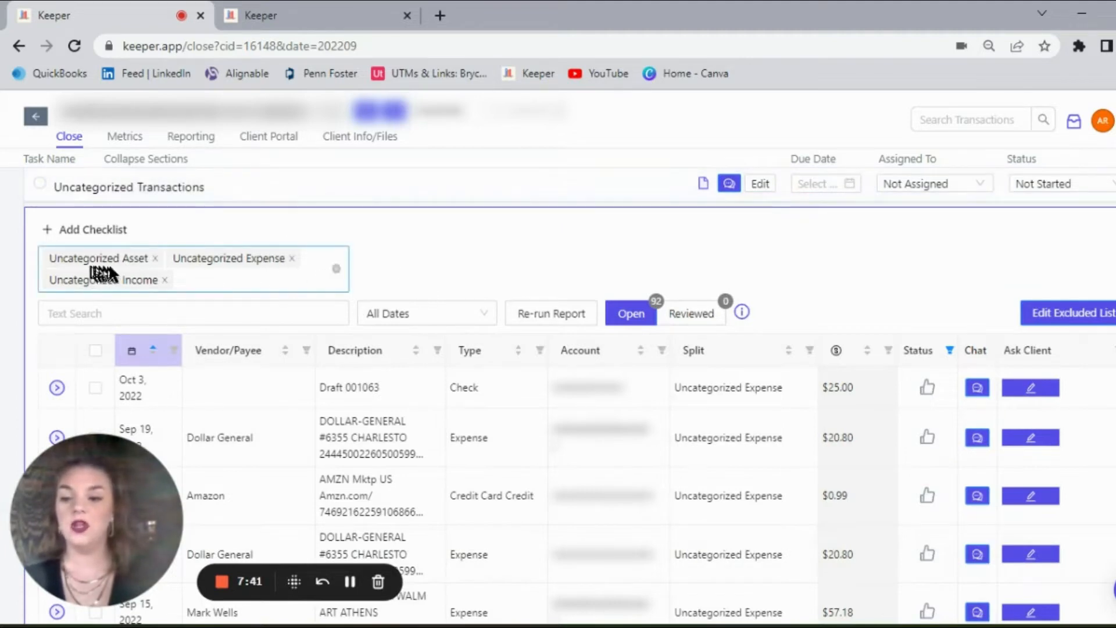
{"action": "left_click", "coordinate": [195, 283]}
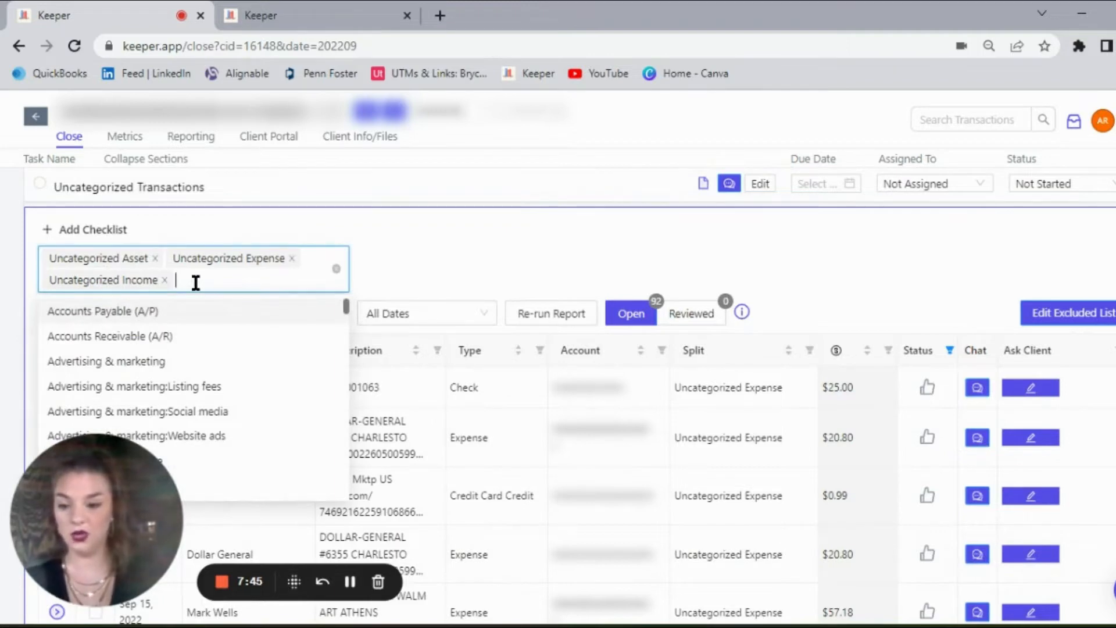
{"action": "type", "text": "mis"}
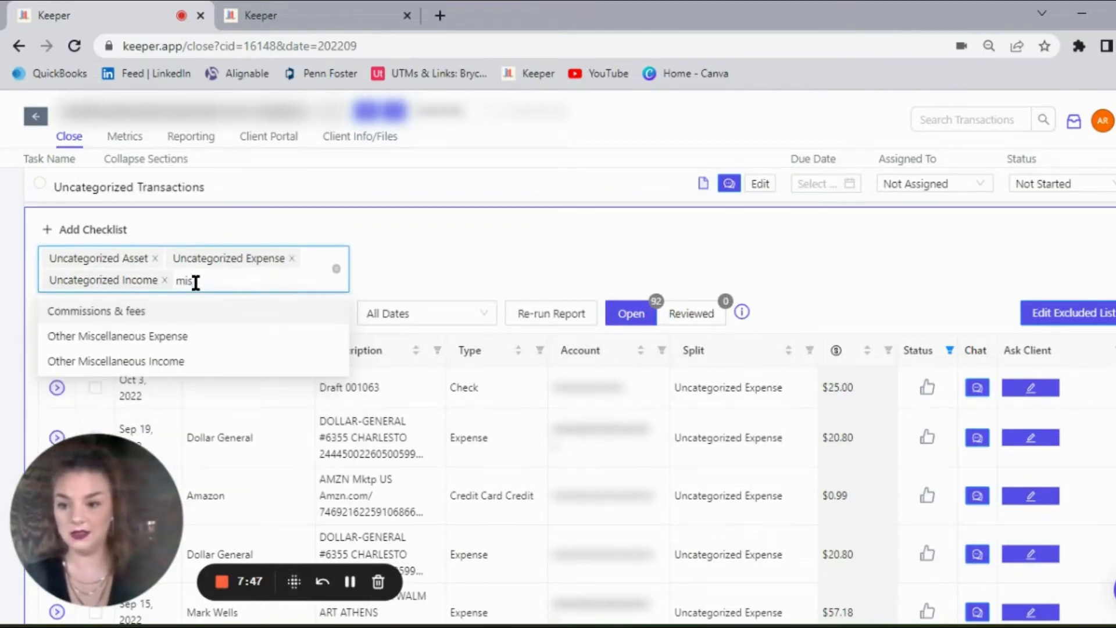
{"action": "left_click", "coordinate": [158, 337]}
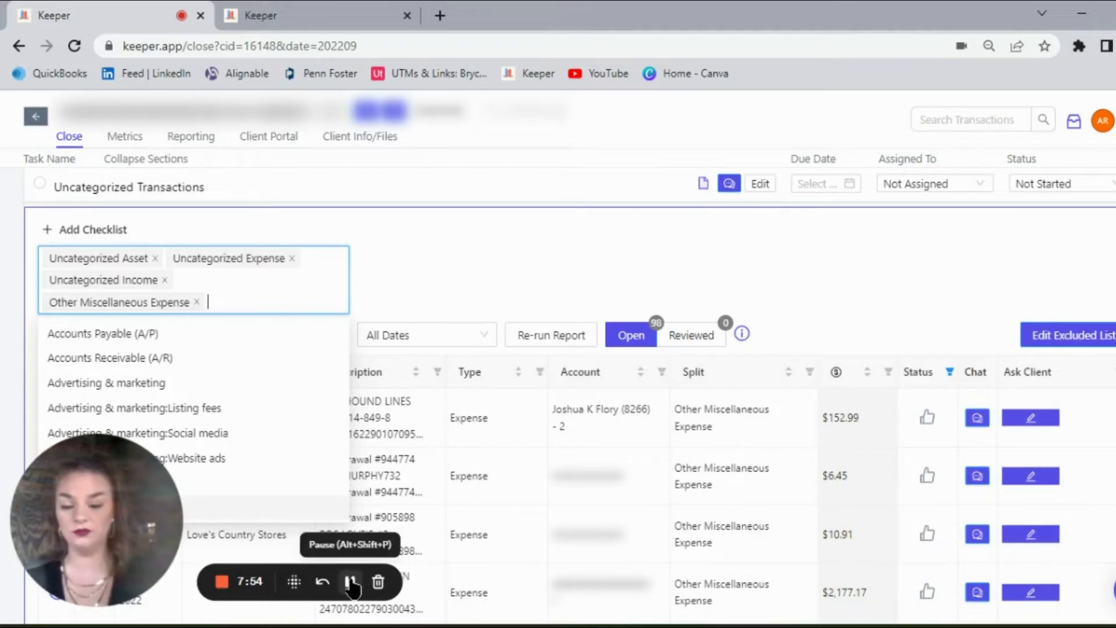
{"action": "left_click", "coordinate": [640, 570]}
{"action": "left_click", "coordinate": [777, 414]}
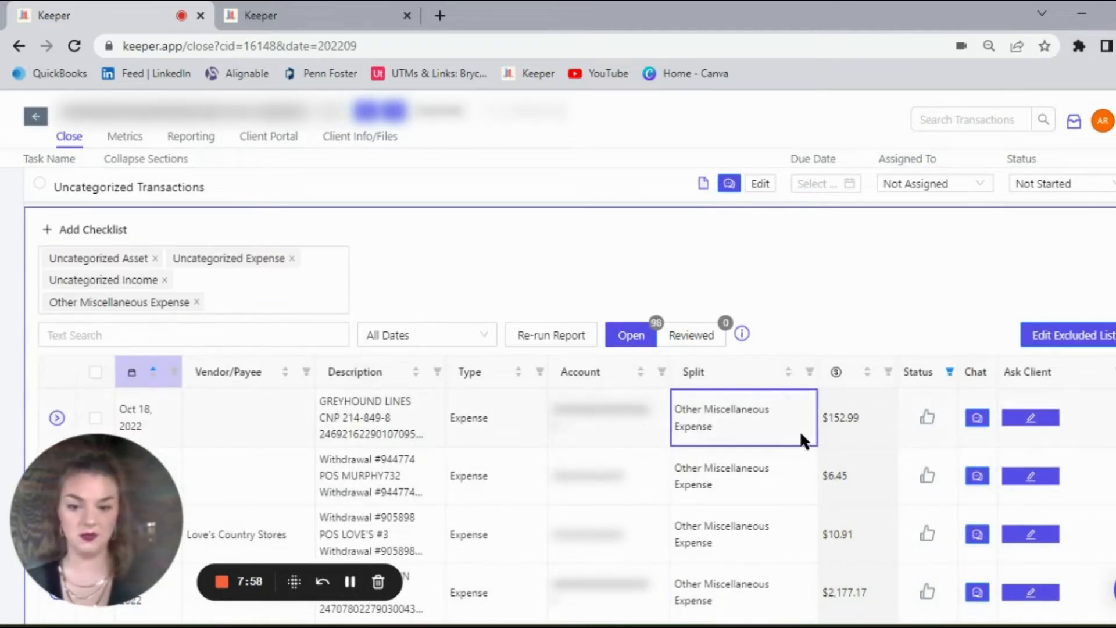
Step: Ask the client "Hey what was this for?" about the Oct 18, 2022 Greyhound Lines expense and add the question to the client portal
{"action": "scroll", "coordinate": [569, 395], "scroll_direction": "down", "scroll_amount": 2}
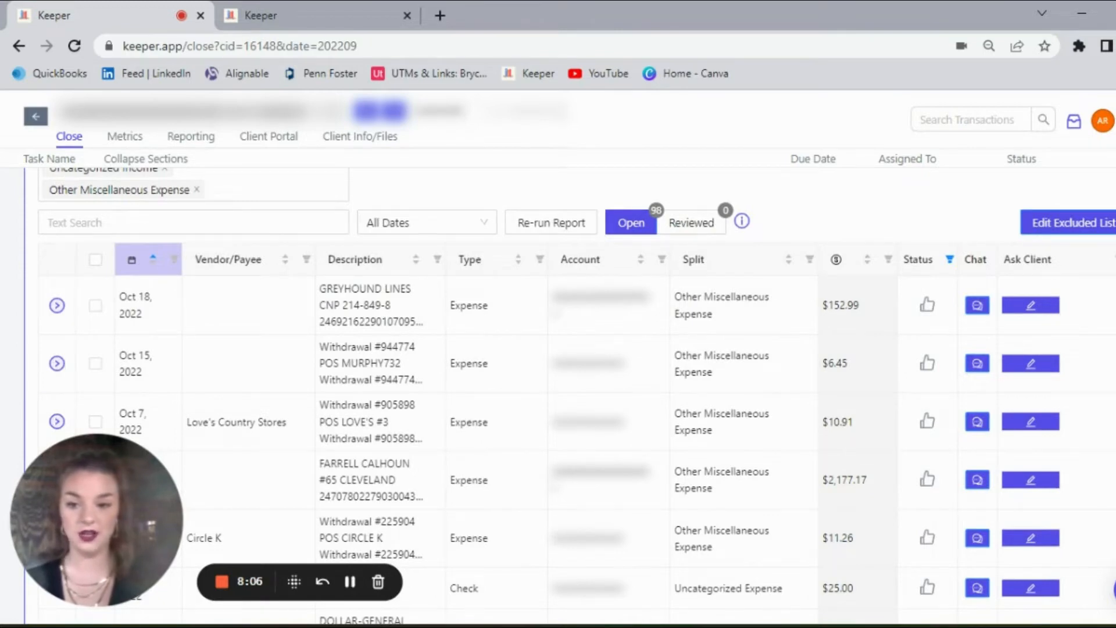
{"action": "scroll", "coordinate": [570, 395], "scroll_direction": "down", "scroll_amount": 1}
{"action": "scroll", "coordinate": [569, 395], "scroll_direction": "up", "scroll_amount": 1}
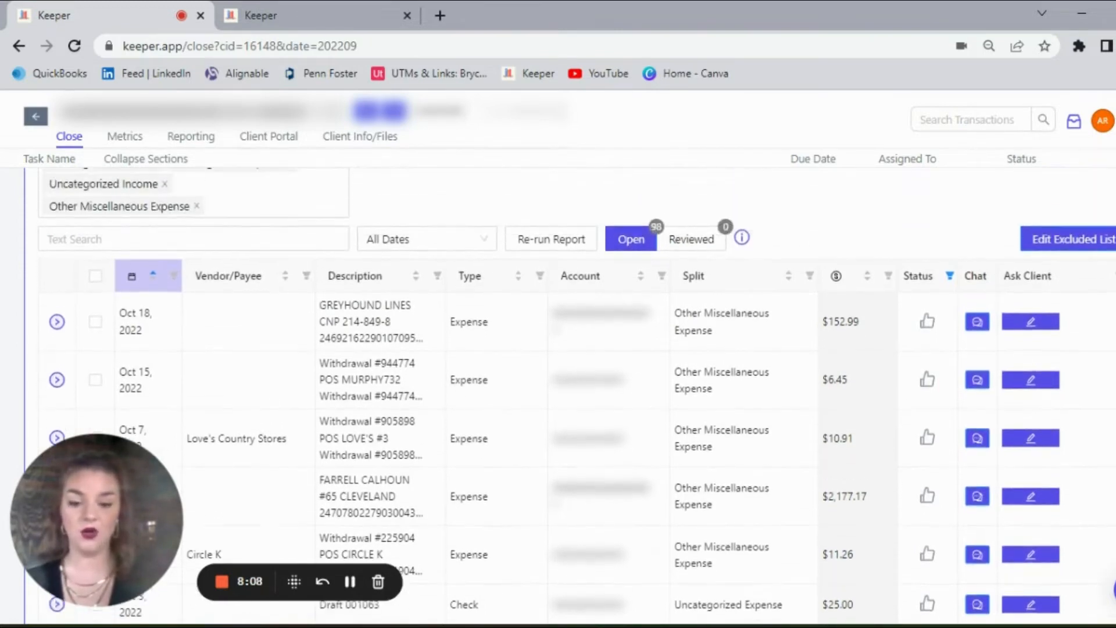
{"action": "scroll", "coordinate": [569, 396], "scroll_direction": "down", "scroll_amount": 1}
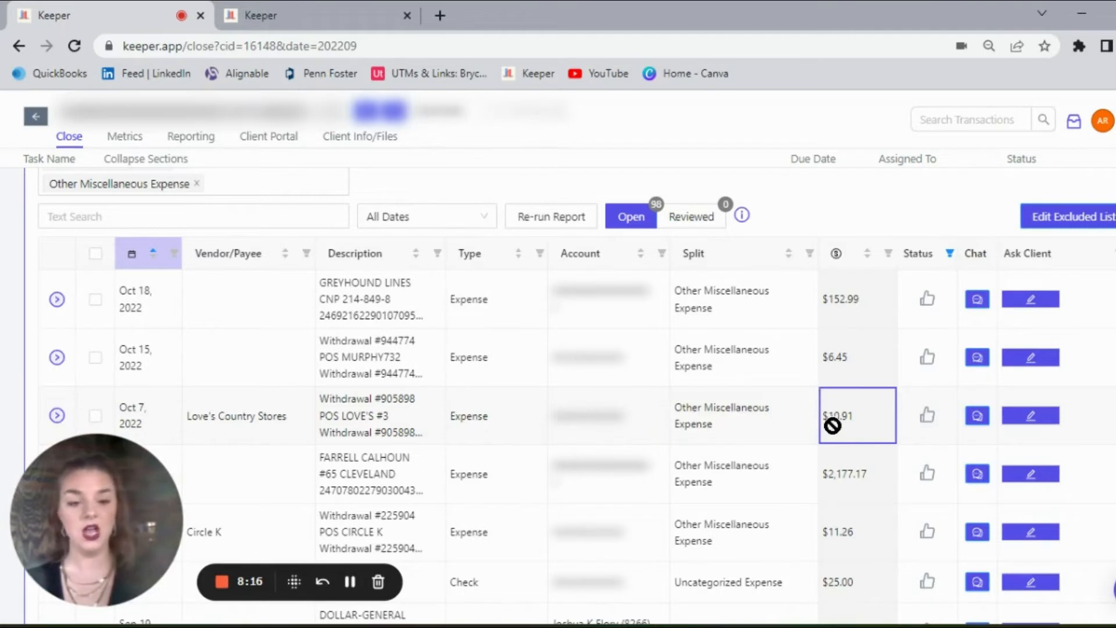
{"action": "left_click", "coordinate": [1044, 308]}
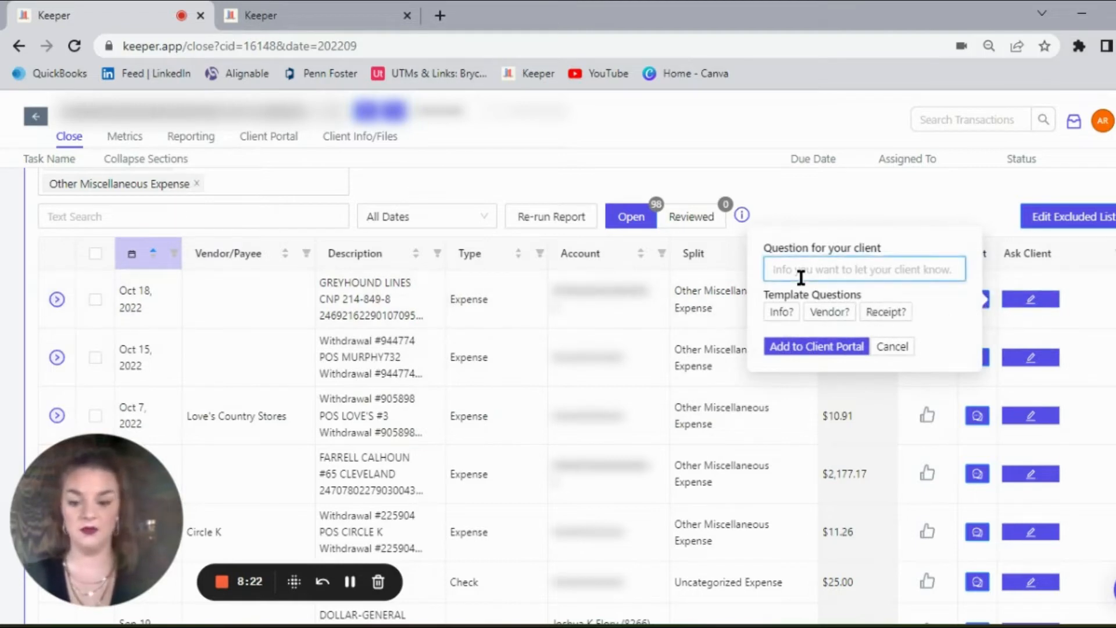
{"action": "type", "text": "Hey wh"}
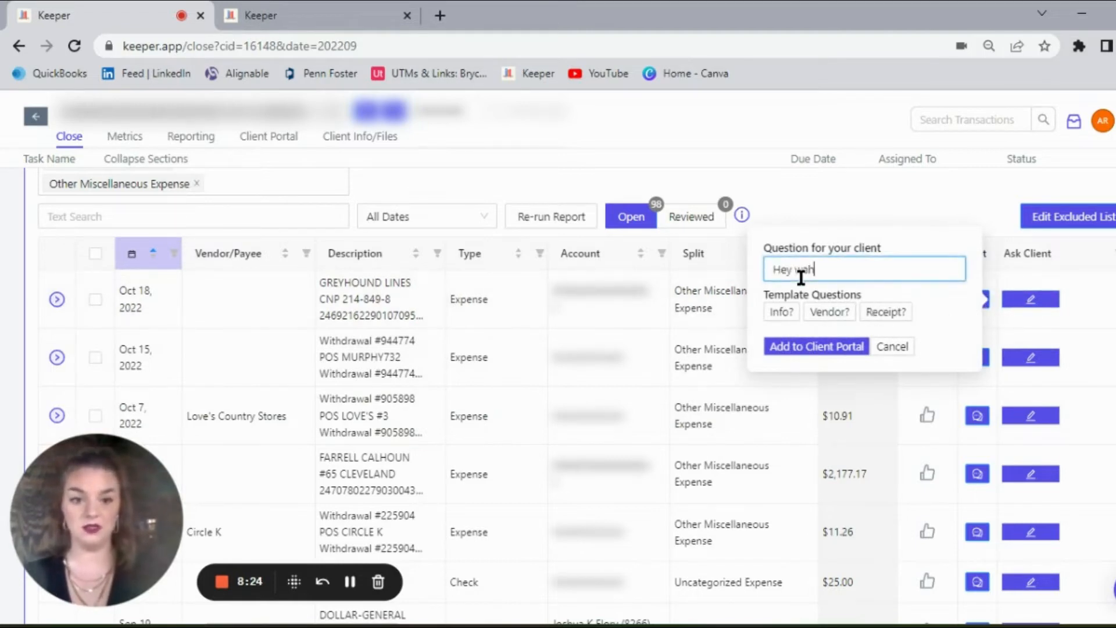
{"action": "type", "text": "at was this"}
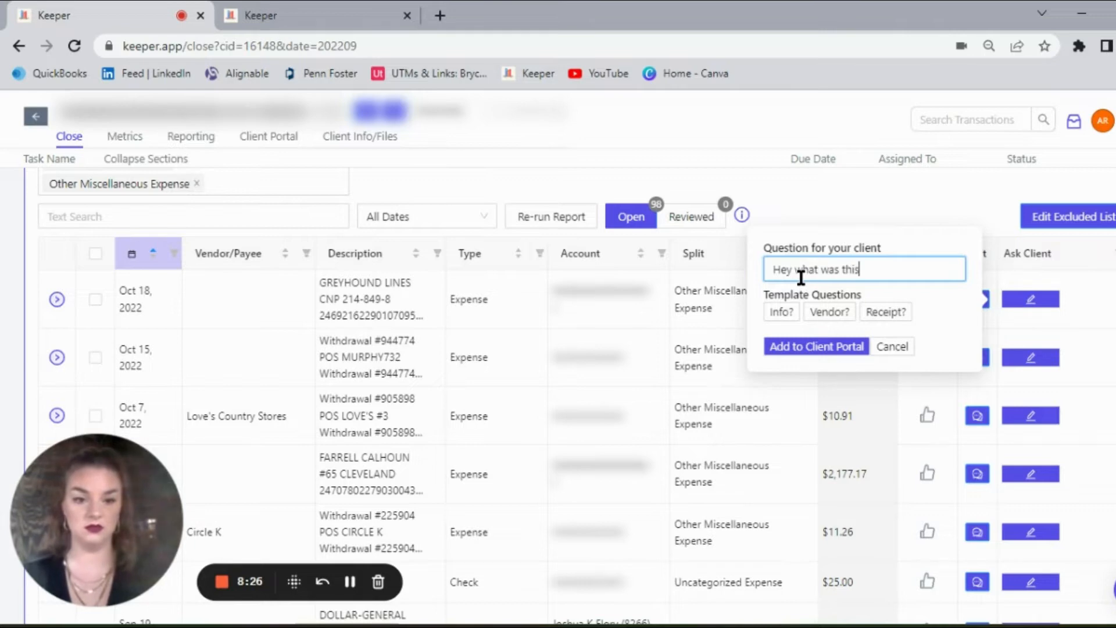
{"action": "type", "text": " for?"}
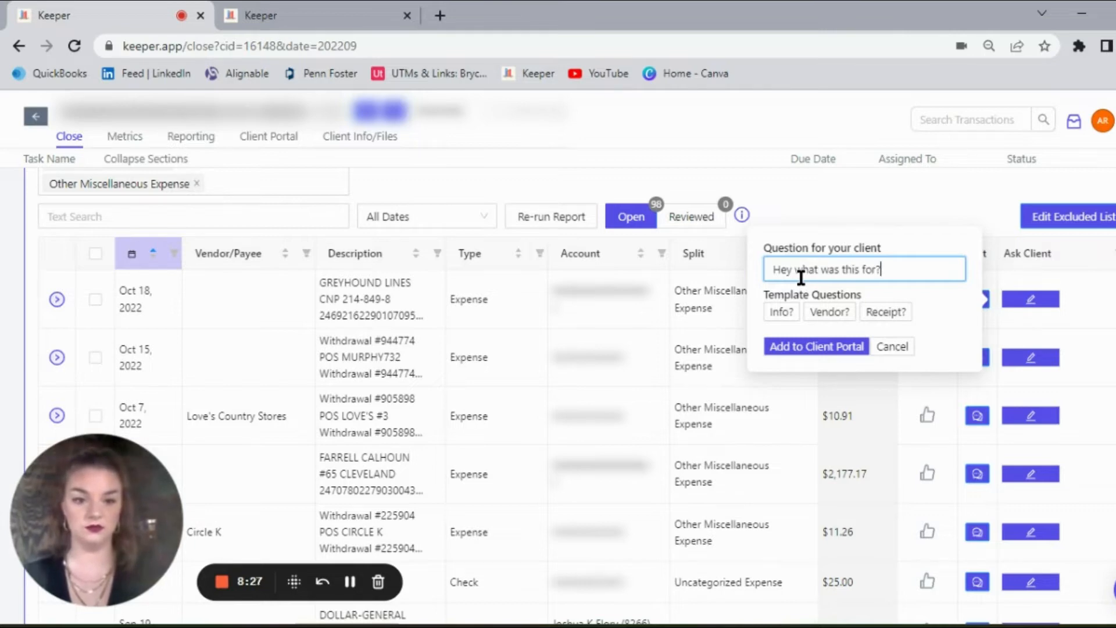
{"action": "left_click", "coordinate": [843, 348]}
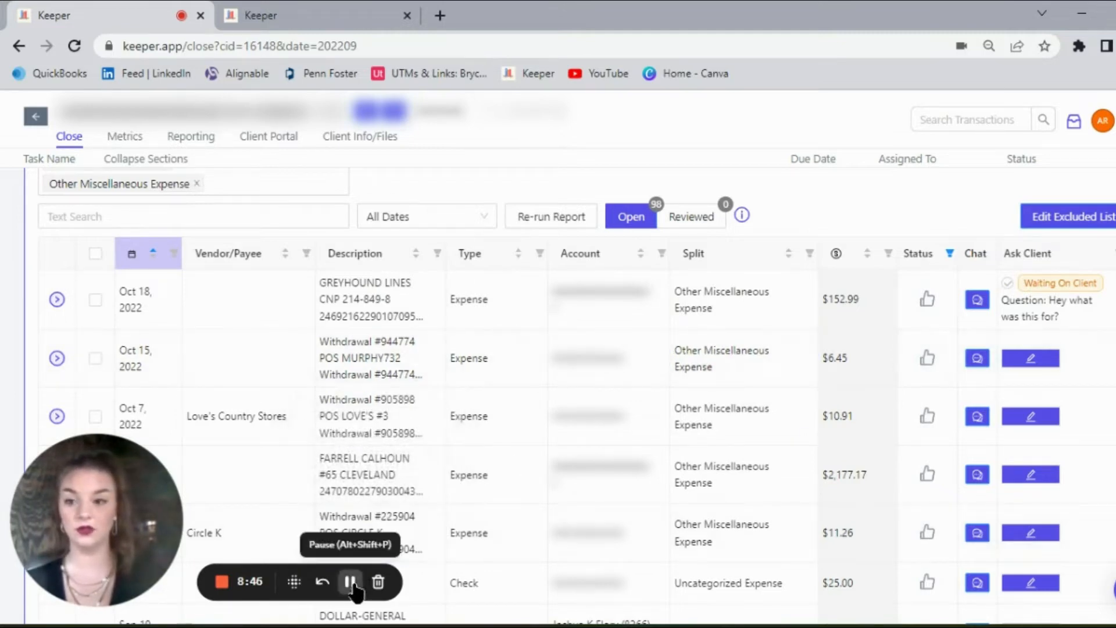
{"action": "left_click", "coordinate": [350, 581]}
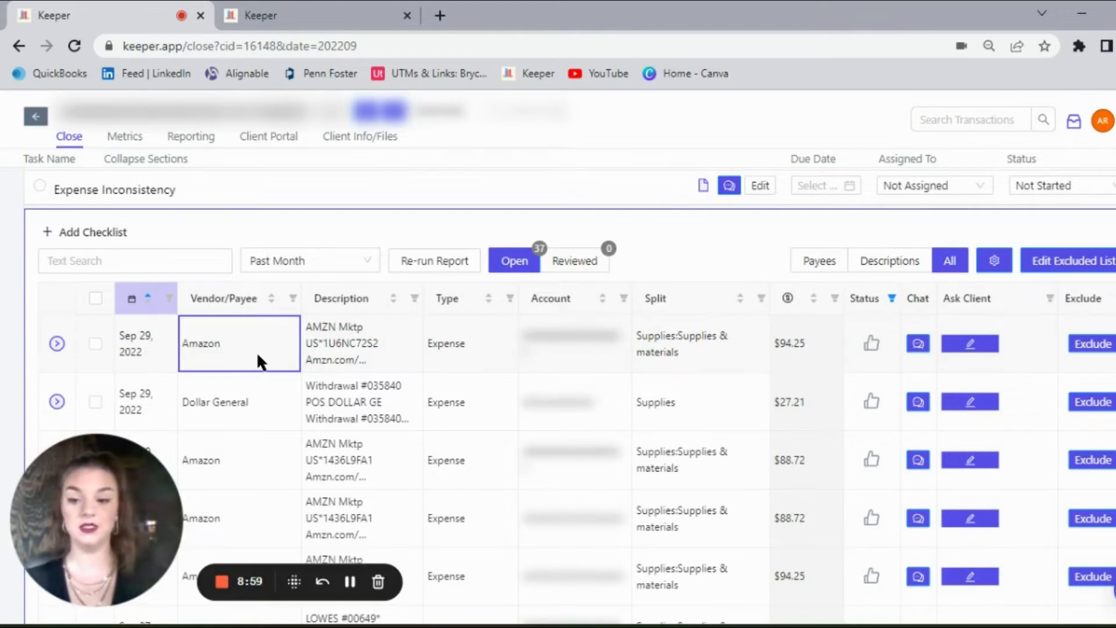
Step: Examine the similar historical transactions of the first Sep 29, 2022 Amazon expense in the Expense Inconsistency report
{"action": "left_click", "coordinate": [57, 346]}
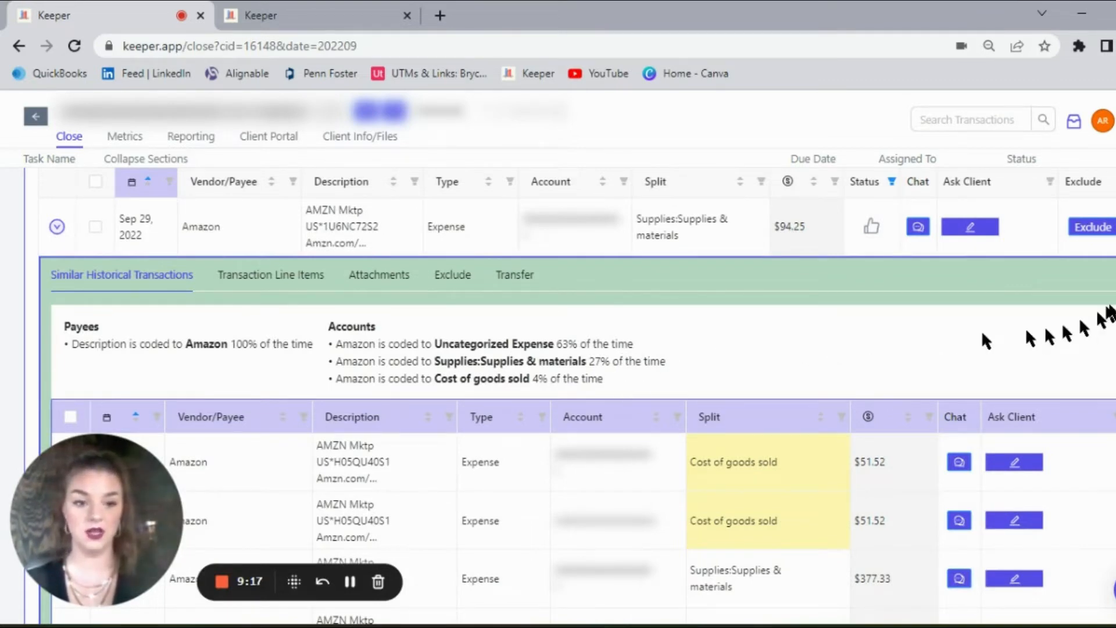
{"action": "scroll", "coordinate": [577, 399], "scroll_direction": "down", "scroll_amount": 5}
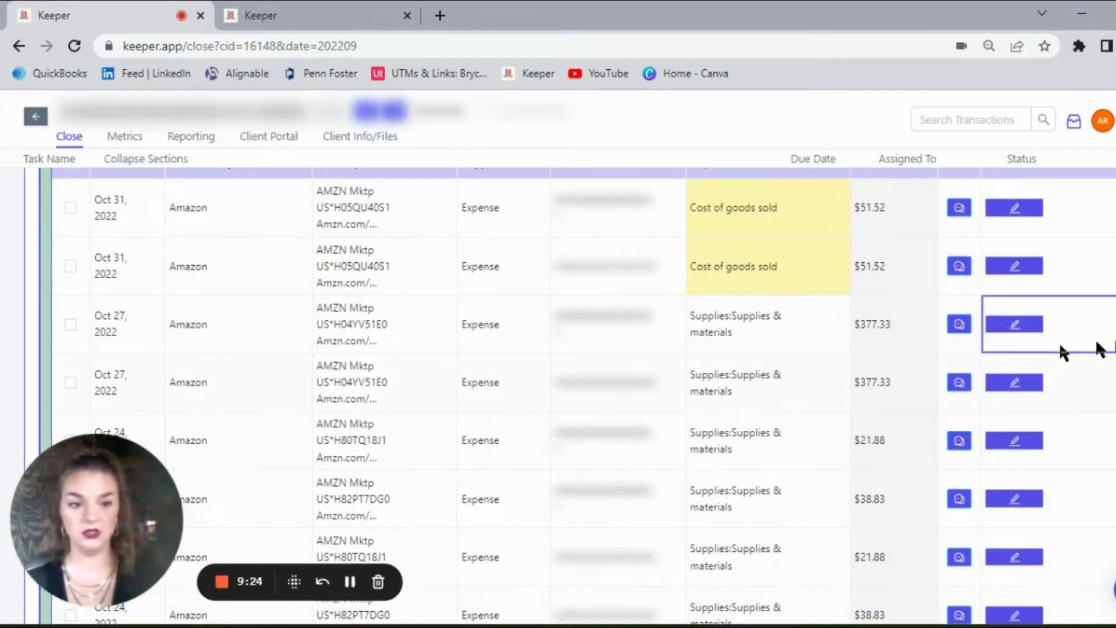
{"action": "scroll", "coordinate": [558, 395], "scroll_direction": "up", "scroll_amount": 6}
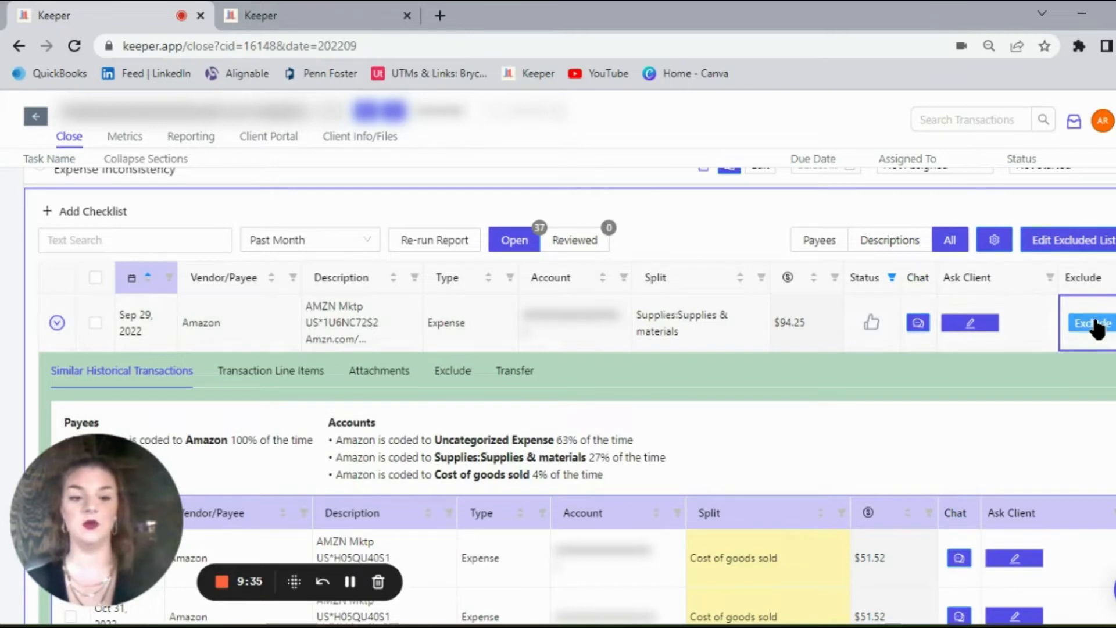
Step: Add Amazon to the Vendor/Customer Exclude List of the Expense Inconsistency report, and remove it from the list again
{"action": "left_click", "coordinate": [1049, 247]}
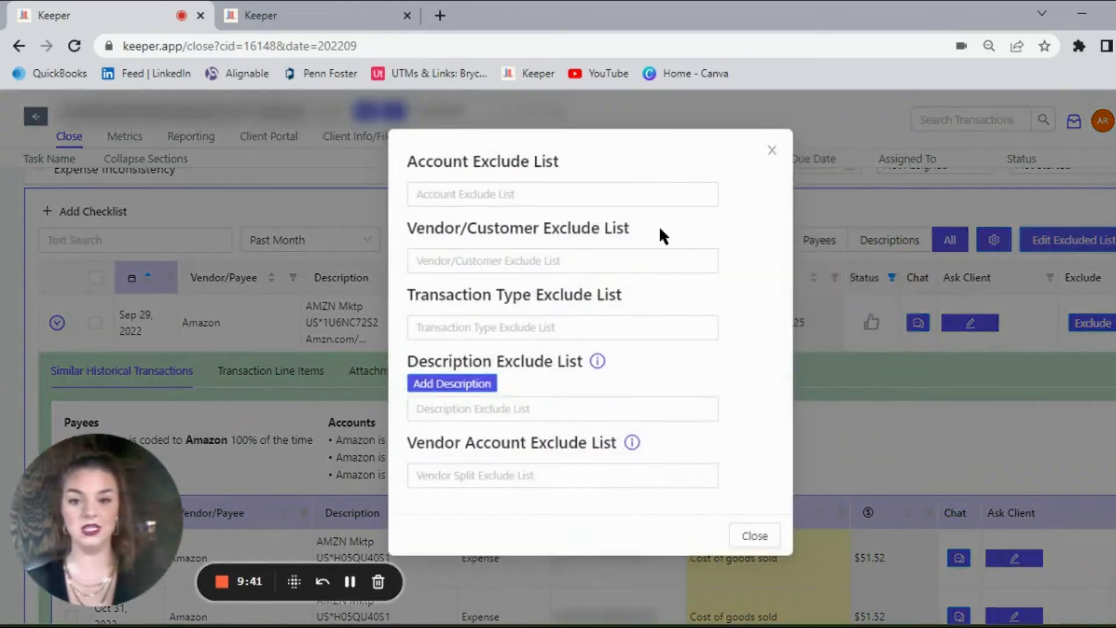
{"action": "left_click", "coordinate": [527, 262]}
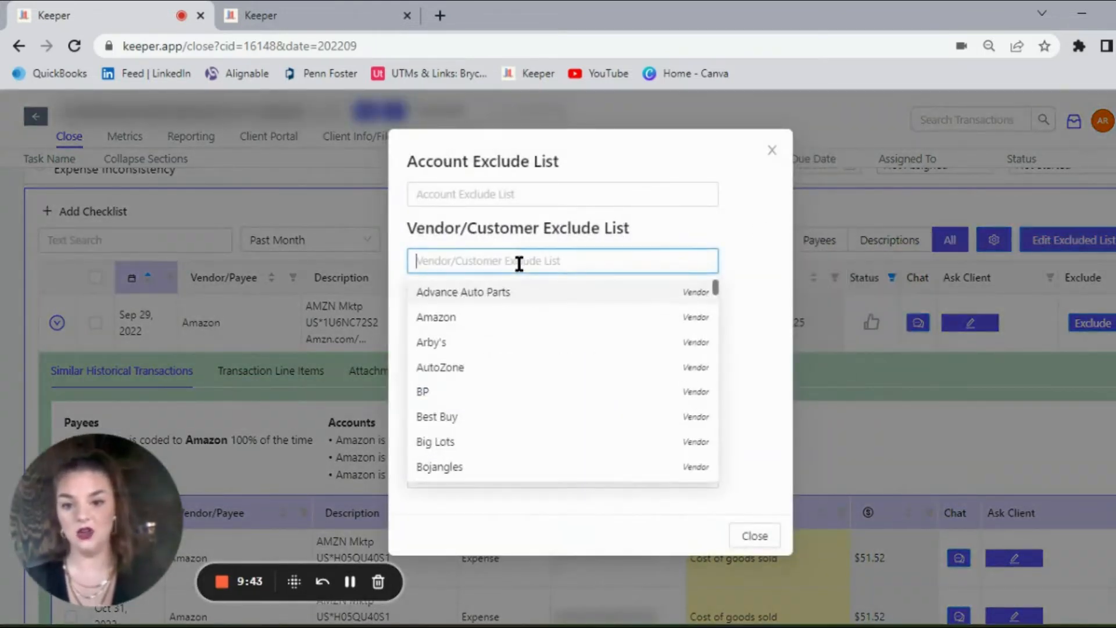
{"action": "left_click", "coordinate": [493, 321]}
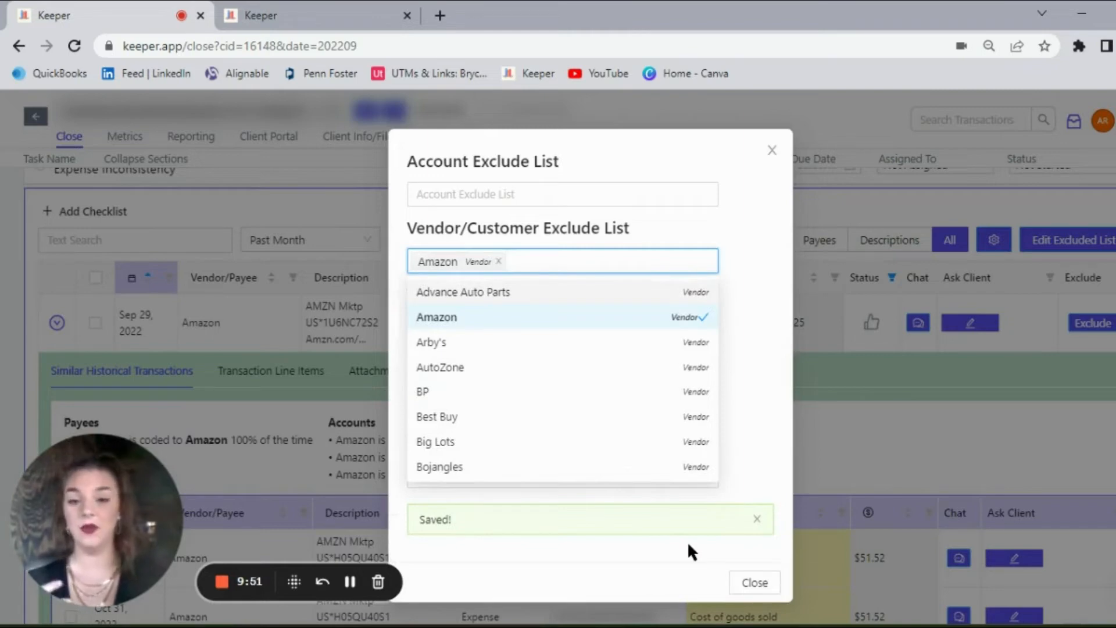
{"action": "left_click", "coordinate": [498, 261]}
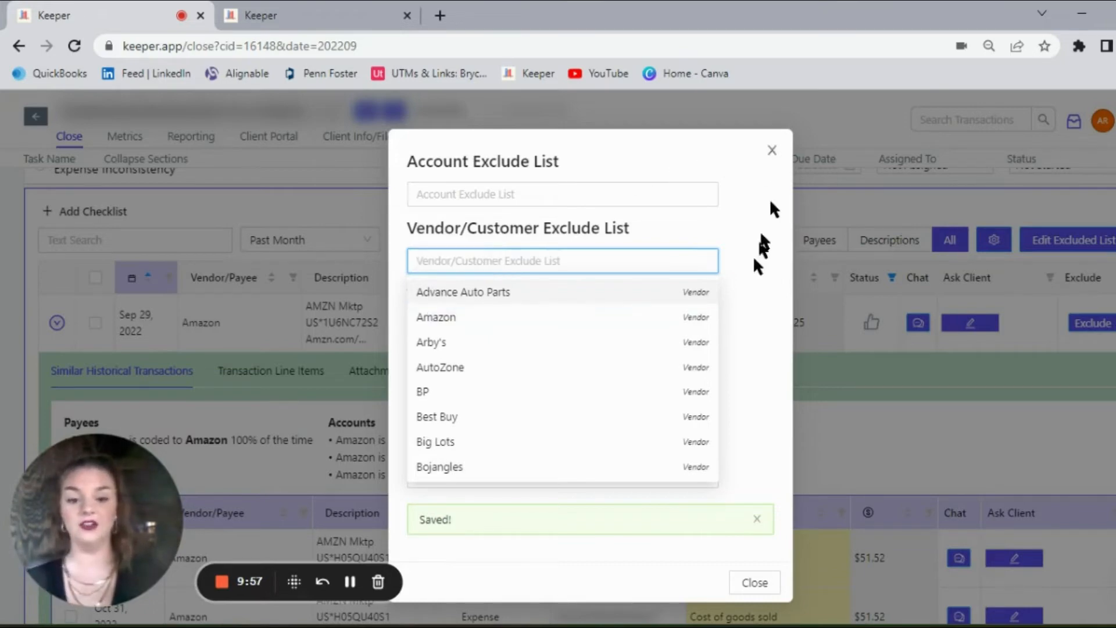
{"action": "left_click", "coordinate": [755, 584]}
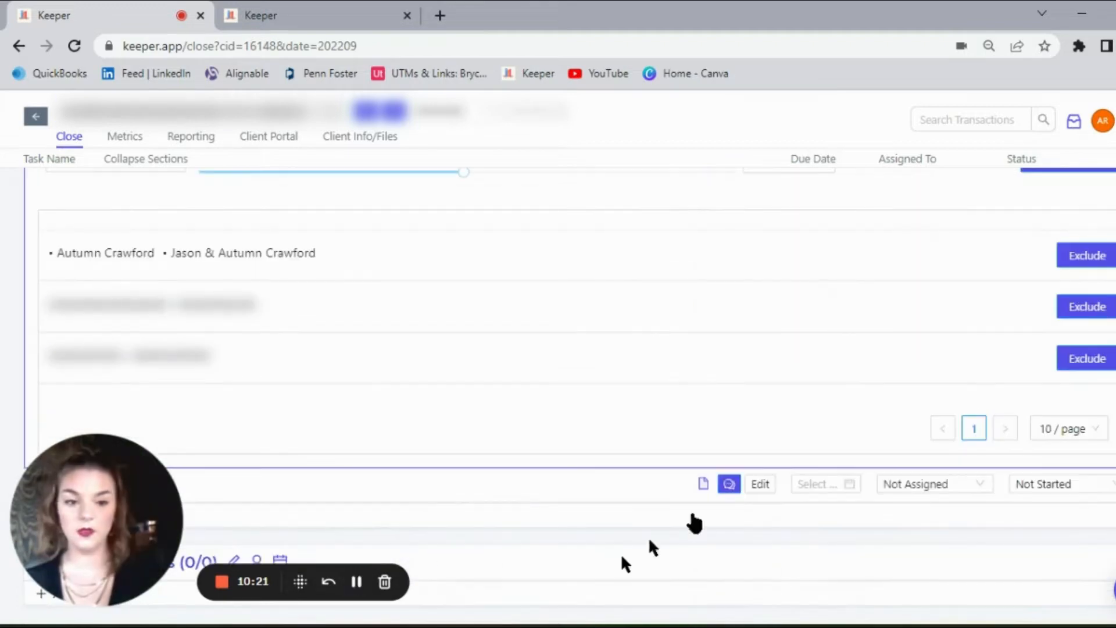
Step: Review the Duplicate Customers report and the vendors for review in the Prepare 1099s report
{"action": "scroll", "coordinate": [569, 396], "scroll_direction": "up", "scroll_amount": 1}
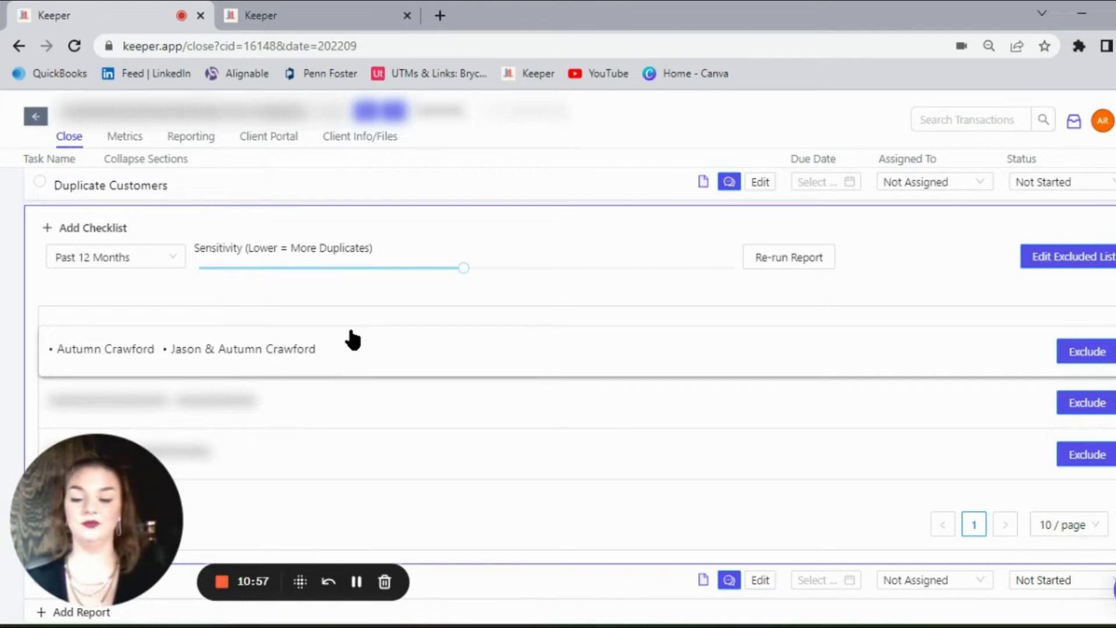
{"action": "left_click", "coordinate": [357, 581]}
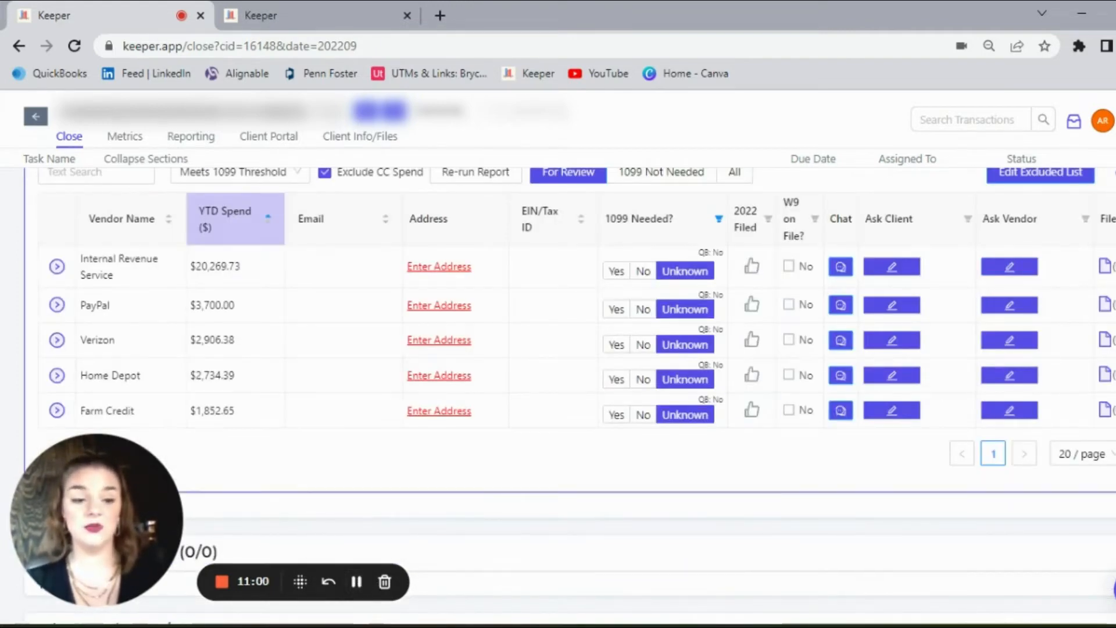
{"action": "scroll", "coordinate": [575, 396], "scroll_direction": "up", "scroll_amount": 2}
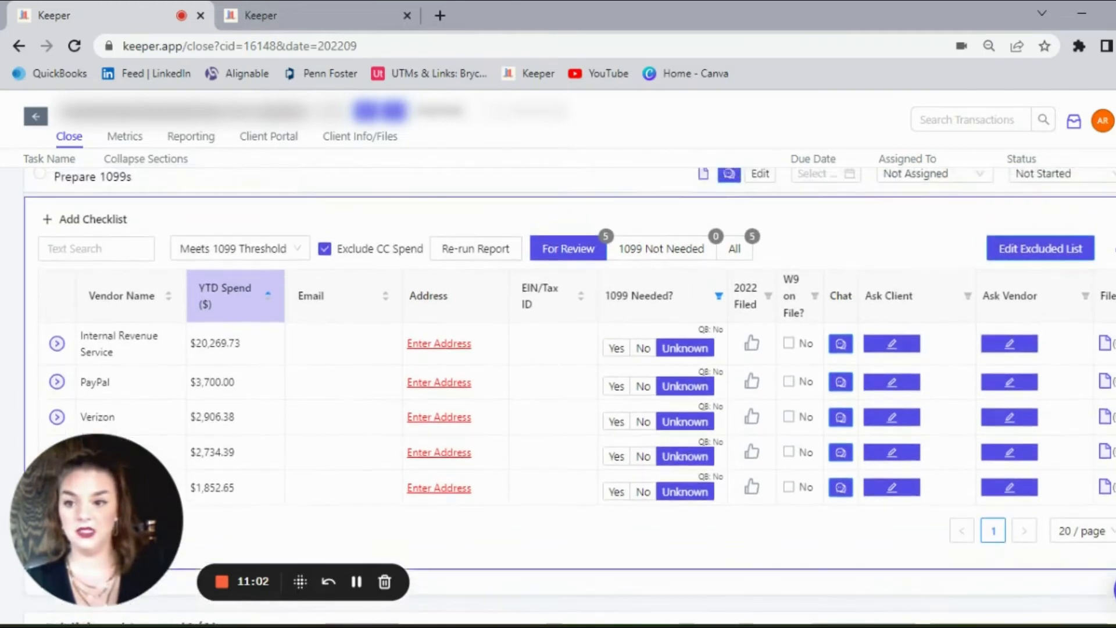
{"action": "scroll", "coordinate": [569, 395], "scroll_direction": "down", "scroll_amount": 1}
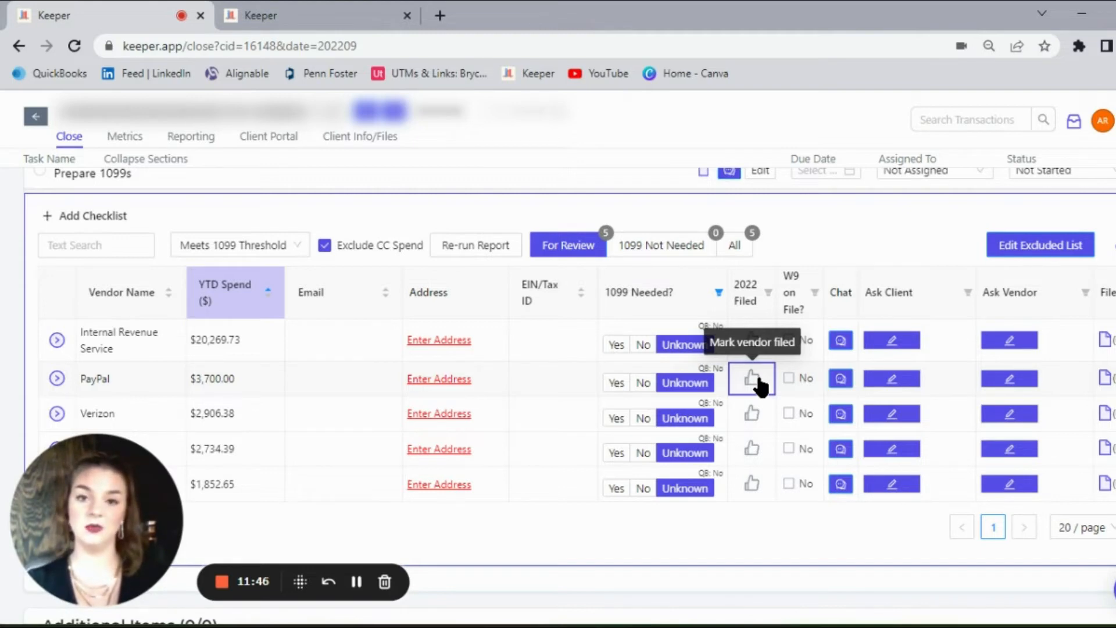
{"action": "left_click", "coordinate": [355, 581]}
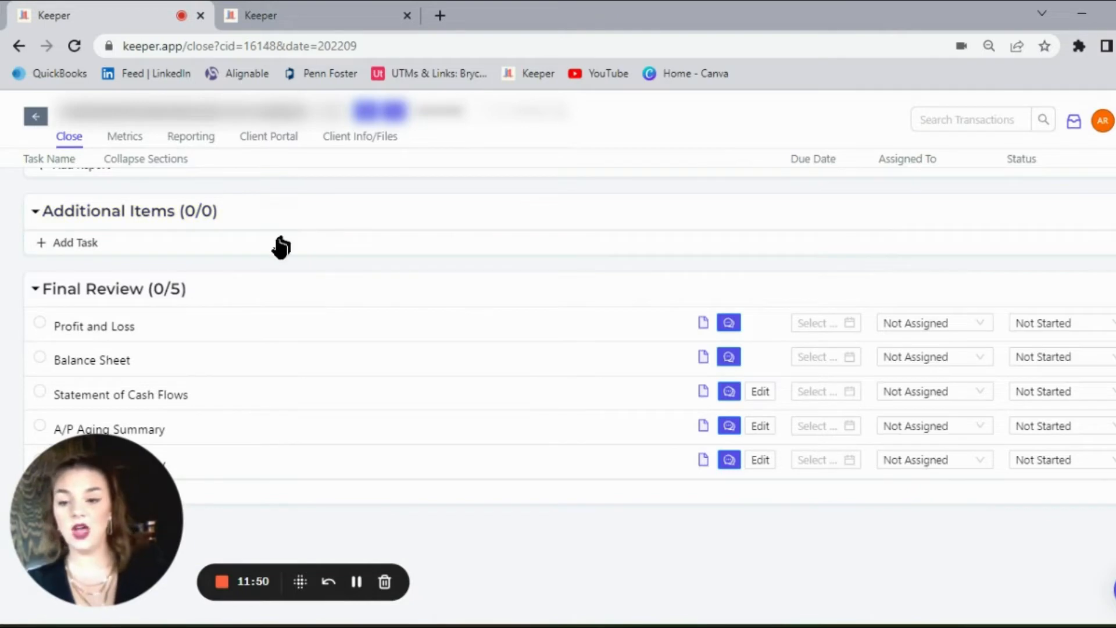
Step: Add a blank task to the Additional Items section and collapse that section
{"action": "left_click", "coordinate": [85, 247]}
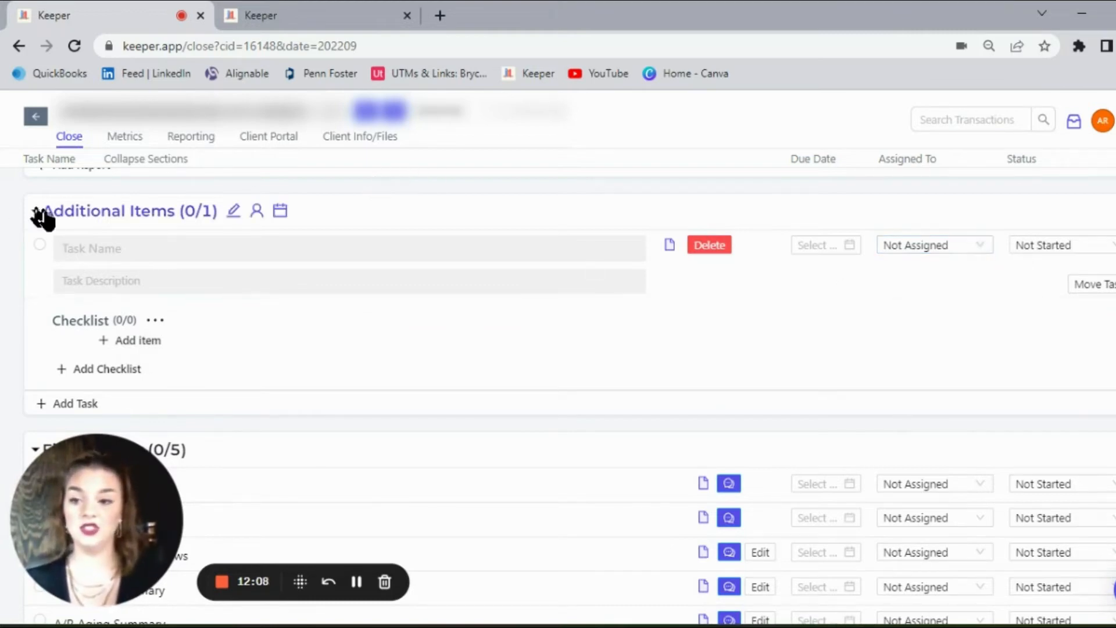
{"action": "left_click", "coordinate": [110, 210]}
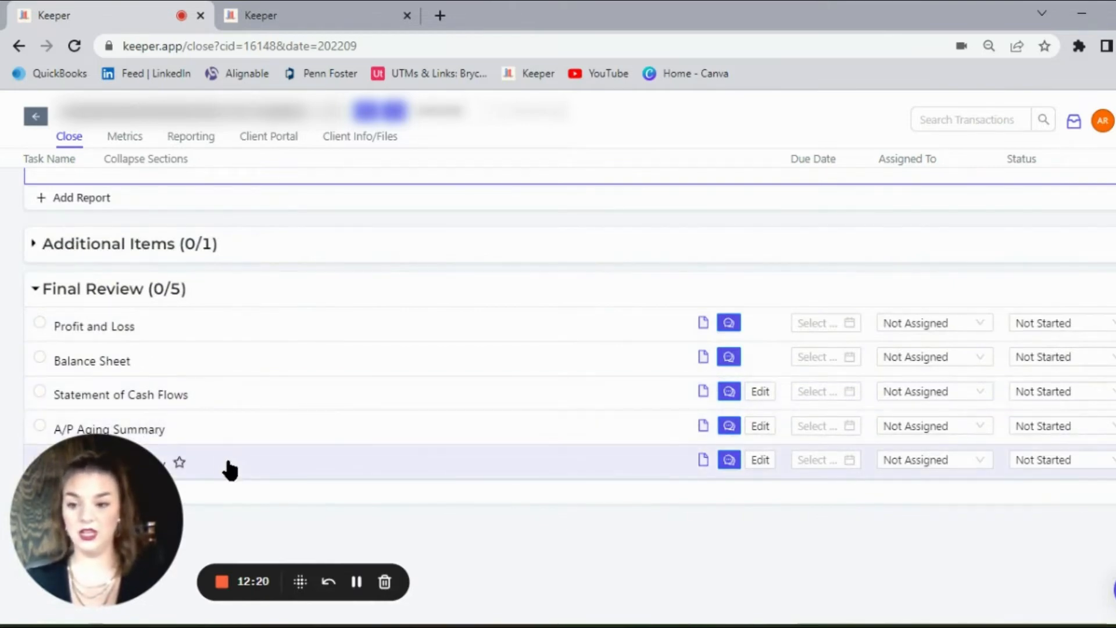
Step: Open the Profit and Loss report under Final Review and examine the July to September 2022 account variances
{"action": "left_click", "coordinate": [108, 331]}
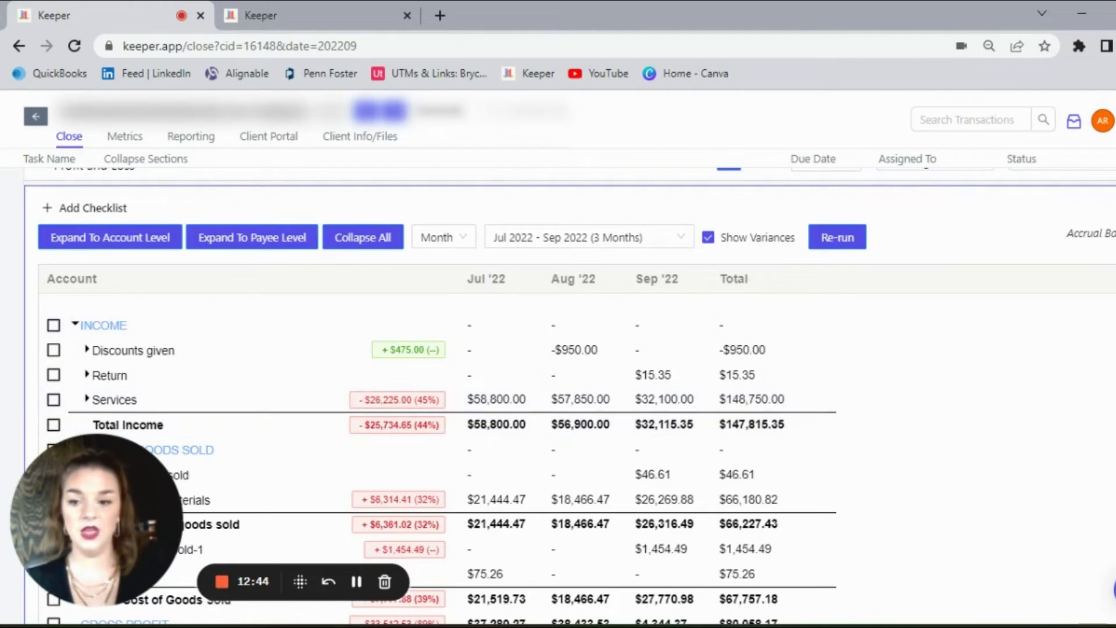
{"action": "scroll", "coordinate": [442, 395], "scroll_direction": "down", "scroll_amount": 3}
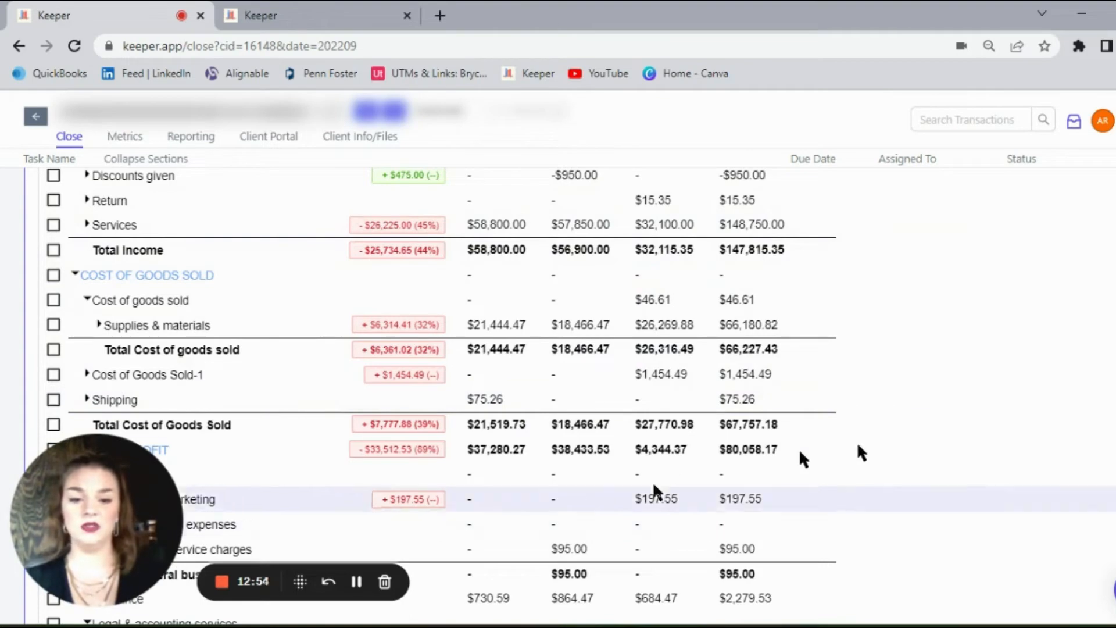
{"action": "scroll", "coordinate": [442, 395], "scroll_direction": "down", "scroll_amount": 6}
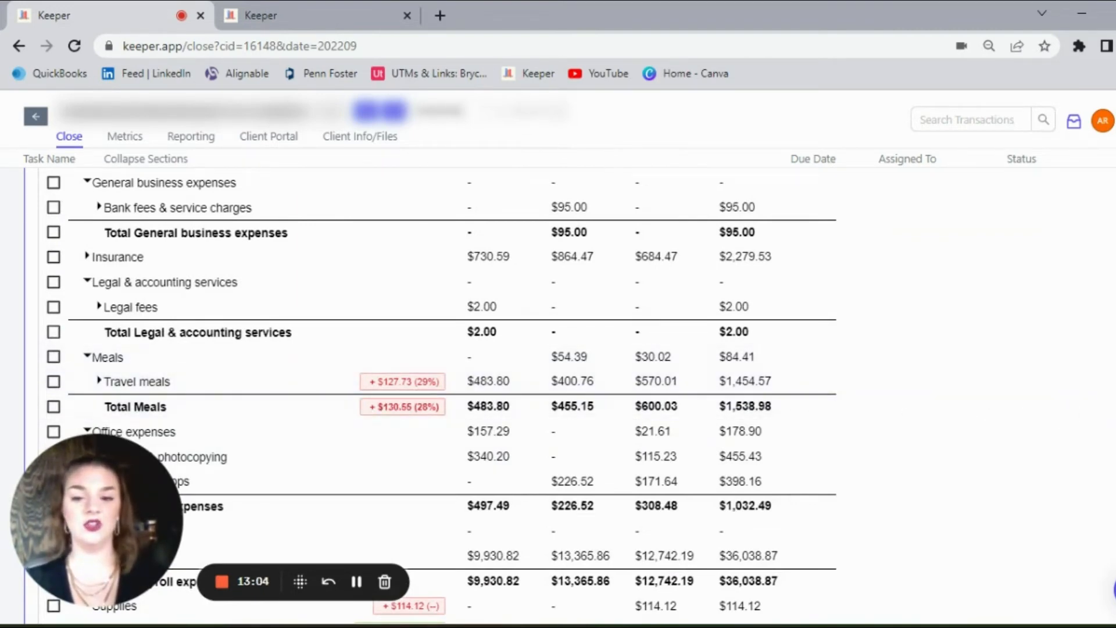
{"action": "scroll", "coordinate": [441, 395], "scroll_direction": "down", "scroll_amount": 5}
{"action": "scroll", "coordinate": [441, 396], "scroll_direction": "up", "scroll_amount": 5}
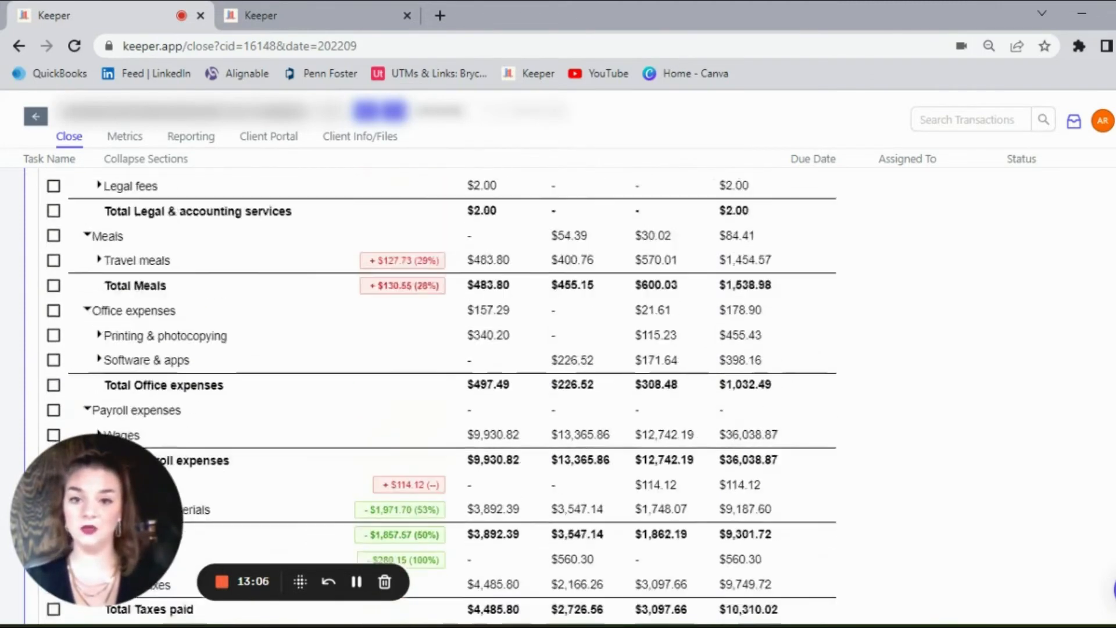
{"action": "scroll", "coordinate": [441, 396], "scroll_direction": "down", "scroll_amount": 1}
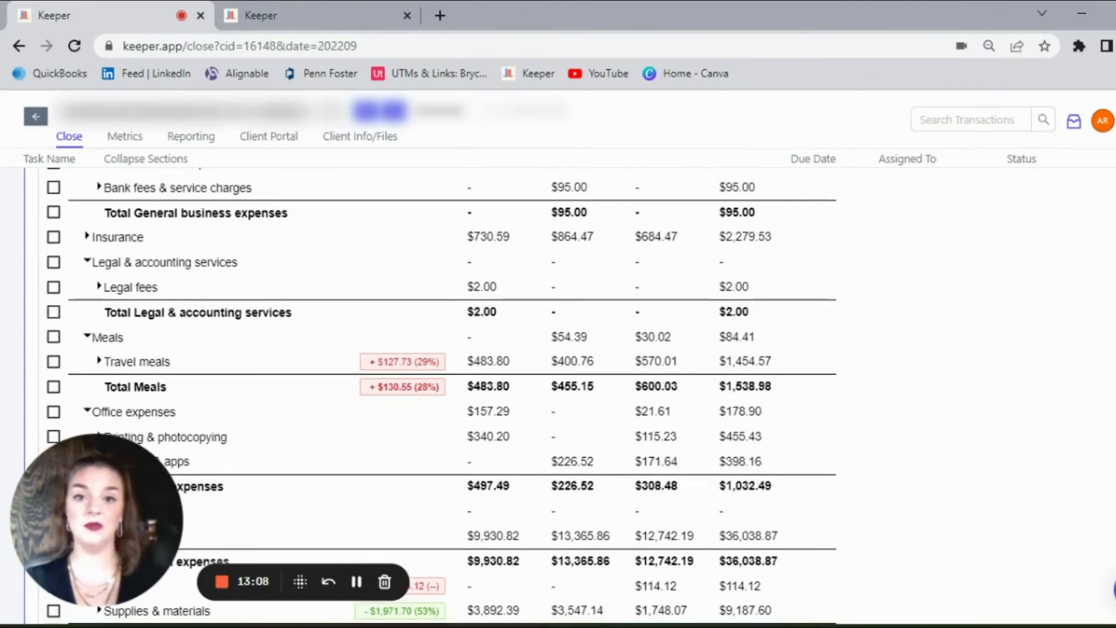
{"action": "scroll", "coordinate": [442, 395], "scroll_direction": "up", "scroll_amount": 12}
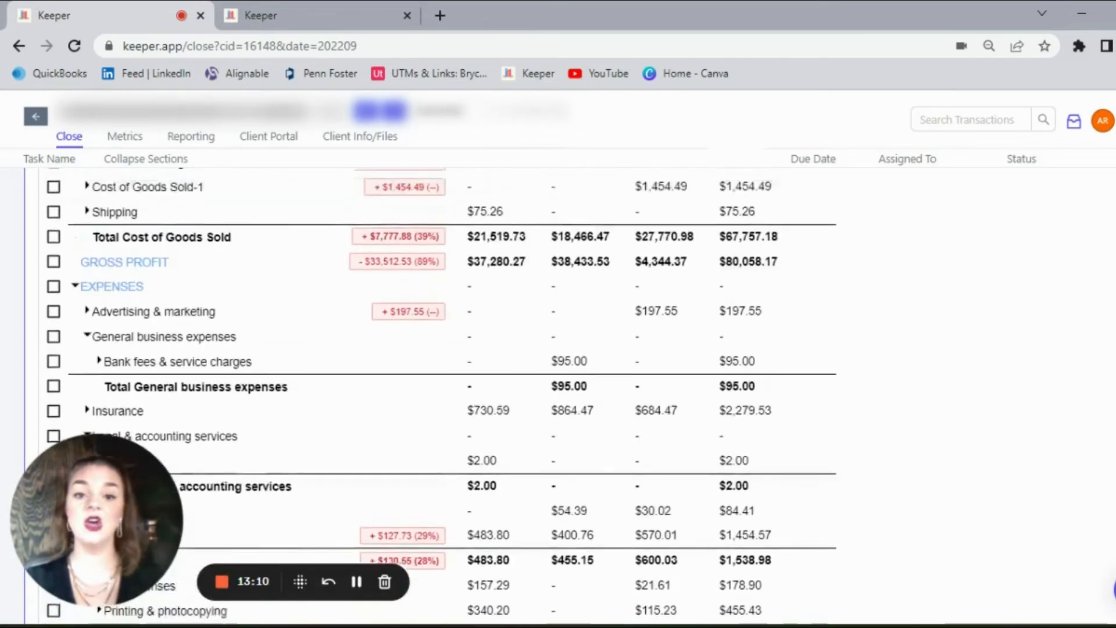
{"action": "scroll", "coordinate": [441, 396], "scroll_direction": "down", "scroll_amount": 2}
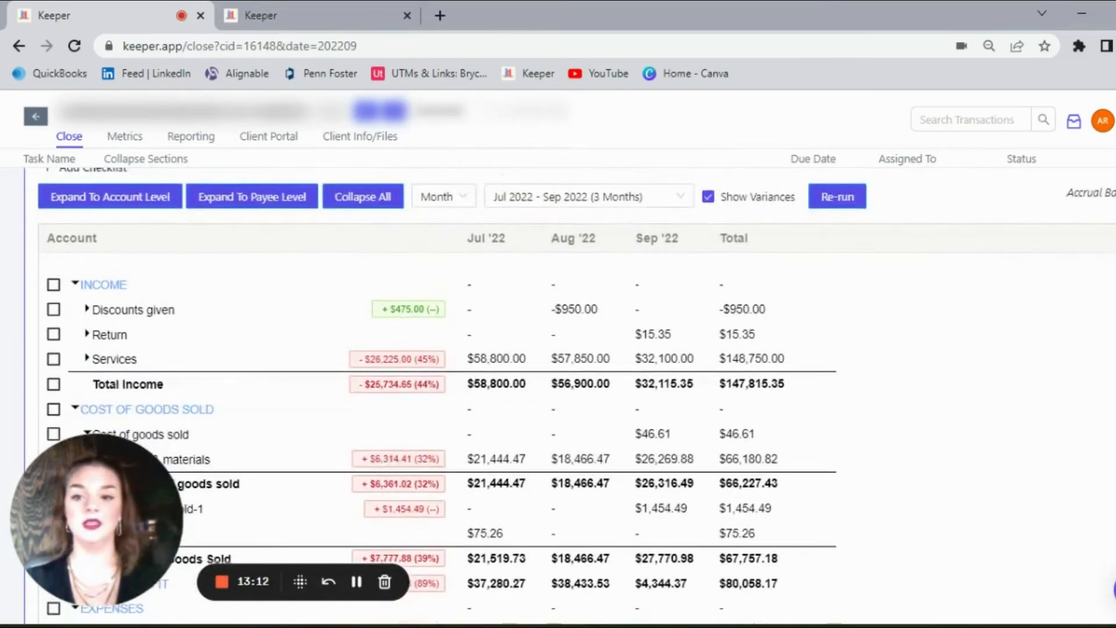
{"action": "scroll", "coordinate": [441, 396], "scroll_direction": "down", "scroll_amount": 1}
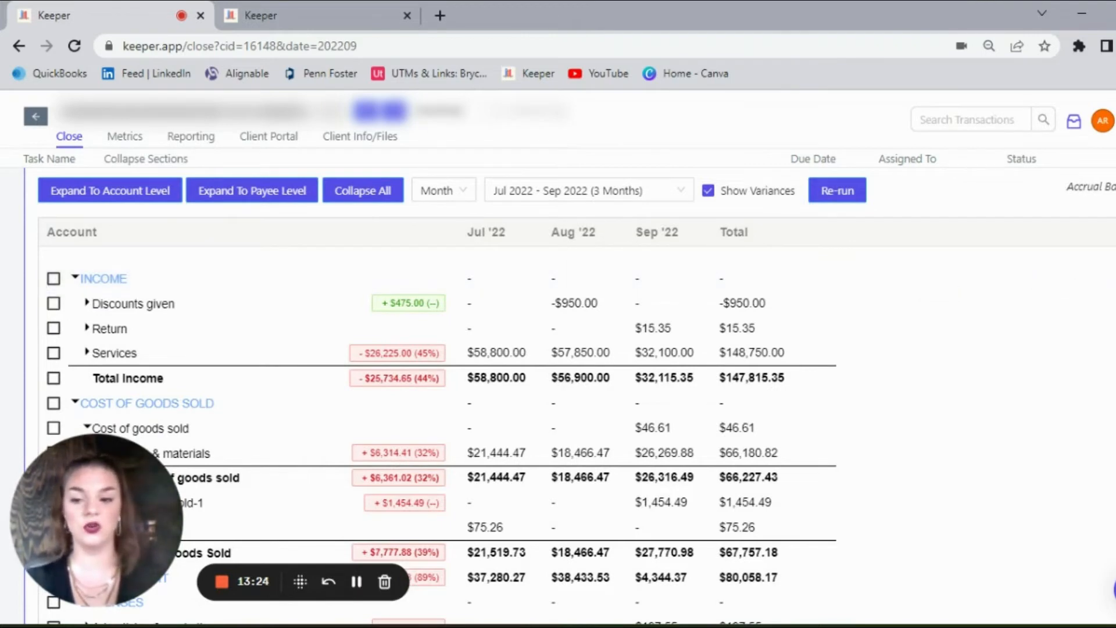
{"action": "scroll", "coordinate": [575, 396], "scroll_direction": "down", "scroll_amount": 2}
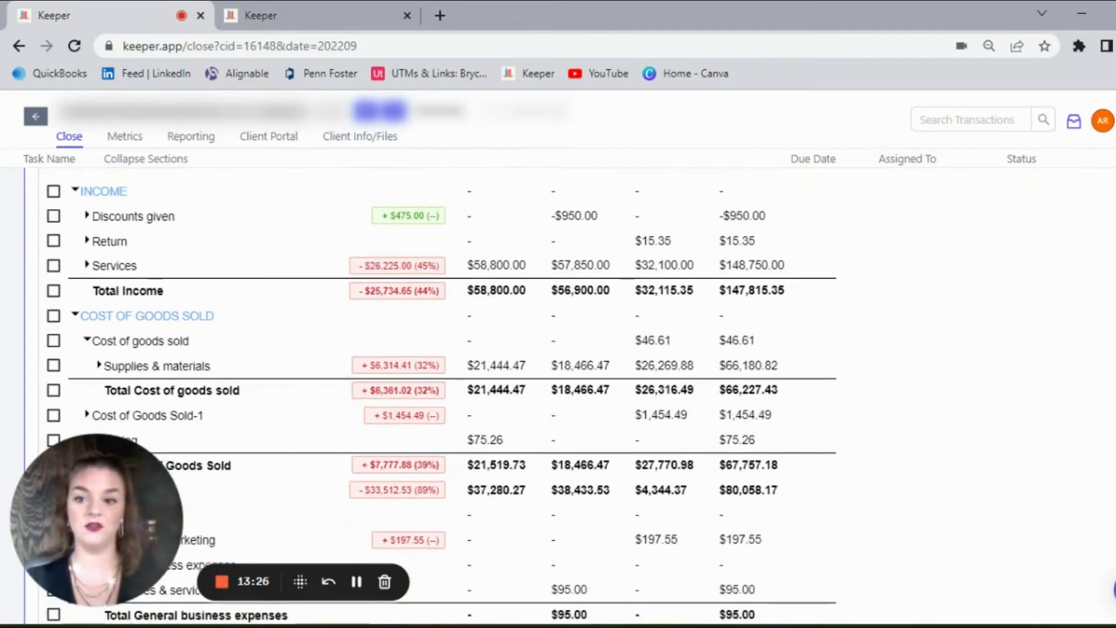
{"action": "scroll", "coordinate": [575, 395], "scroll_direction": "up", "scroll_amount": 2}
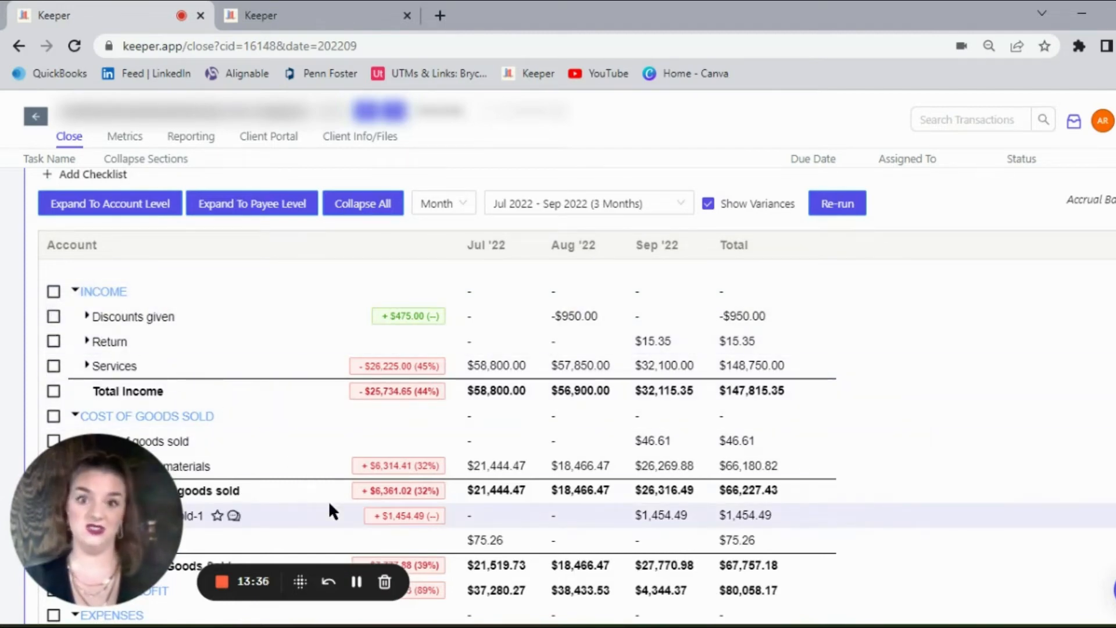
{"action": "left_click", "coordinate": [357, 582]}
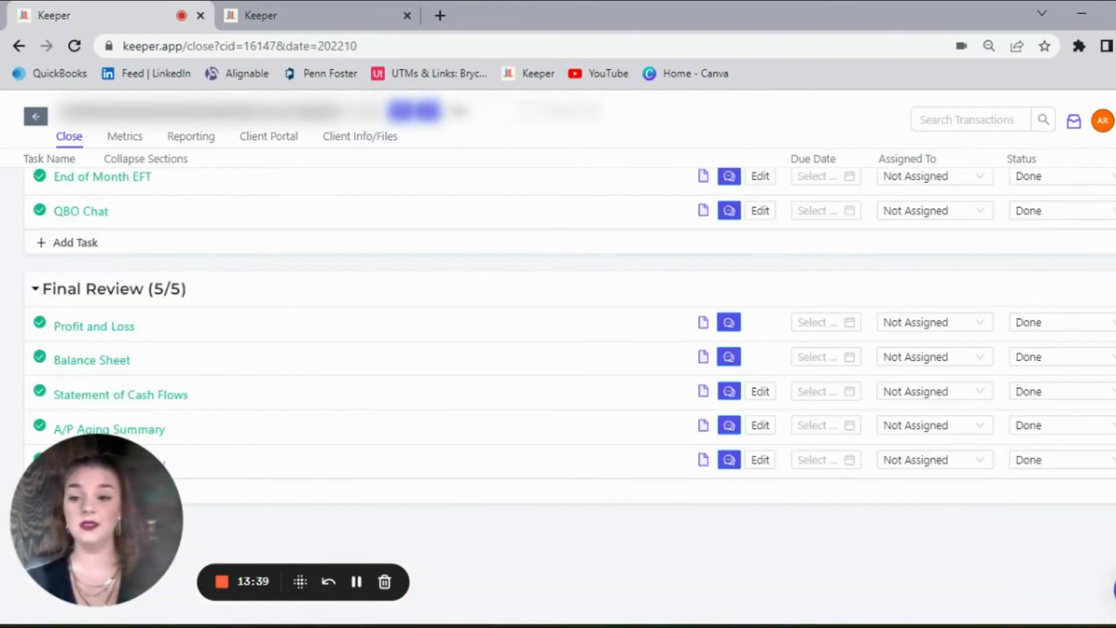
Step: Review the October 2022 close checklist from the client question cards and non-closing tasks through the Final Review section
{"action": "scroll", "coordinate": [558, 348], "scroll_direction": "up", "scroll_amount": 10}
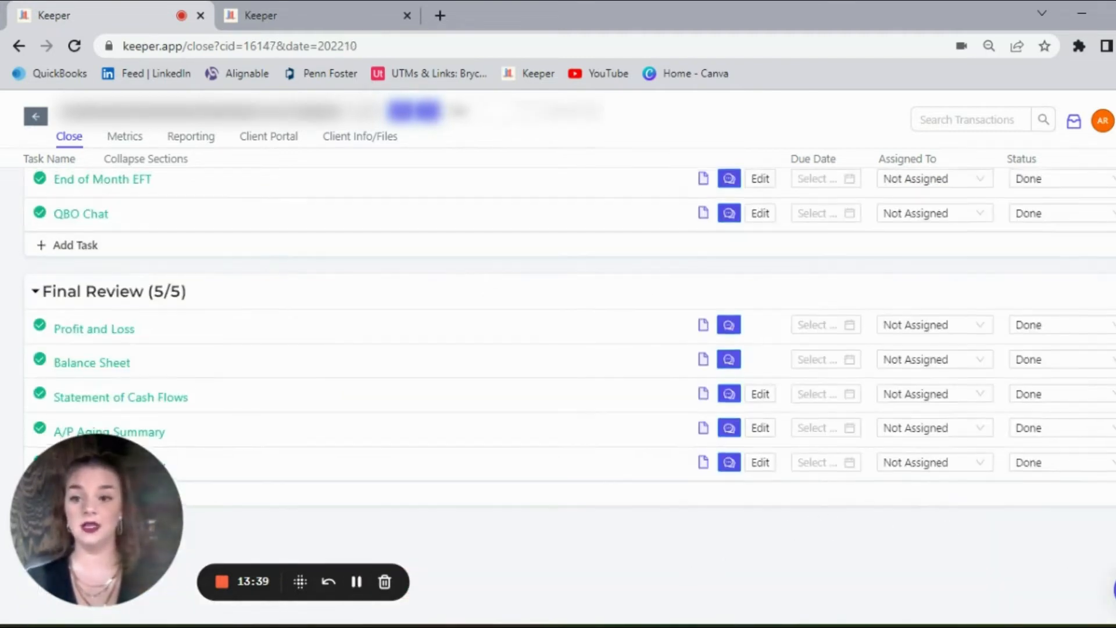
{"action": "scroll", "coordinate": [558, 396], "scroll_direction": "up", "scroll_amount": 1}
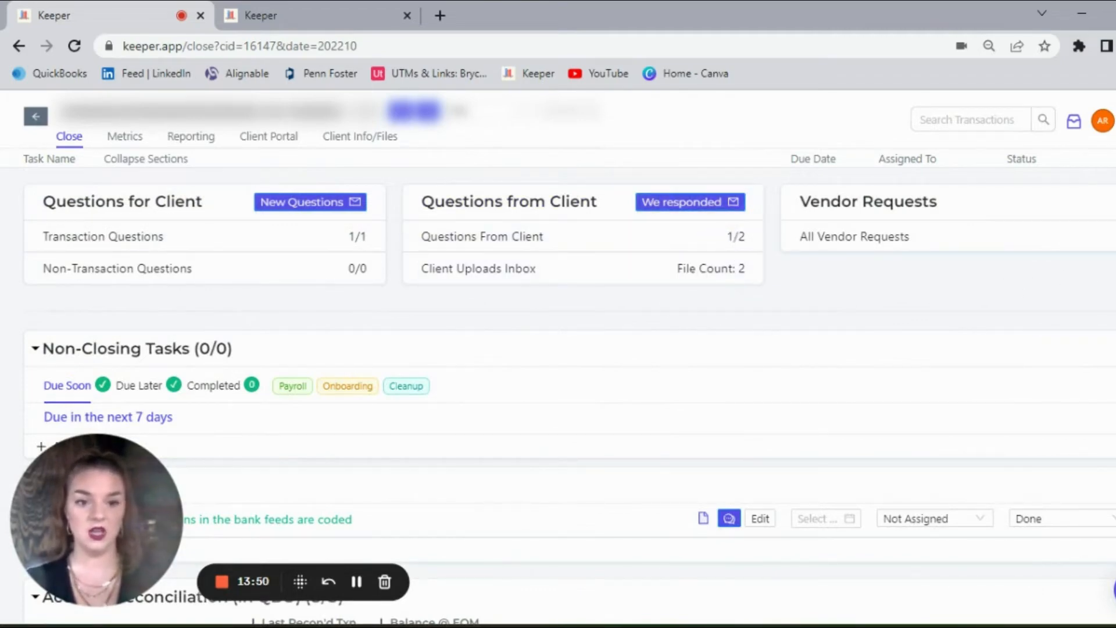
{"action": "scroll", "coordinate": [557, 348], "scroll_direction": "down", "scroll_amount": 1}
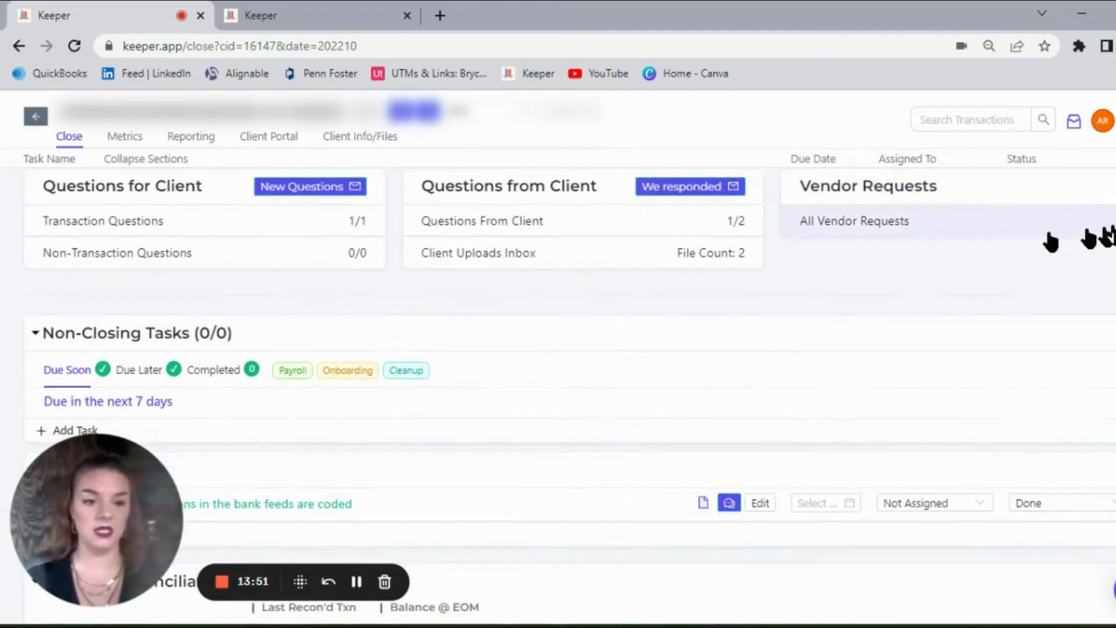
{"action": "scroll", "coordinate": [545, 271], "scroll_direction": "down", "scroll_amount": 4}
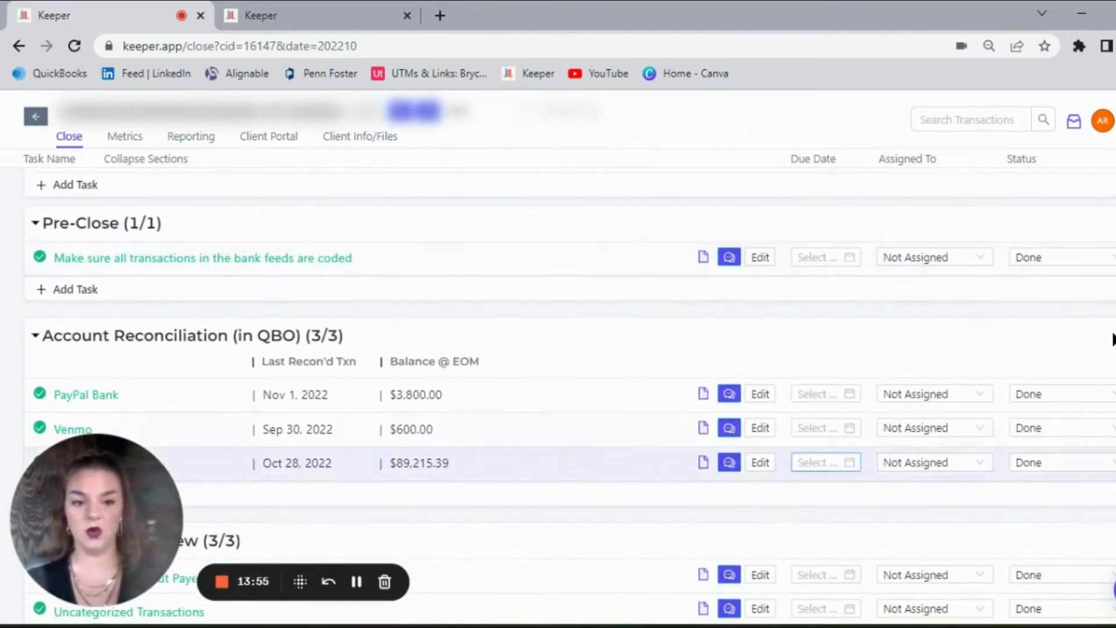
{"action": "scroll", "coordinate": [558, 395], "scroll_direction": "down", "scroll_amount": 2}
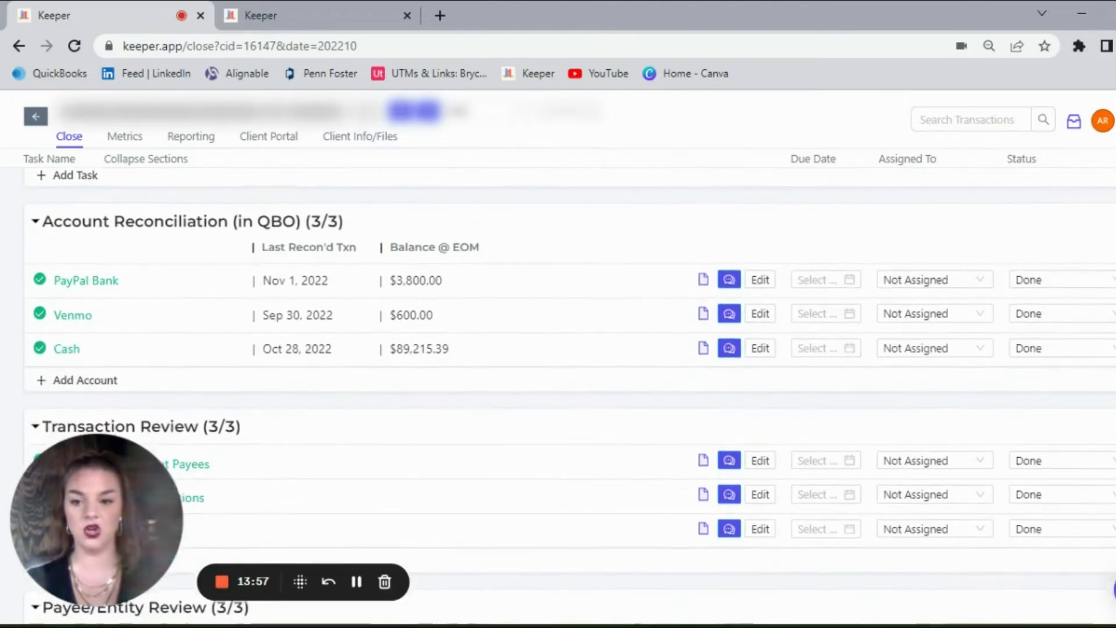
{"action": "scroll", "coordinate": [558, 396], "scroll_direction": "down", "scroll_amount": 1}
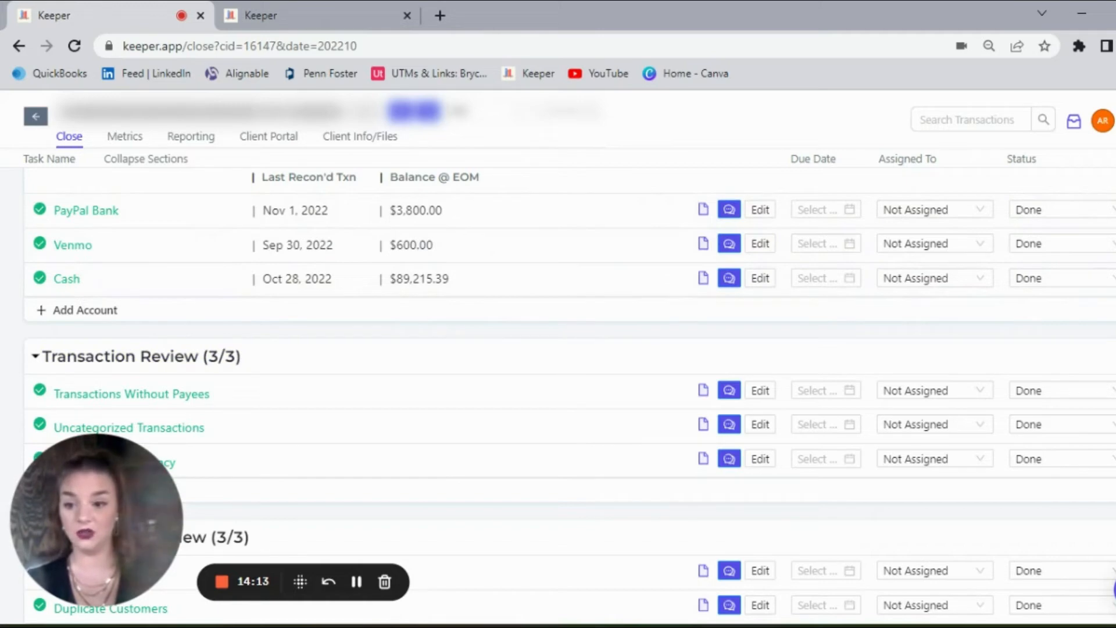
{"action": "scroll", "coordinate": [570, 396], "scroll_direction": "down", "scroll_amount": 3}
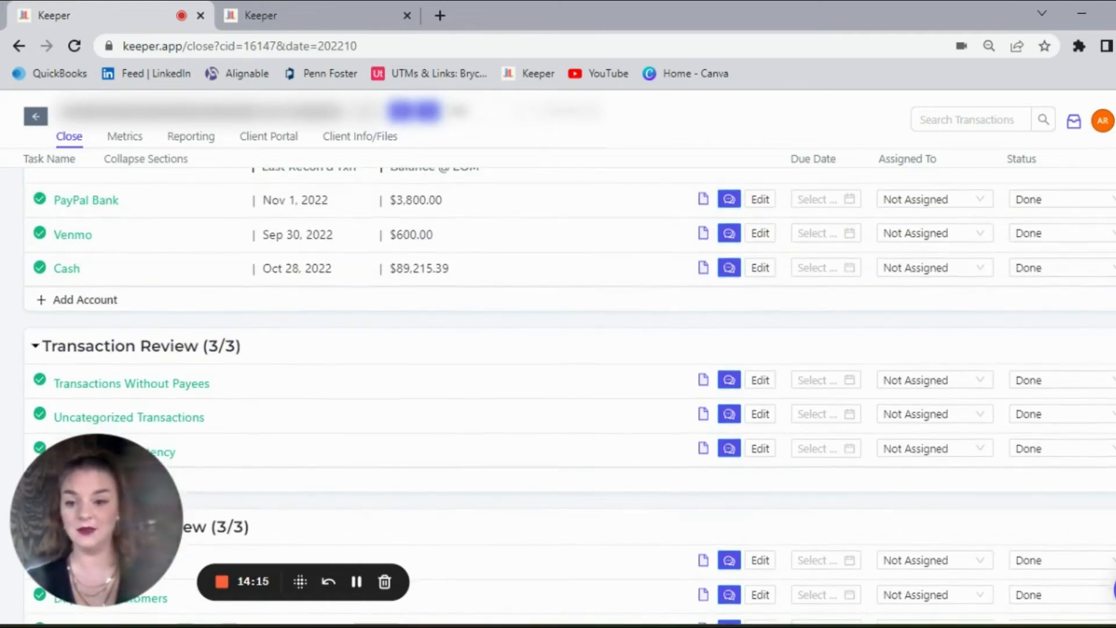
{"action": "scroll", "coordinate": [570, 395], "scroll_direction": "down", "scroll_amount": 1}
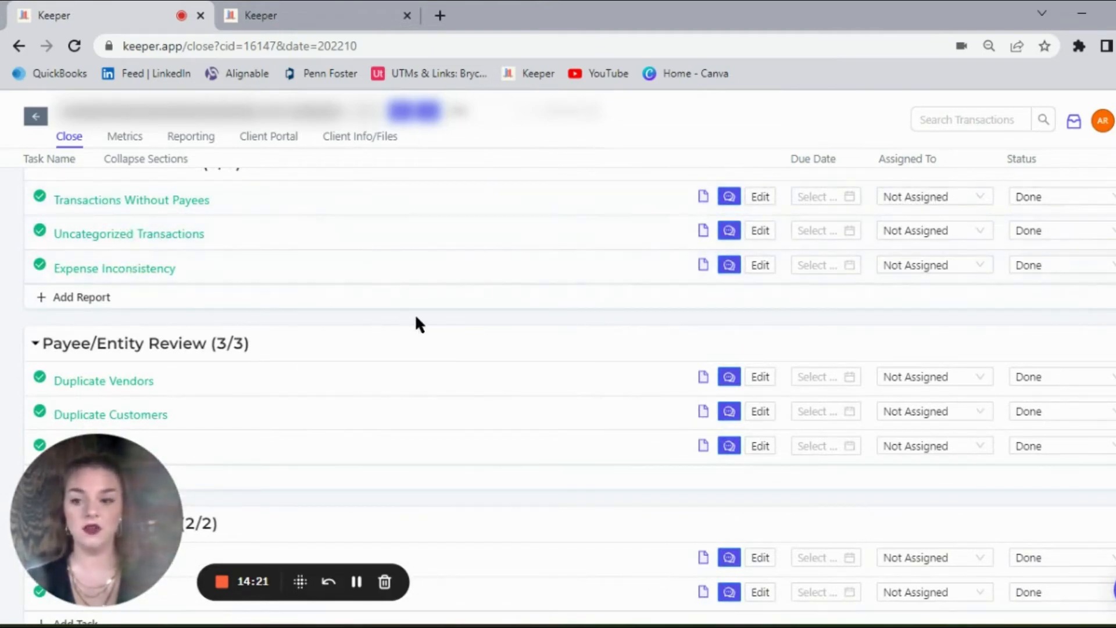
{"action": "scroll", "coordinate": [570, 399], "scroll_direction": "down", "scroll_amount": 6}
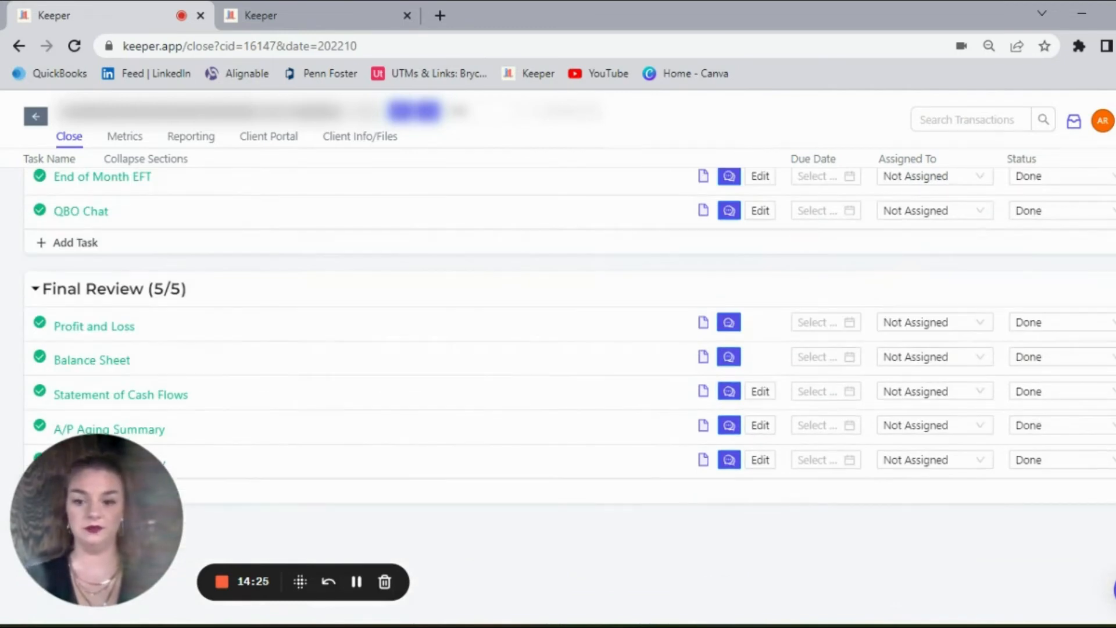
{"action": "scroll", "coordinate": [570, 399], "scroll_direction": "up", "scroll_amount": 15}
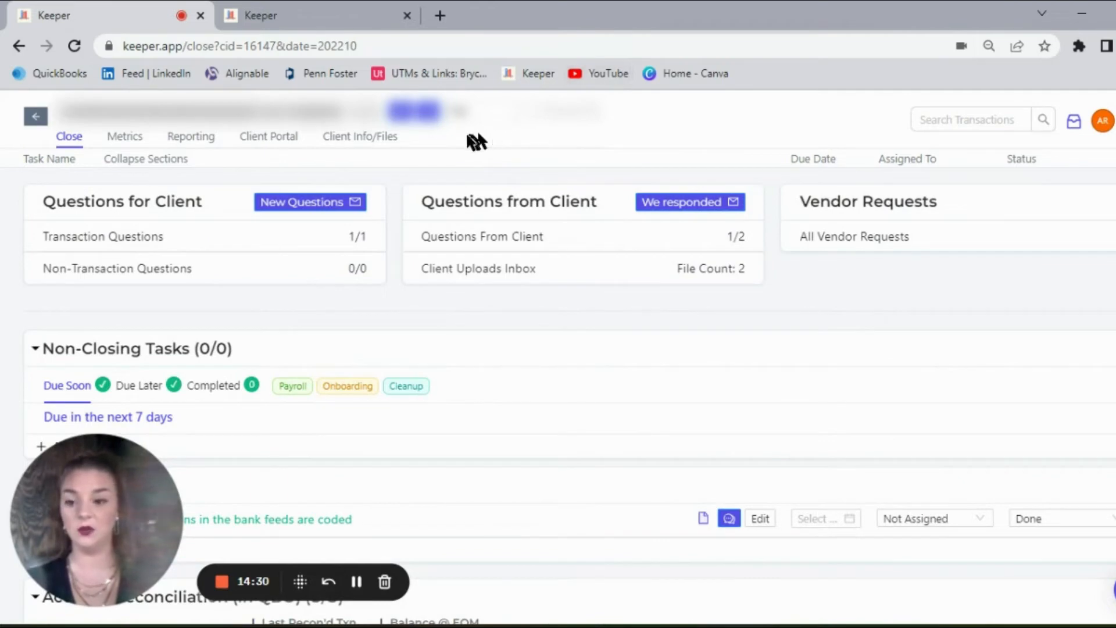
{"action": "left_click", "coordinate": [356, 581]}
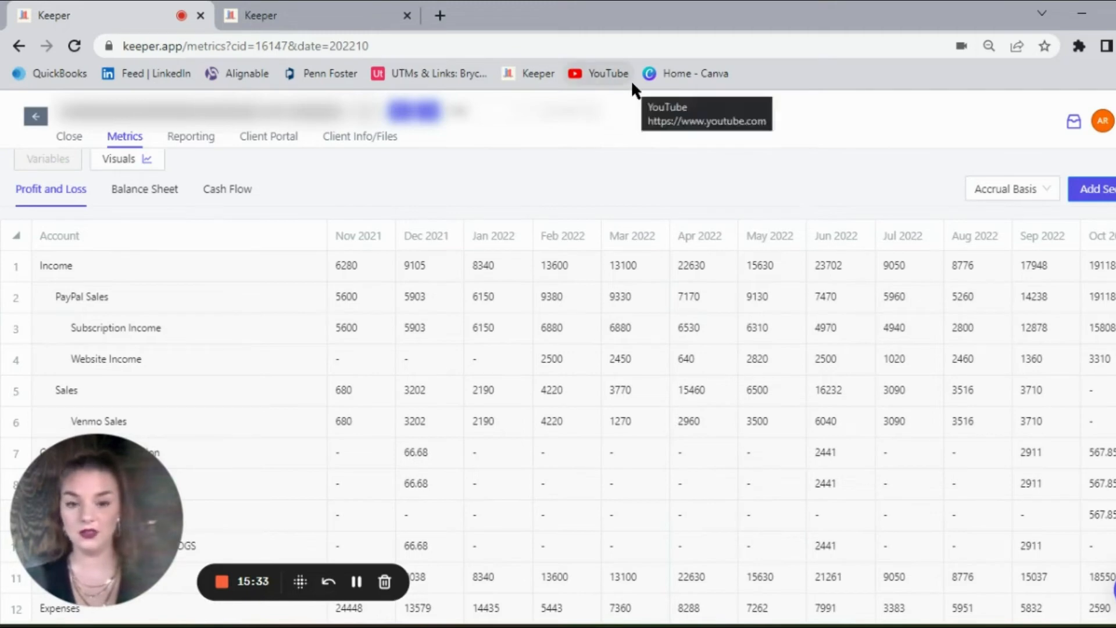
Step: Add a graph to the Metrics visuals plotting Profit and Loss Income, PayPal Sales, Subscription Income, Website Income and Sales
{"action": "left_click", "coordinate": [127, 160]}
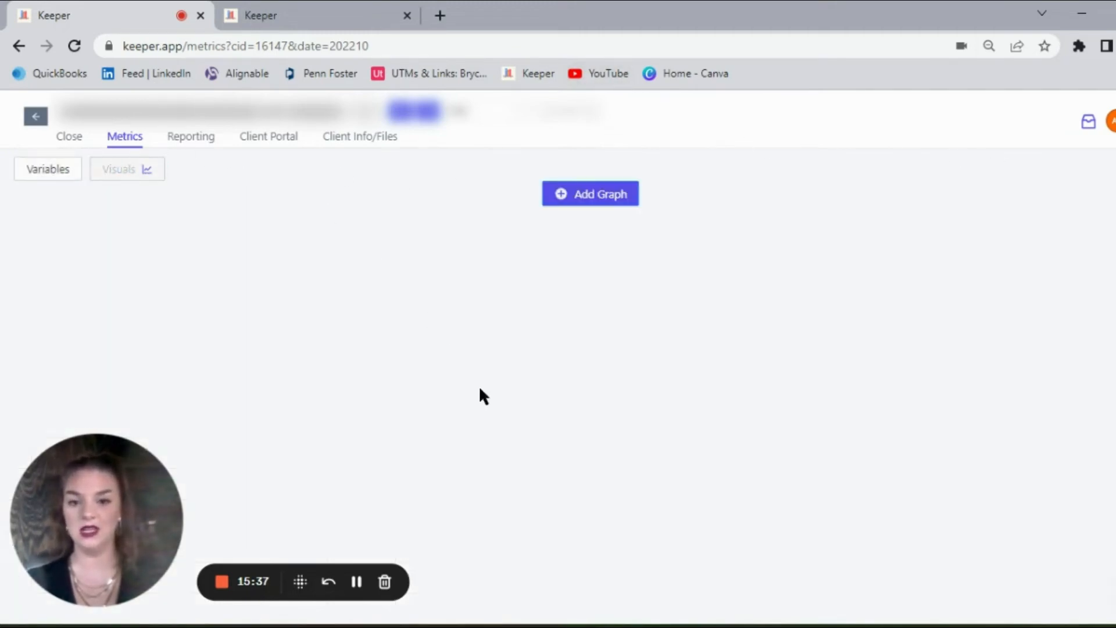
{"action": "left_click", "coordinate": [583, 204]}
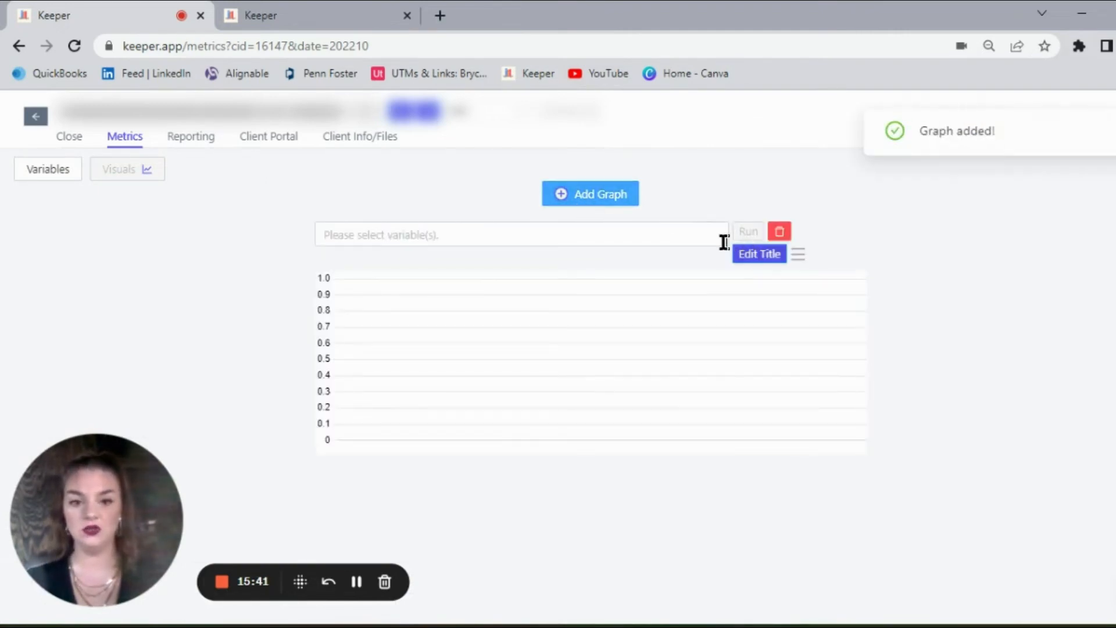
{"action": "left_click", "coordinate": [698, 236]}
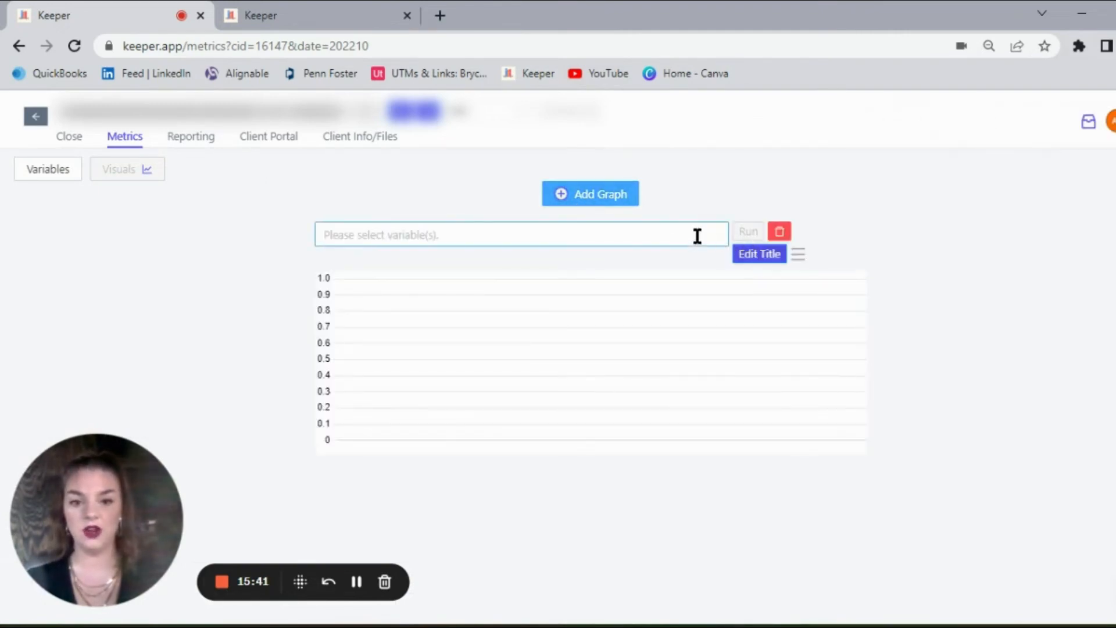
{"action": "left_click", "coordinate": [643, 270]}
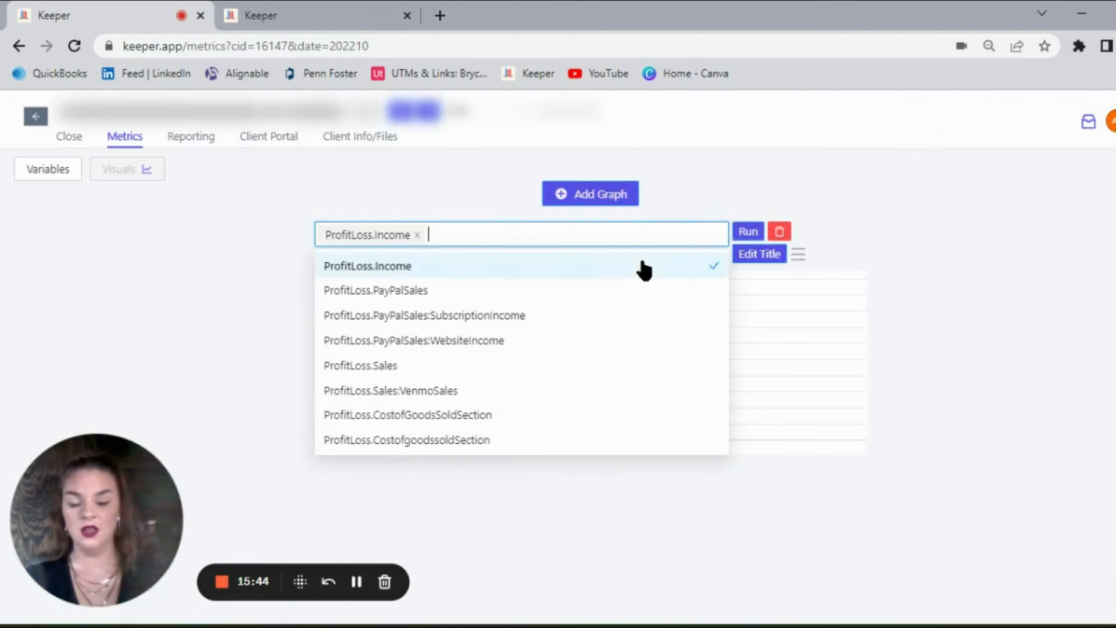
{"action": "left_click", "coordinate": [563, 297]}
{"action": "left_click", "coordinate": [552, 318]}
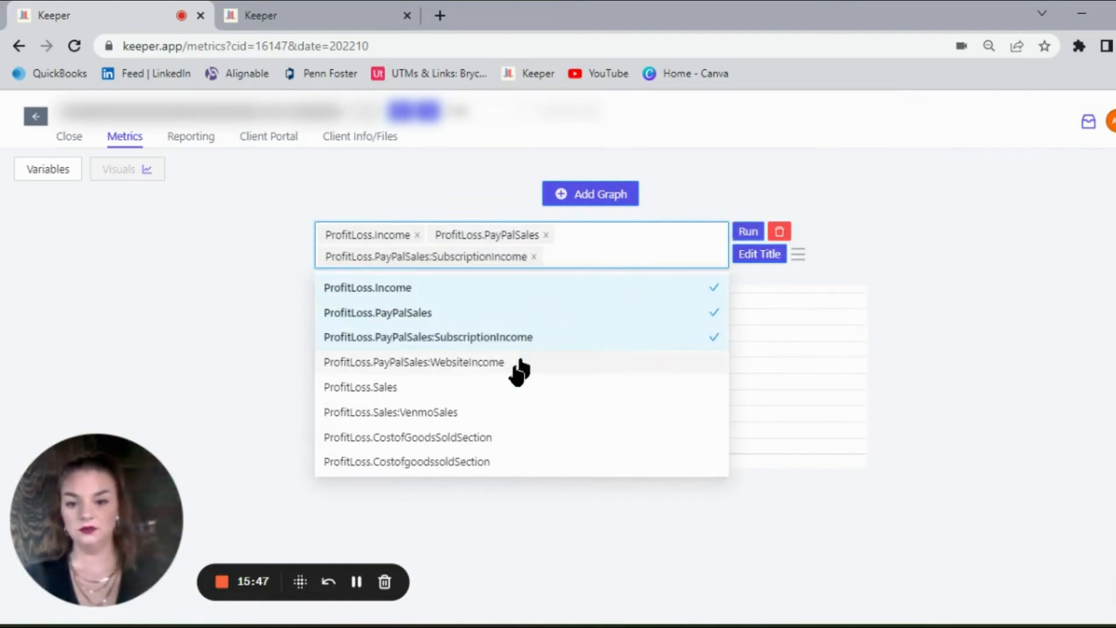
{"action": "left_click", "coordinate": [518, 365]}
{"action": "left_click", "coordinate": [491, 414]}
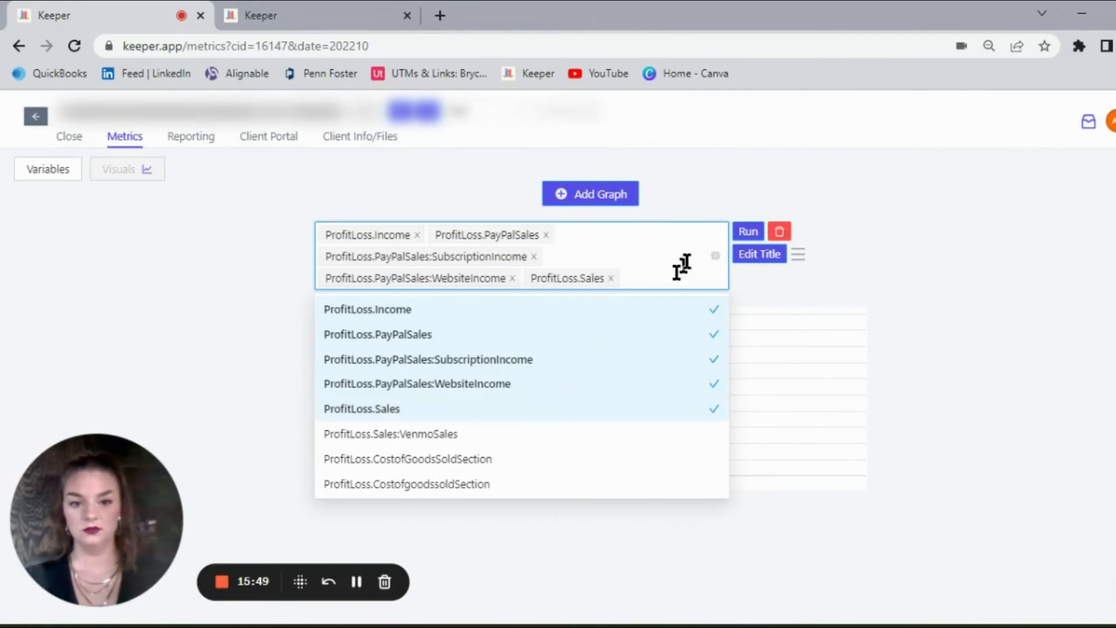
{"action": "left_click", "coordinate": [745, 235]}
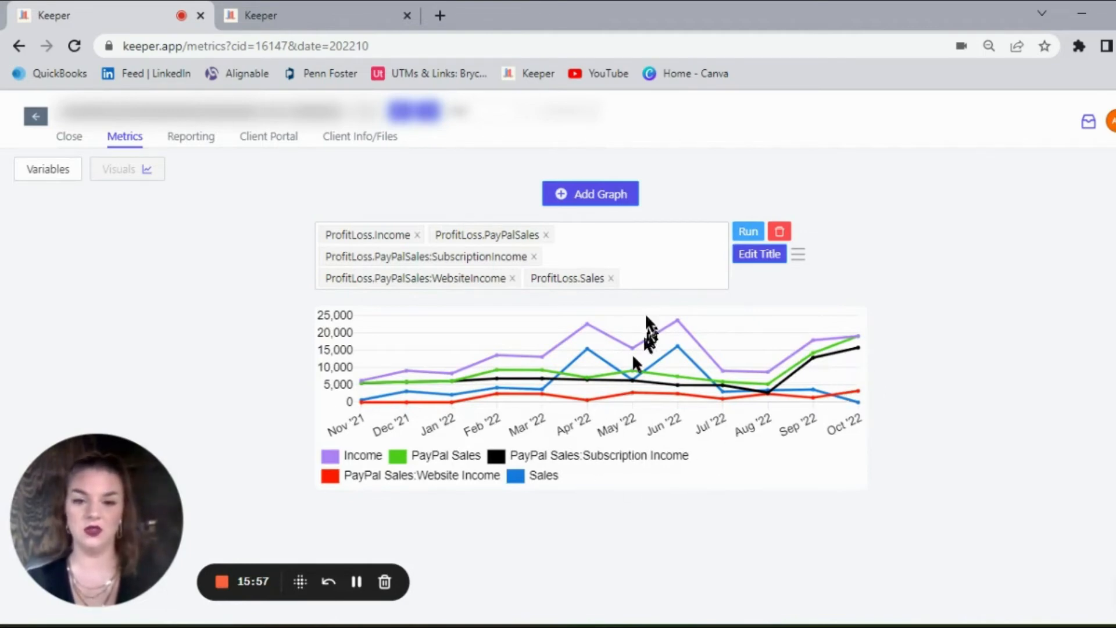
Step: Remove Income, PayPalSales and Sales from the graph's variables, add Sales:VenmoSales, and rerun the graph
{"action": "left_click", "coordinate": [418, 235]}
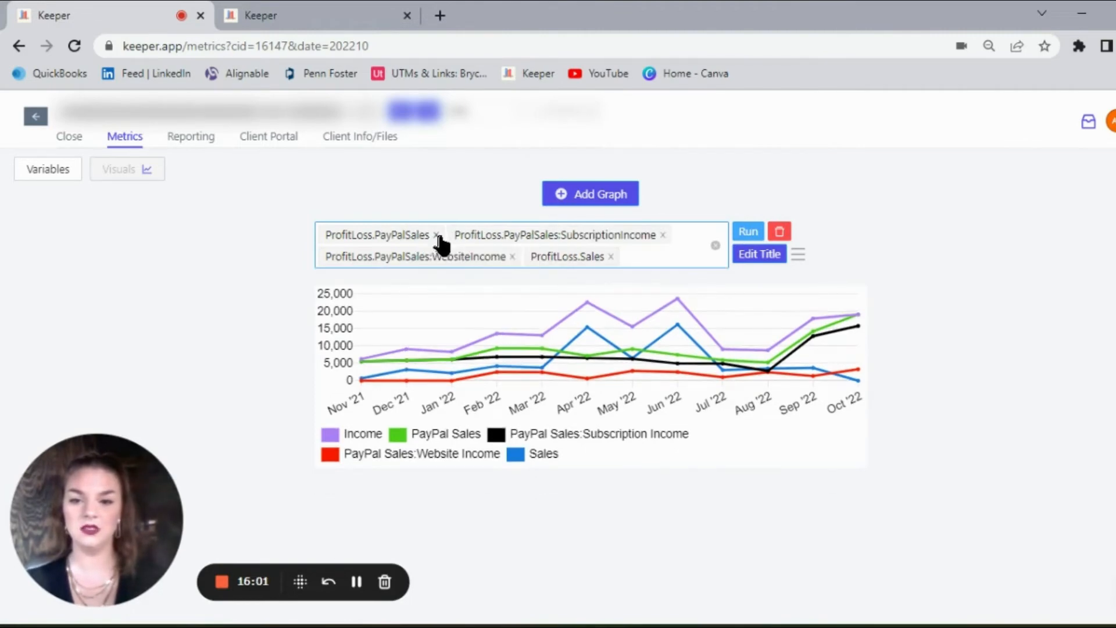
{"action": "left_click", "coordinate": [436, 235]}
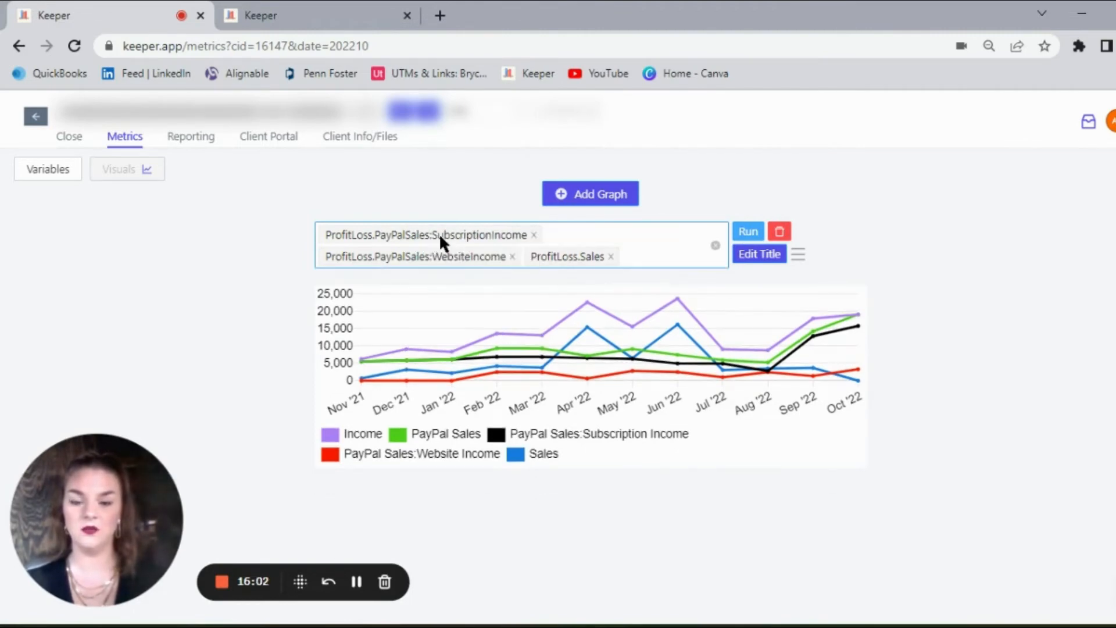
{"action": "left_click", "coordinate": [611, 257]}
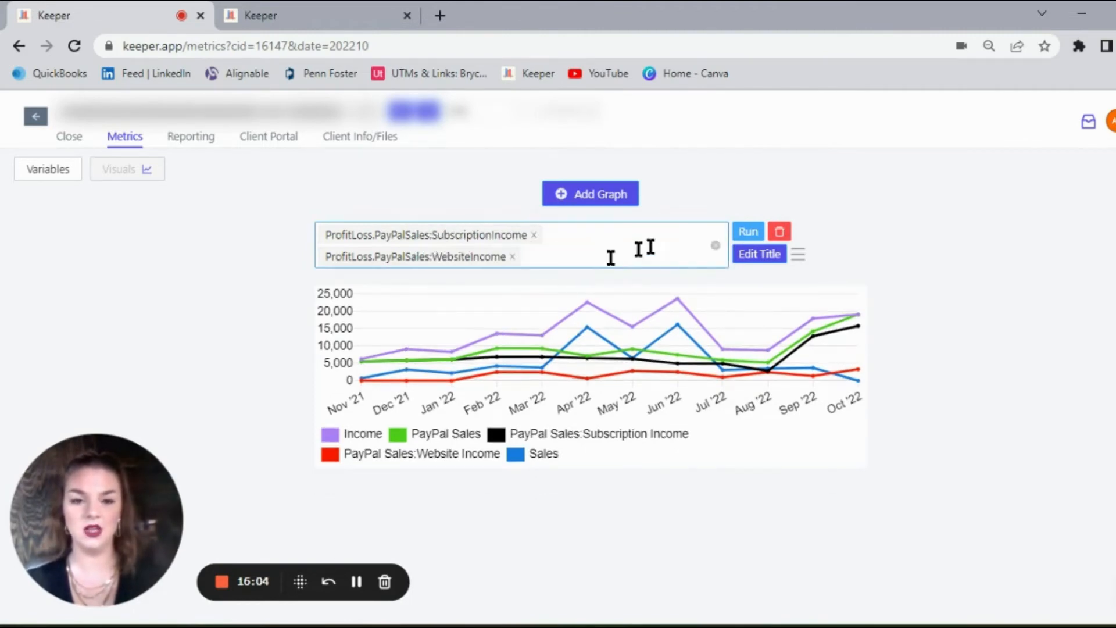
{"action": "left_click", "coordinate": [755, 256]}
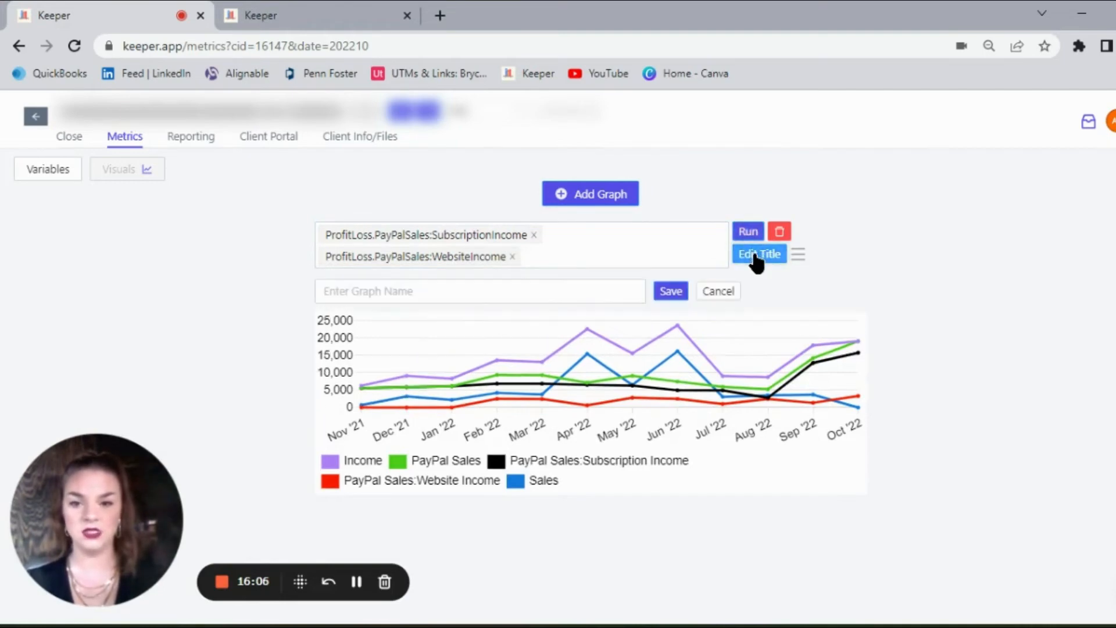
{"action": "left_click", "coordinate": [645, 261]}
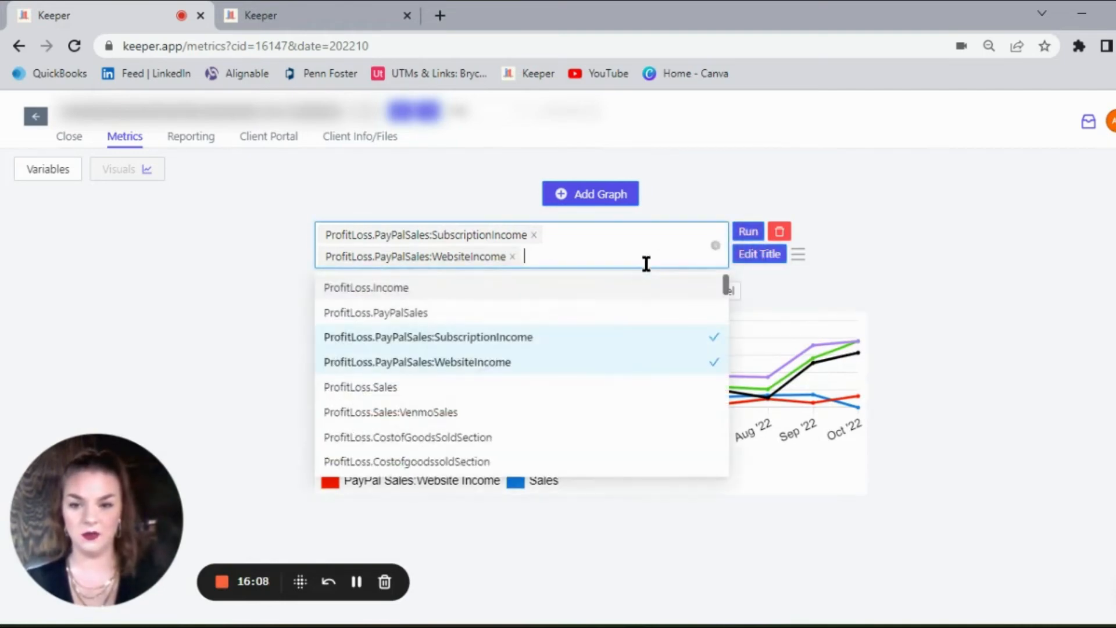
{"action": "left_click", "coordinate": [551, 415]}
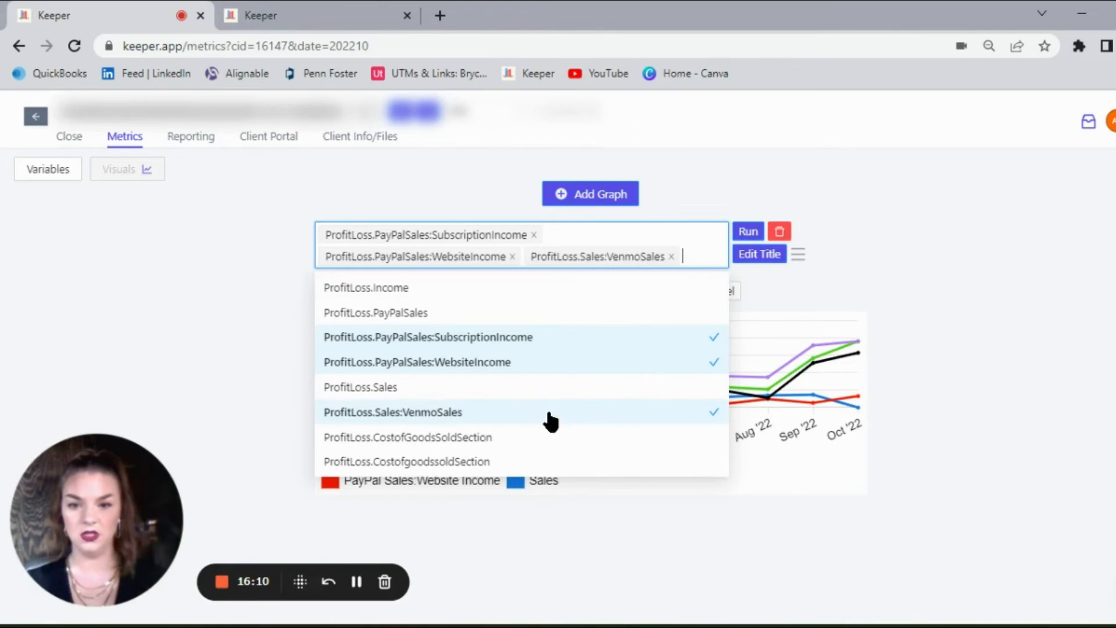
{"action": "left_click", "coordinate": [749, 234]}
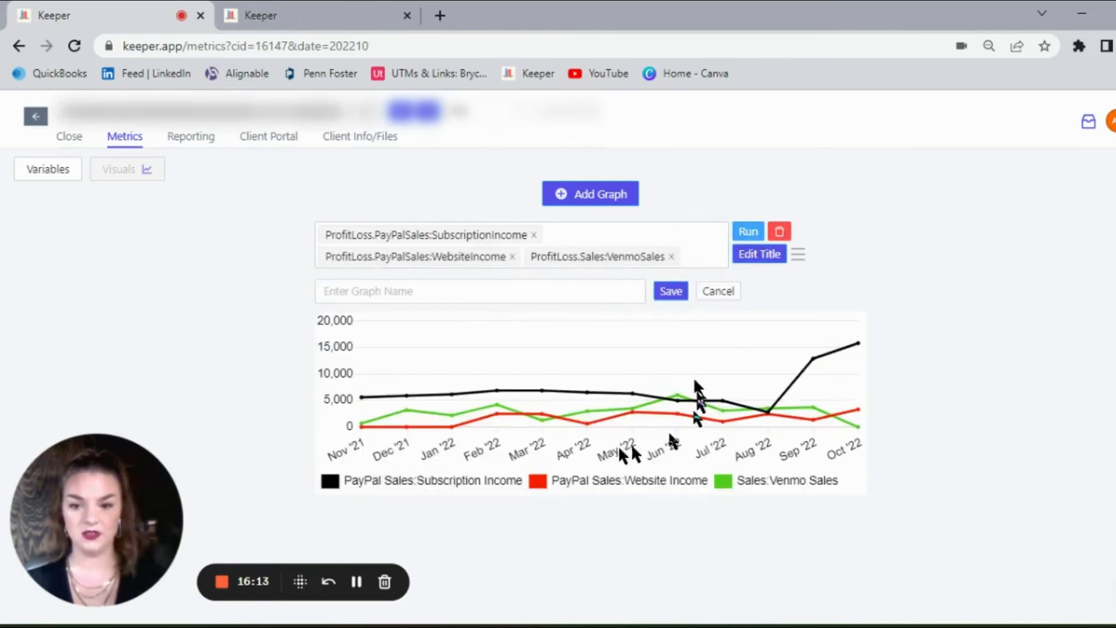
{"action": "mouse_move", "coordinate": [360, 399]}
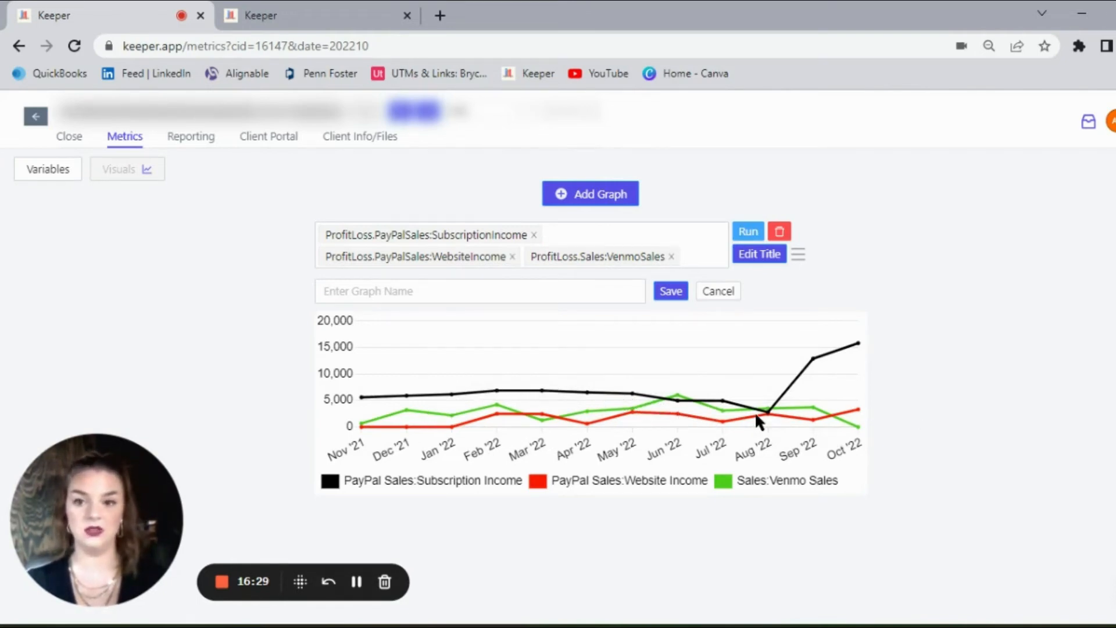
Step: Open the client's October 2022 report package under Reporting and examine its cover page
{"action": "left_click", "coordinate": [197, 137]}
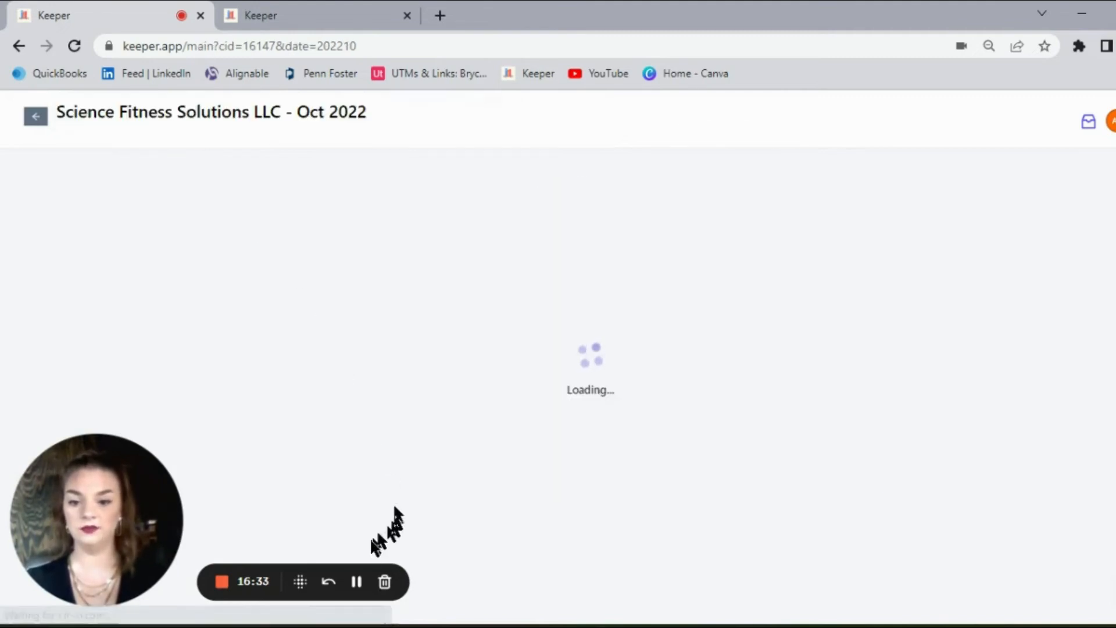
{"action": "left_click", "coordinate": [300, 581]}
{"action": "scroll", "coordinate": [651, 407], "scroll_direction": "down", "scroll_amount": 5}
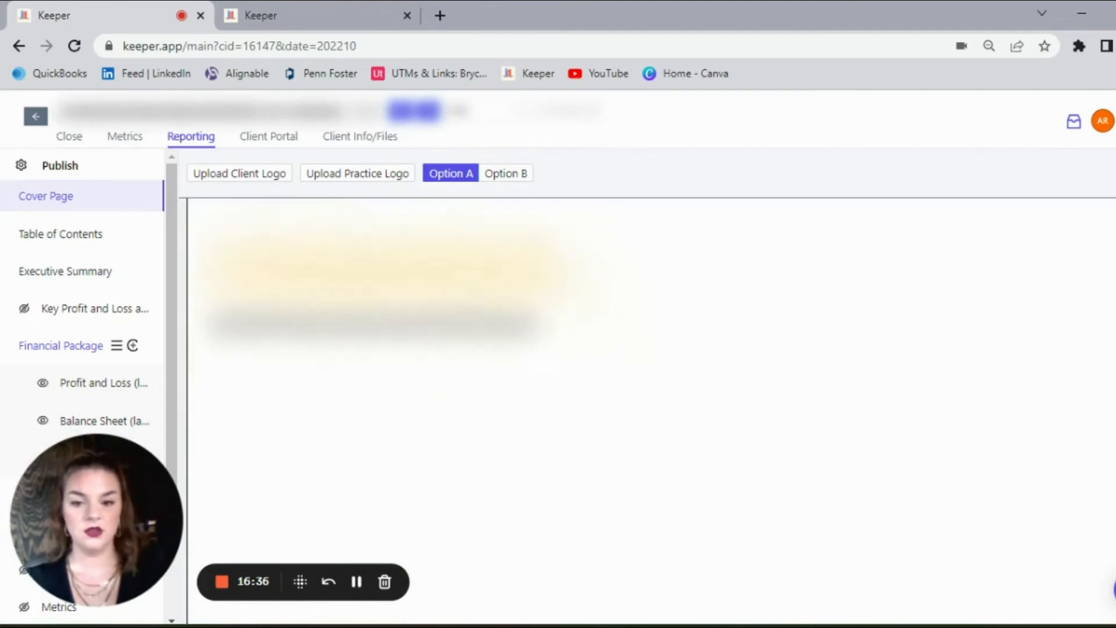
{"action": "scroll", "coordinate": [651, 407], "scroll_direction": "down", "scroll_amount": 1}
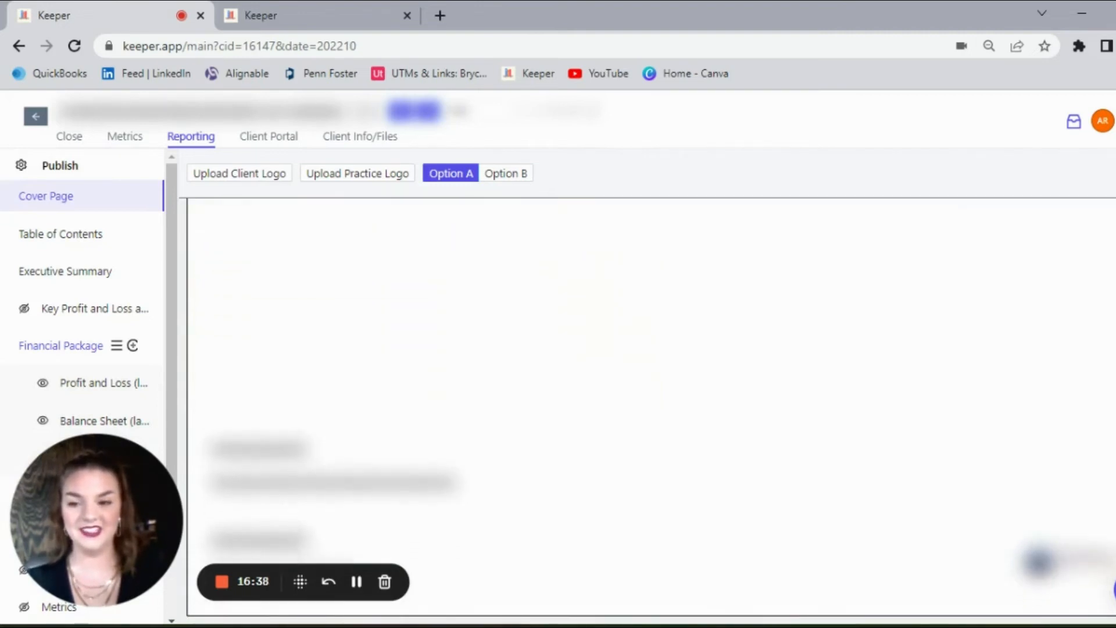
{"action": "scroll", "coordinate": [651, 407], "scroll_direction": "up", "scroll_amount": 1}
{"action": "scroll", "coordinate": [650, 407], "scroll_direction": "up", "scroll_amount": 5}
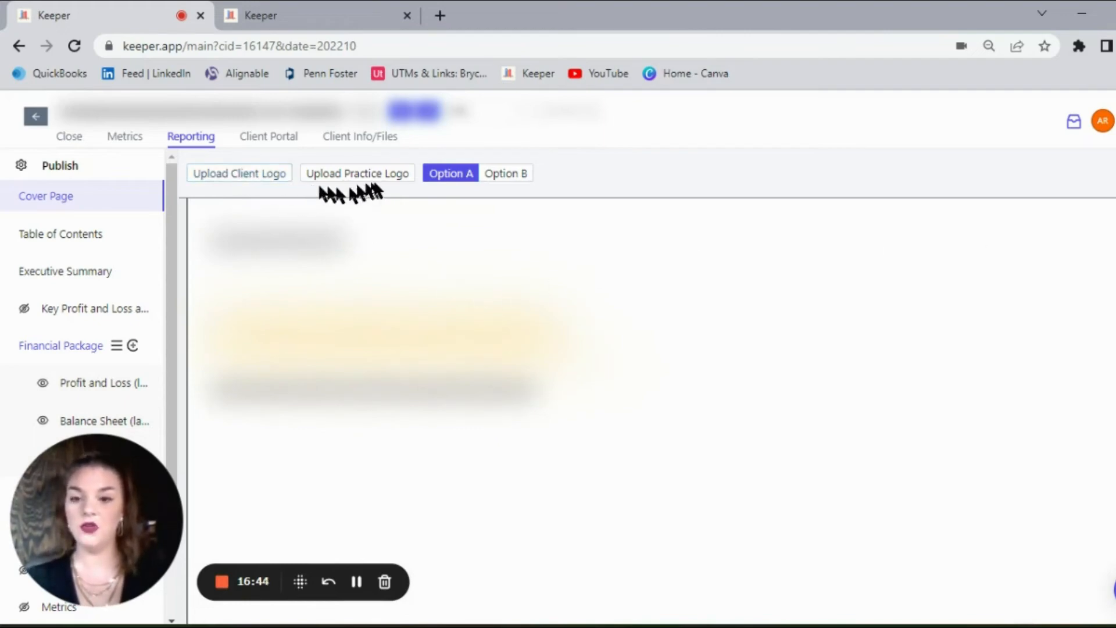
Step: Review the report's Table of Contents and Executive Summary pages, and look through the remaining report sections
{"action": "left_click", "coordinate": [93, 235]}
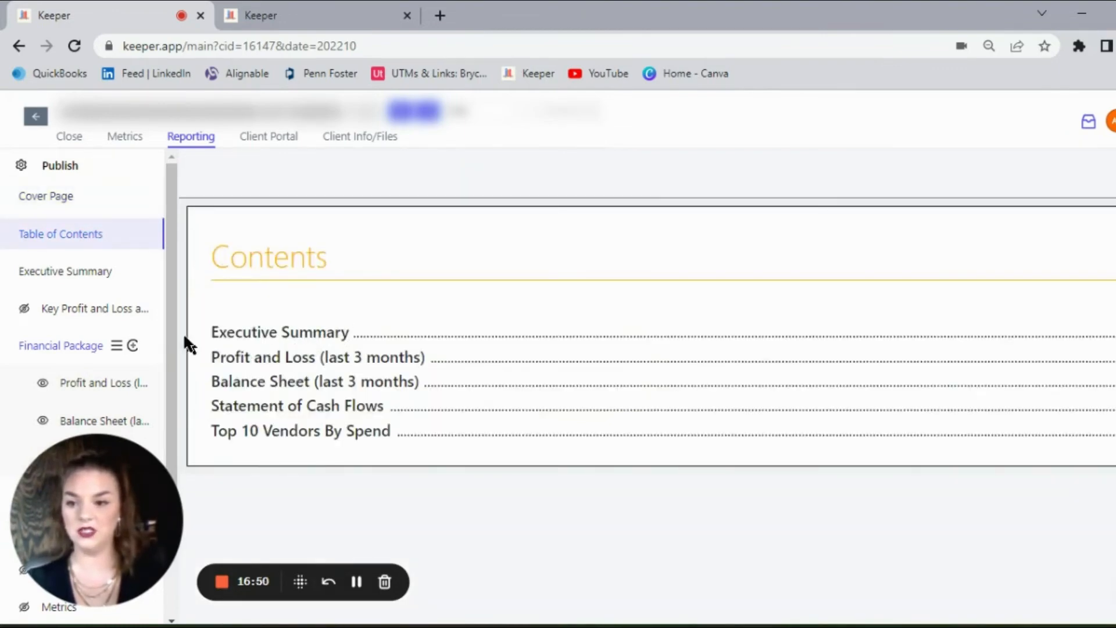
{"action": "left_click", "coordinate": [90, 273]}
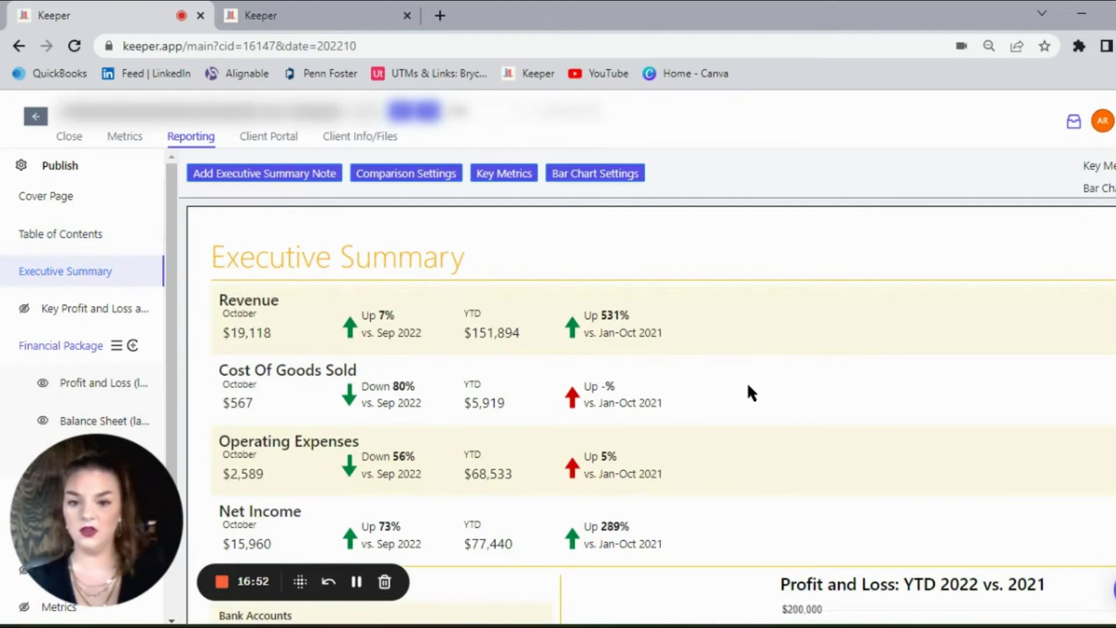
{"action": "scroll", "coordinate": [1092, 284], "scroll_direction": "down", "scroll_amount": 5}
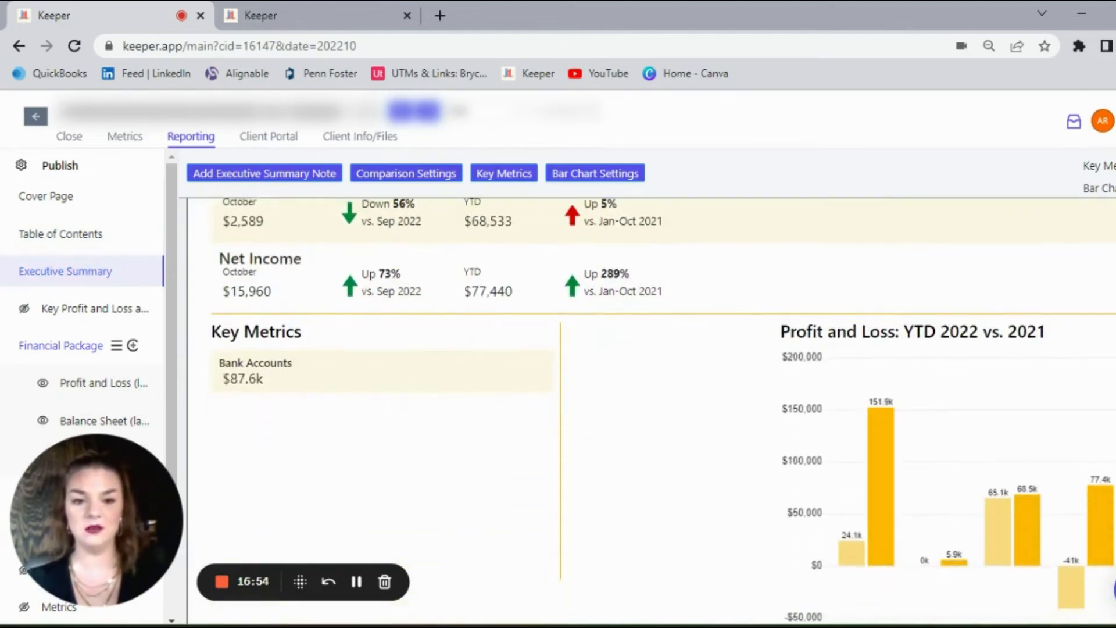
{"action": "scroll", "coordinate": [651, 407], "scroll_direction": "up", "scroll_amount": 5}
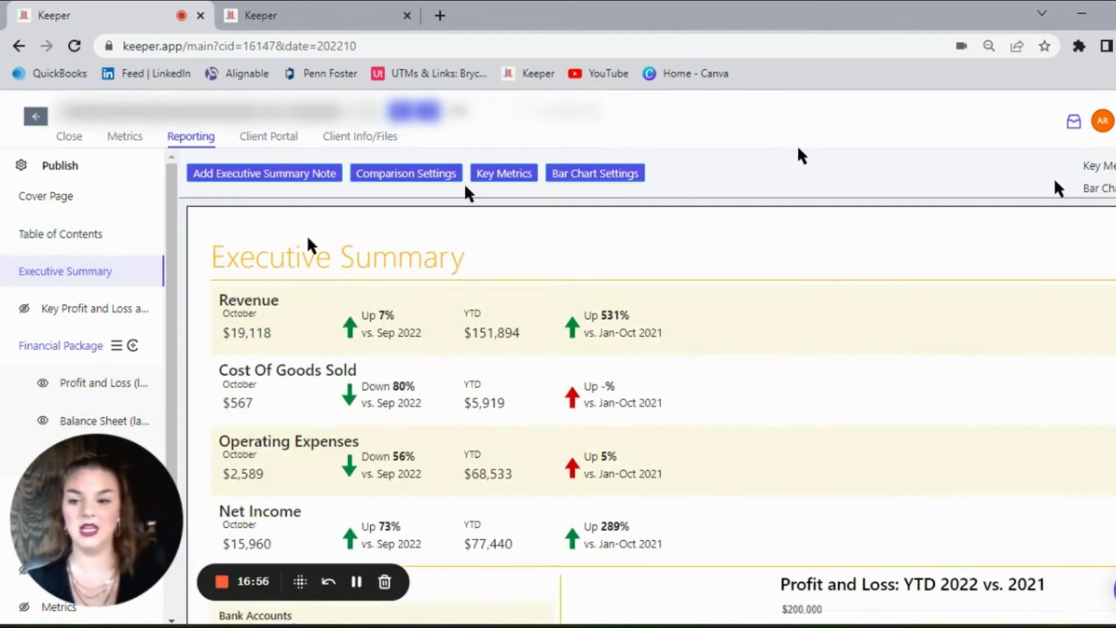
{"action": "left_click_drag", "start_coordinate": [165, 274], "coordinate": [170, 439]}
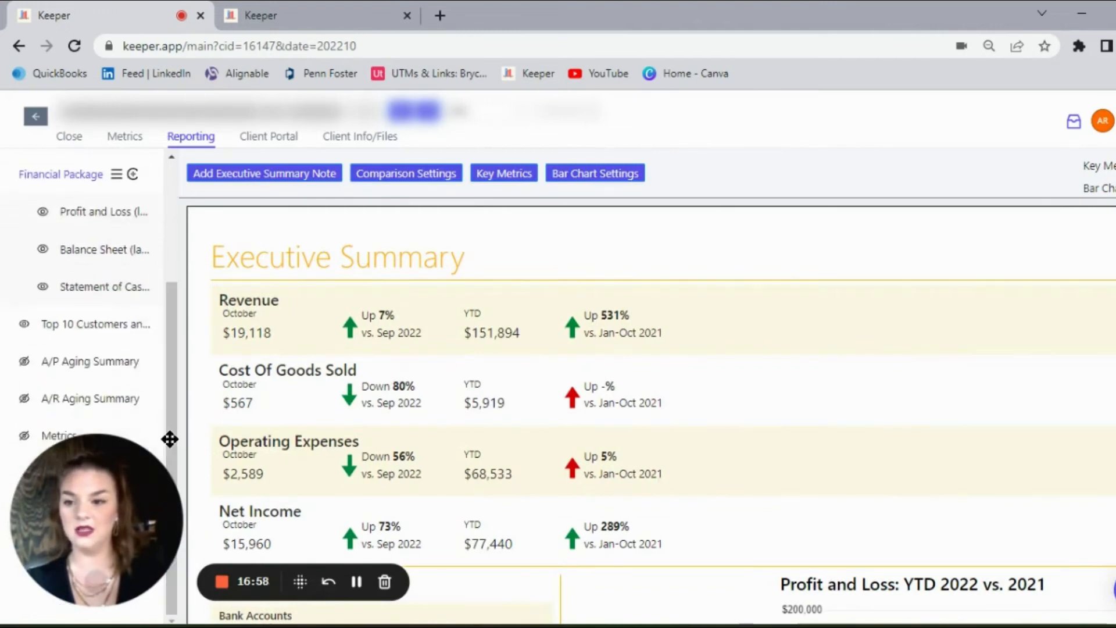
Step: View the report package's Profit and Loss (last 3 months) page and its Top 10 Customers section
{"action": "left_click", "coordinate": [79, 221]}
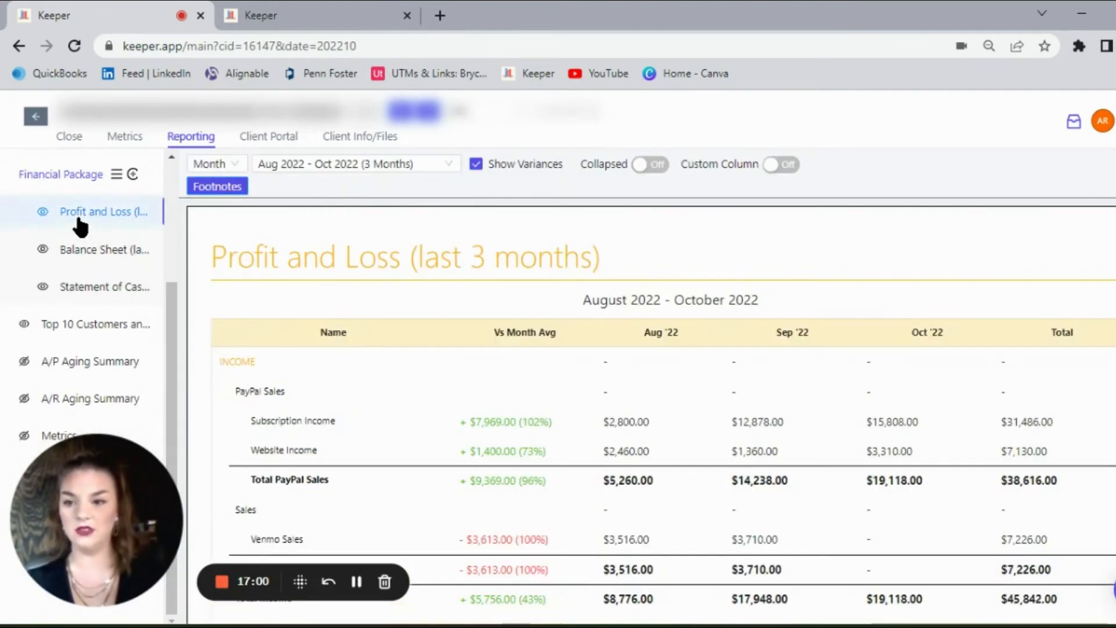
{"action": "left_click", "coordinate": [72, 327]}
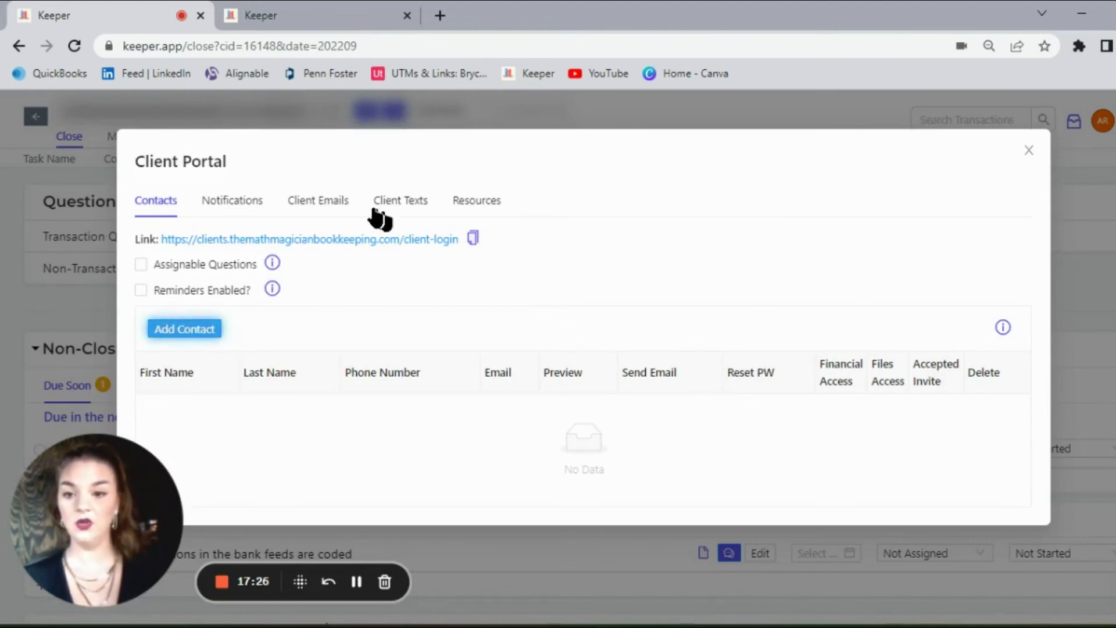
Step: Load the New Questions Email template as a Client Portal draft email and read through its message
{"action": "left_click", "coordinate": [322, 207]}
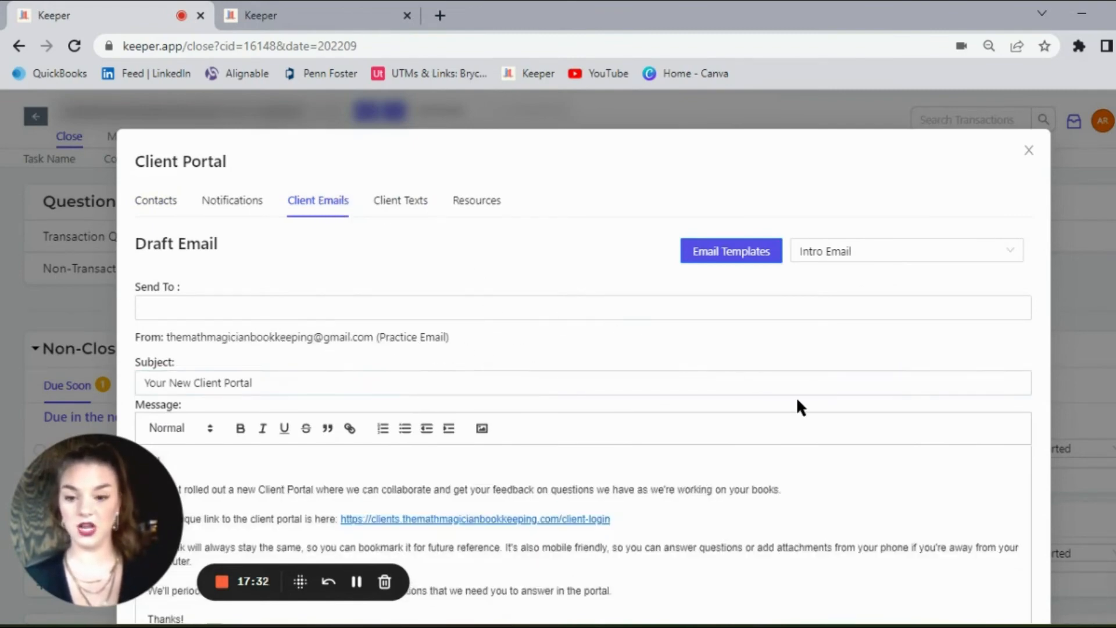
{"action": "left_click", "coordinate": [854, 251]}
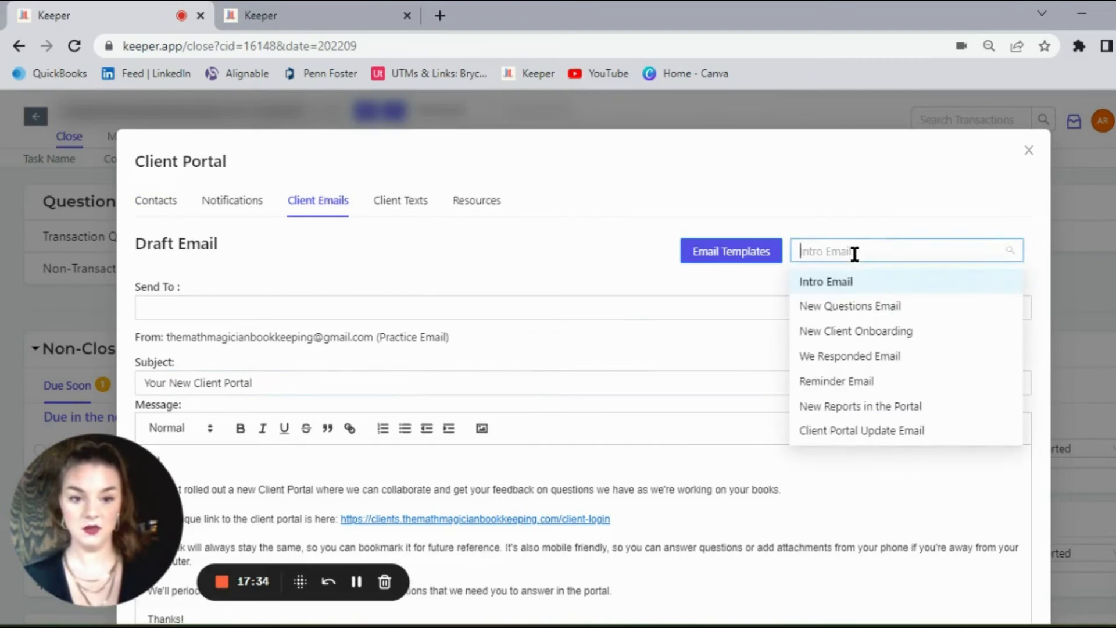
{"action": "left_click", "coordinate": [864, 308]}
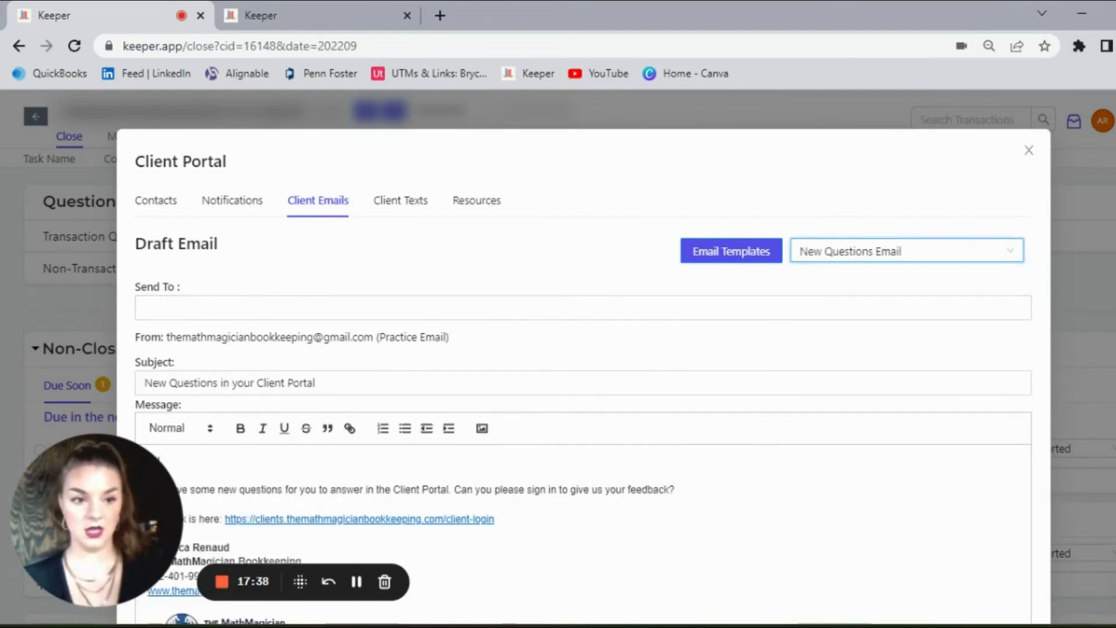
{"action": "scroll", "coordinate": [581, 378], "scroll_direction": "down", "scroll_amount": 2}
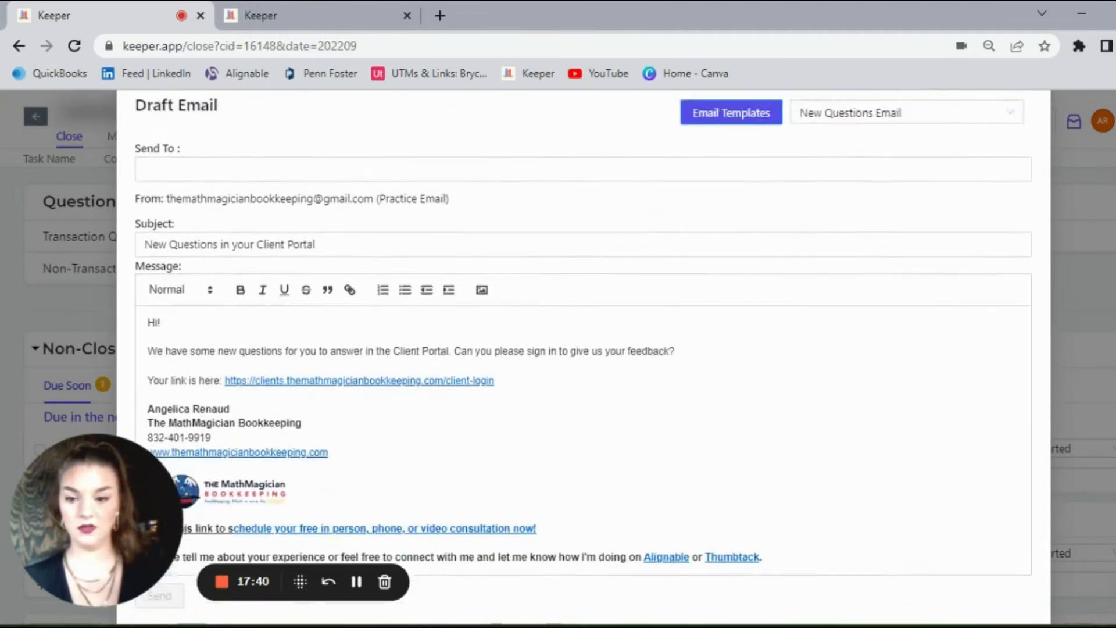
{"action": "scroll", "coordinate": [582, 378], "scroll_direction": "up", "scroll_amount": 1}
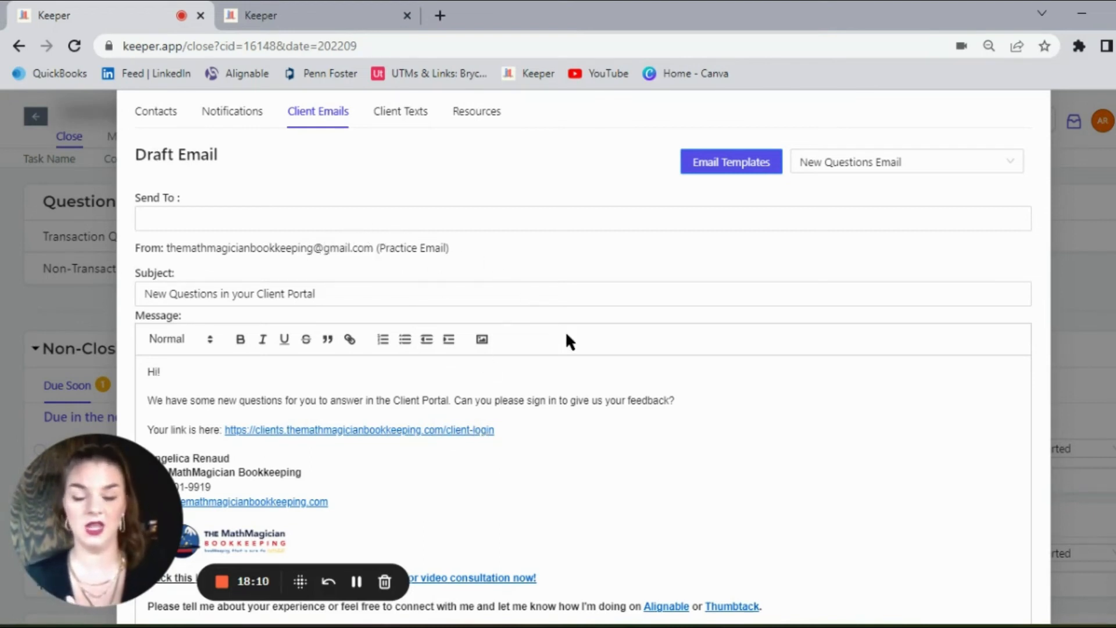
Step: Review the Client Portal's Contacts options and the users selected under Notifications
{"action": "left_click", "coordinate": [163, 115]}
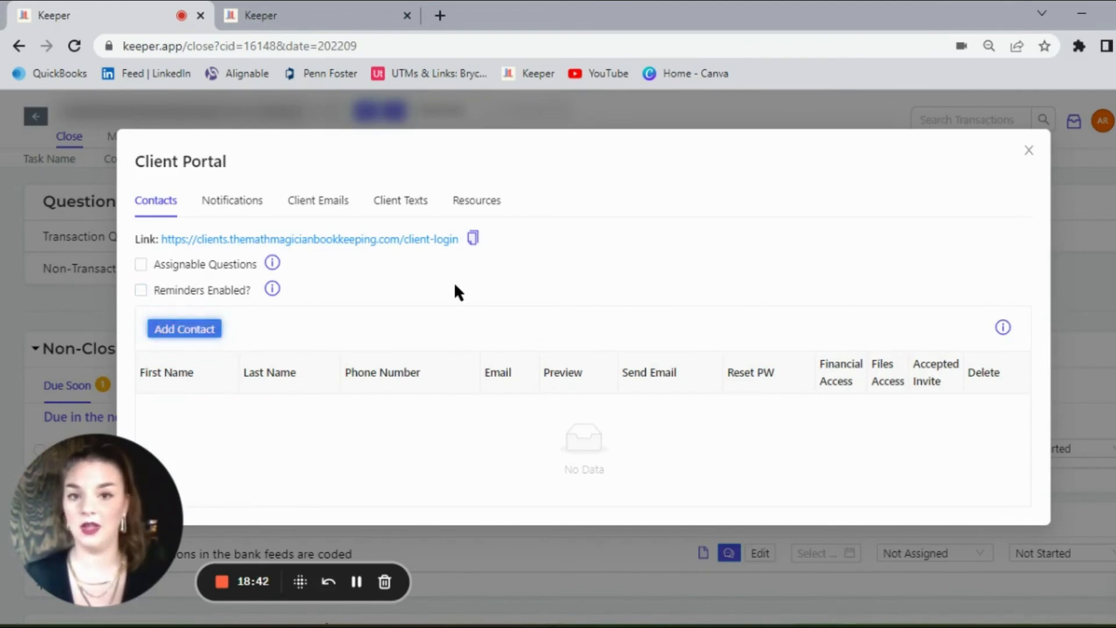
{"action": "left_click", "coordinate": [233, 203]}
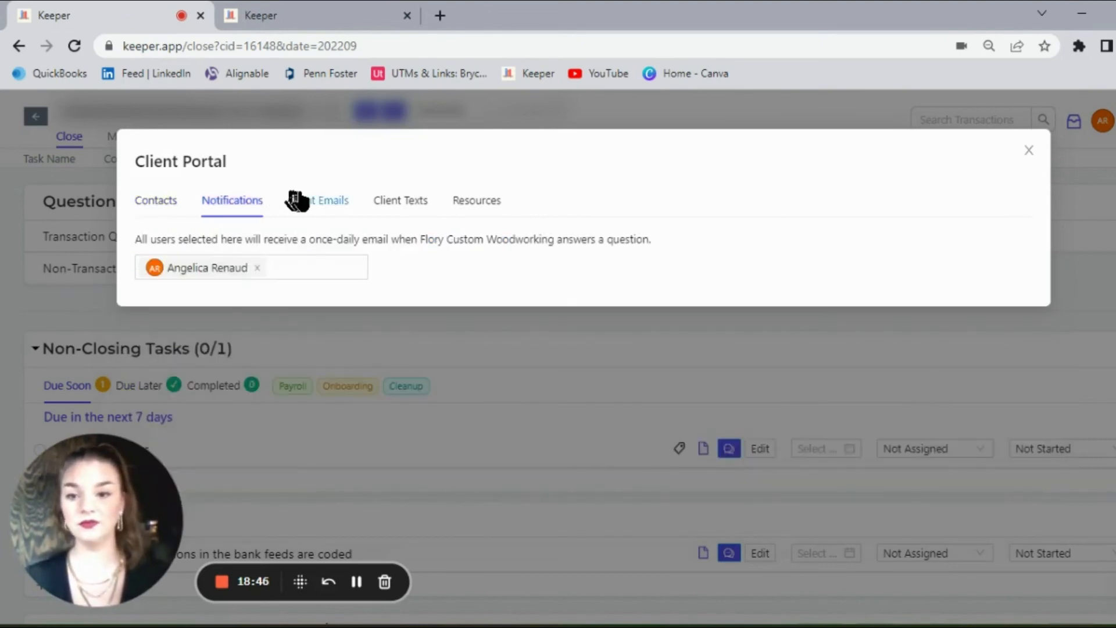
Step: Compare the Intro Email and New Reports in the Portal templates under Client Emails, and return the draft to New Questions Email
{"action": "left_click", "coordinate": [301, 201]}
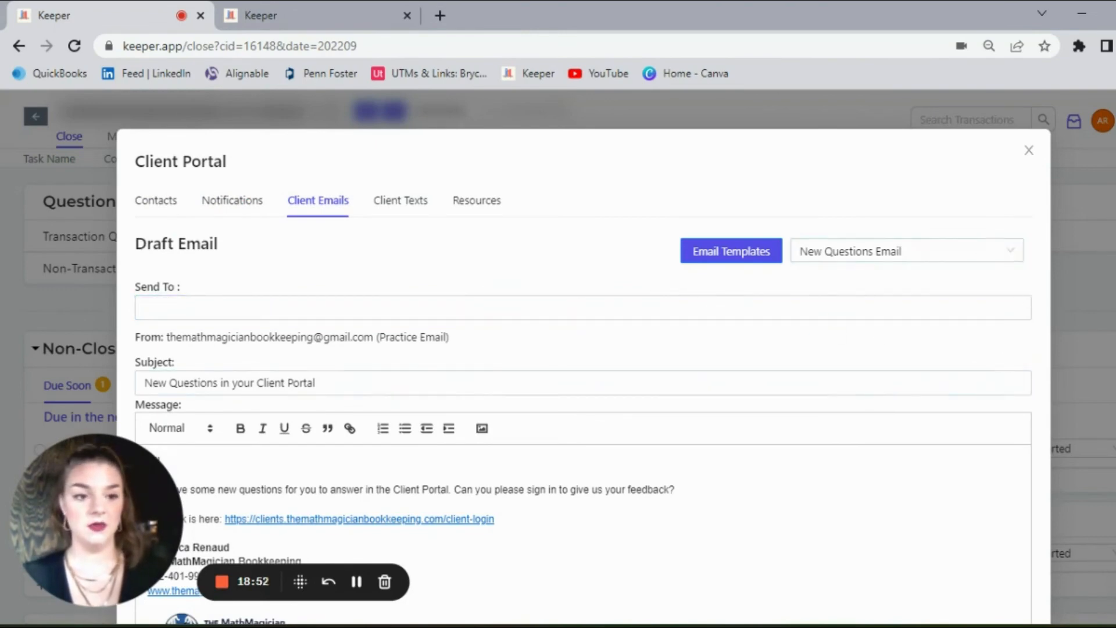
{"action": "scroll", "coordinate": [1104, 256], "scroll_direction": "down", "scroll_amount": 2}
{"action": "scroll", "coordinate": [583, 356], "scroll_direction": "up", "scroll_amount": 1}
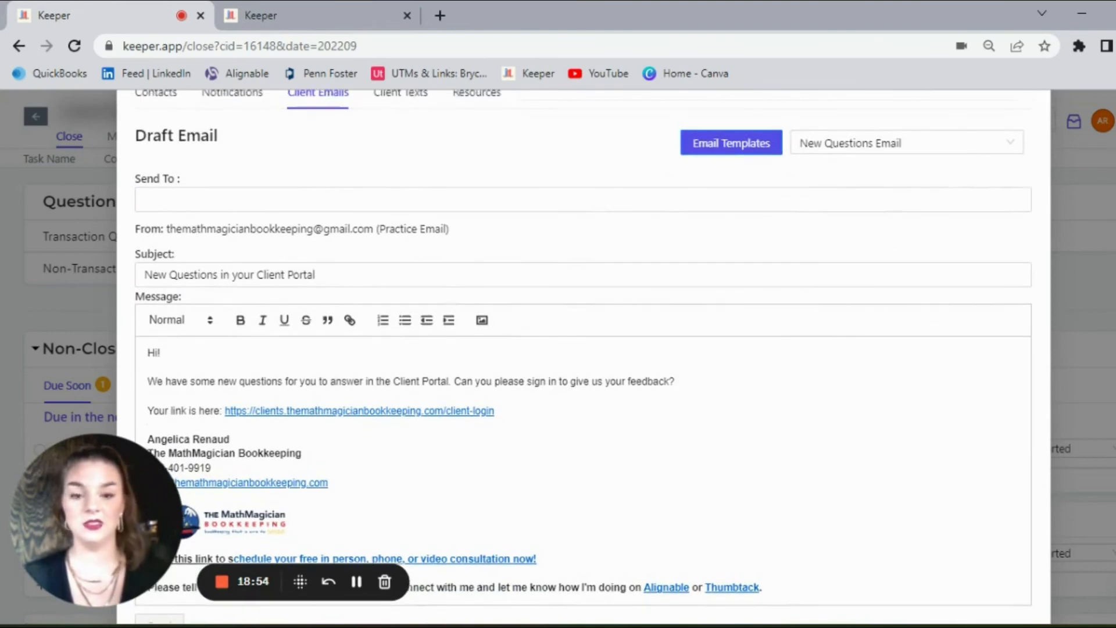
{"action": "left_click", "coordinate": [941, 142]}
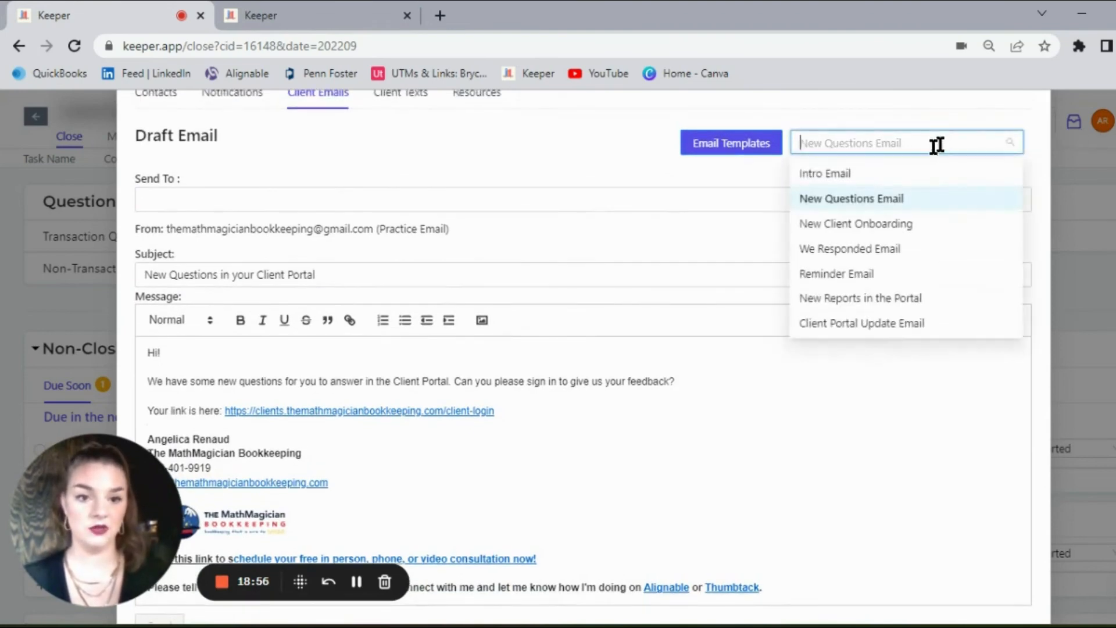
{"action": "left_click", "coordinate": [883, 173]}
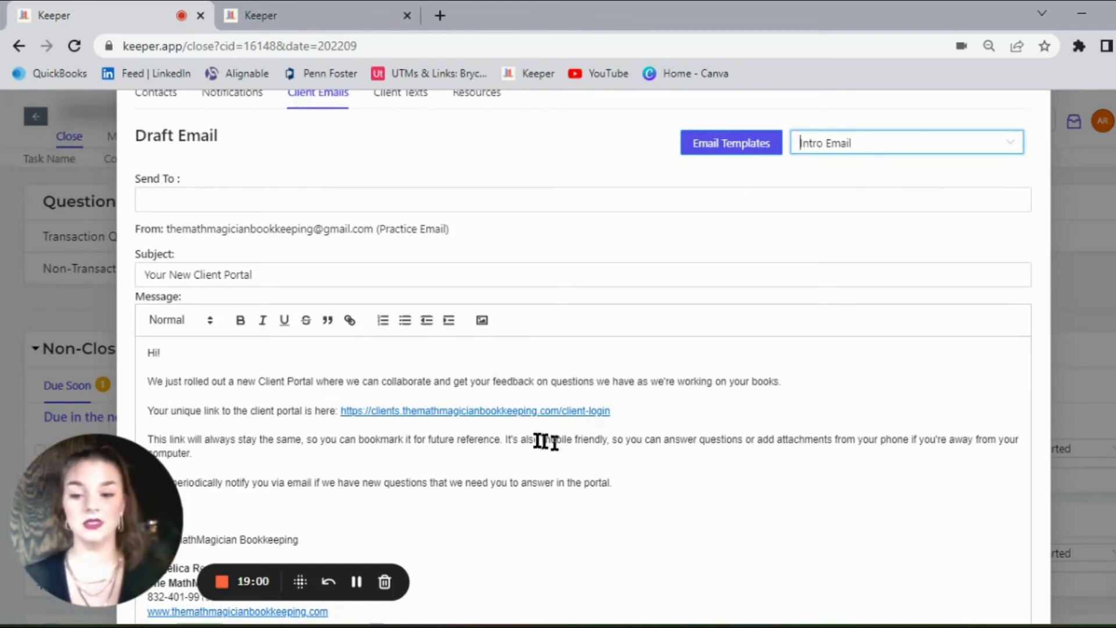
{"action": "left_click", "coordinate": [846, 142]}
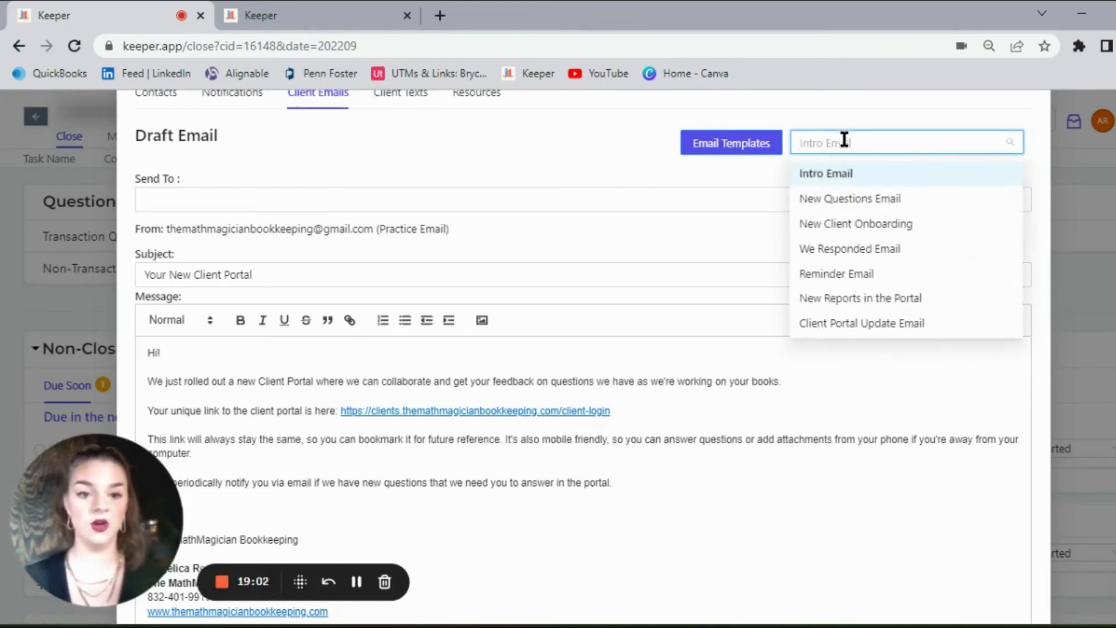
{"action": "left_click", "coordinate": [847, 298]}
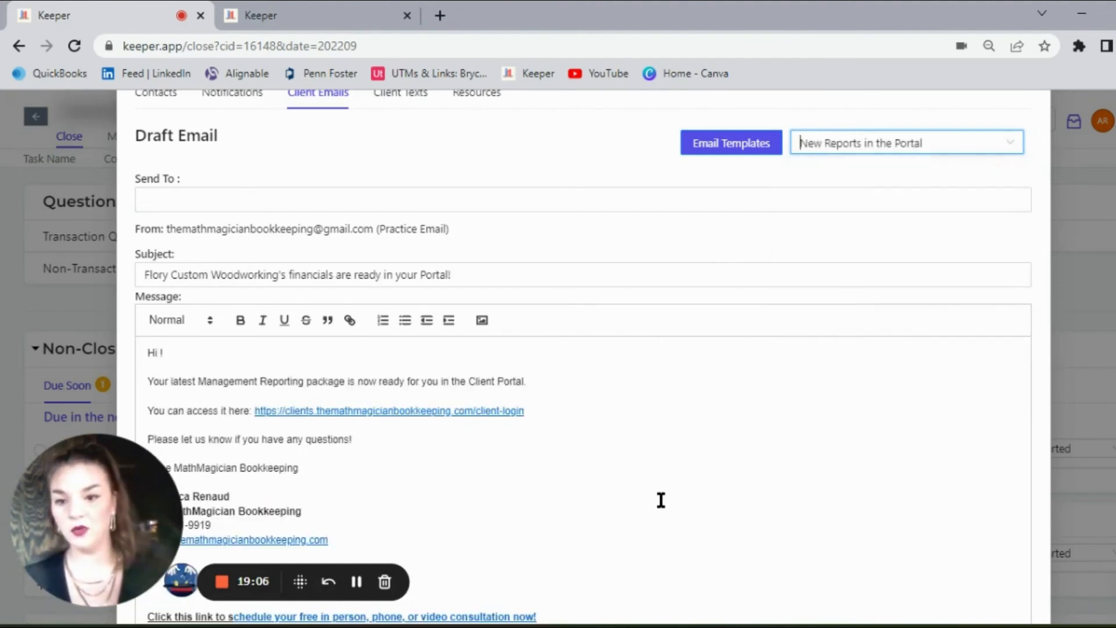
{"action": "left_click", "coordinate": [883, 146]}
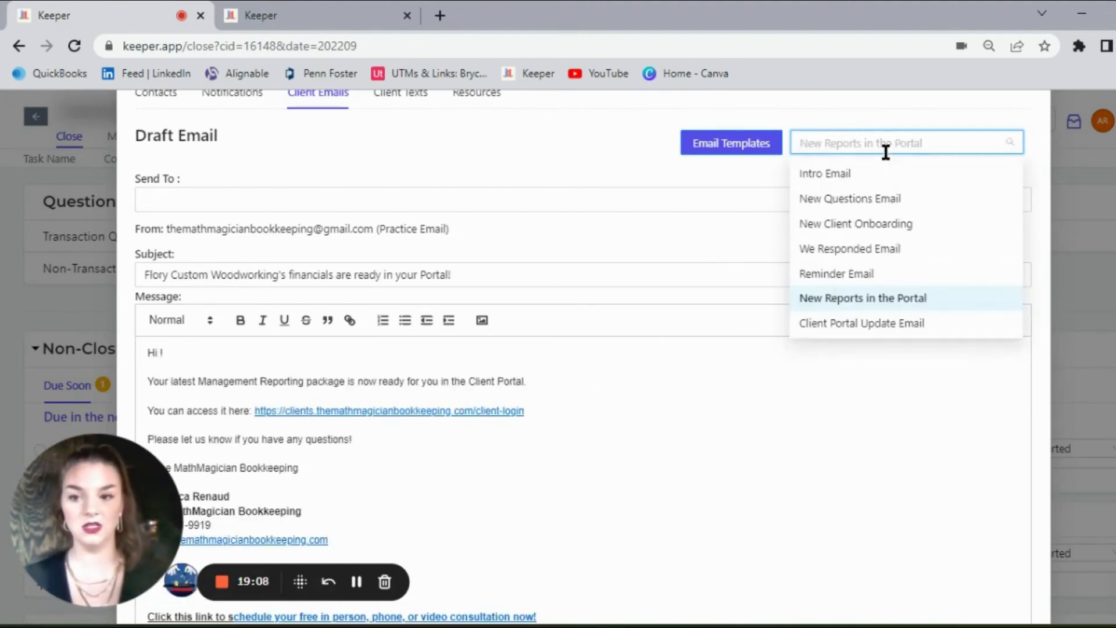
{"action": "left_click", "coordinate": [883, 200]}
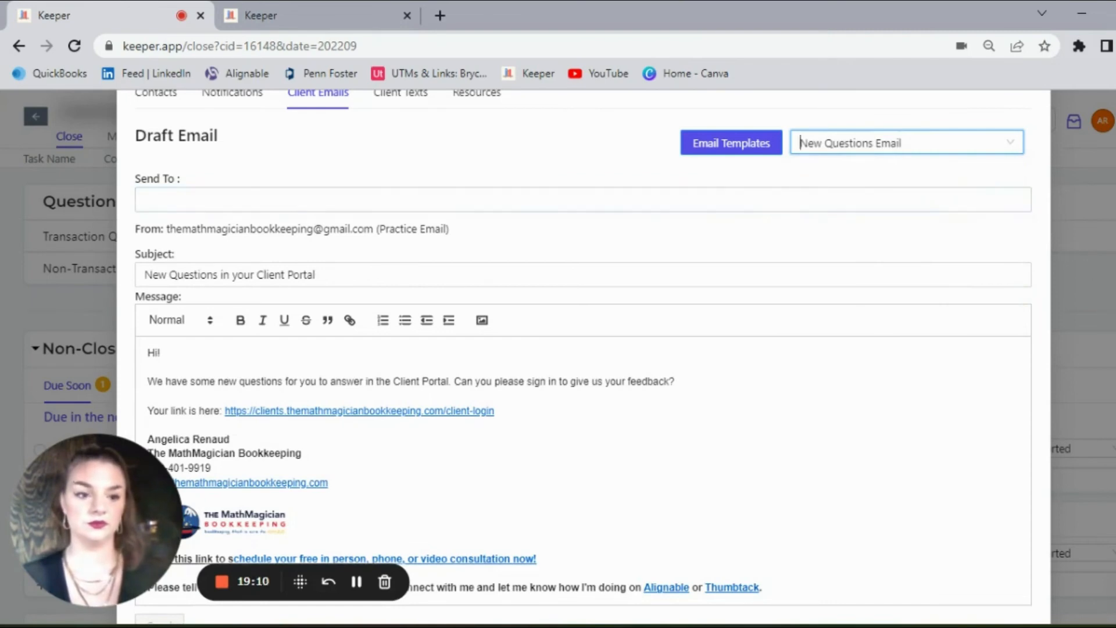
{"action": "scroll", "coordinate": [581, 348], "scroll_direction": "up", "scroll_amount": 2}
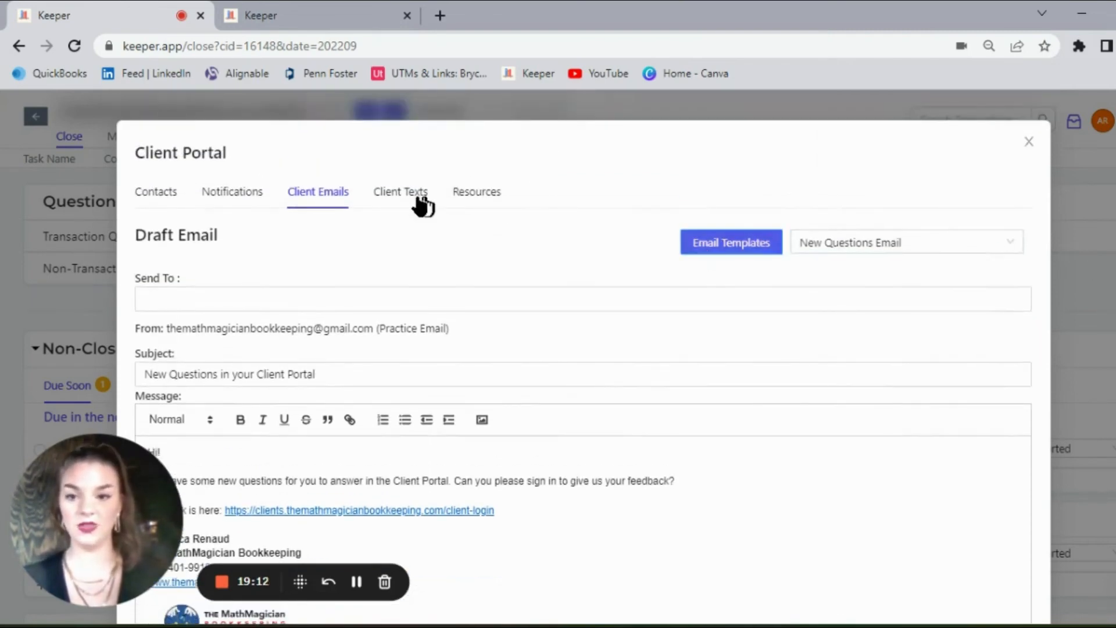
Step: Examine the Client Texts draft with its recipient choices and the Resources editor, and close the Client Portal dialog
{"action": "left_click", "coordinate": [397, 195]}
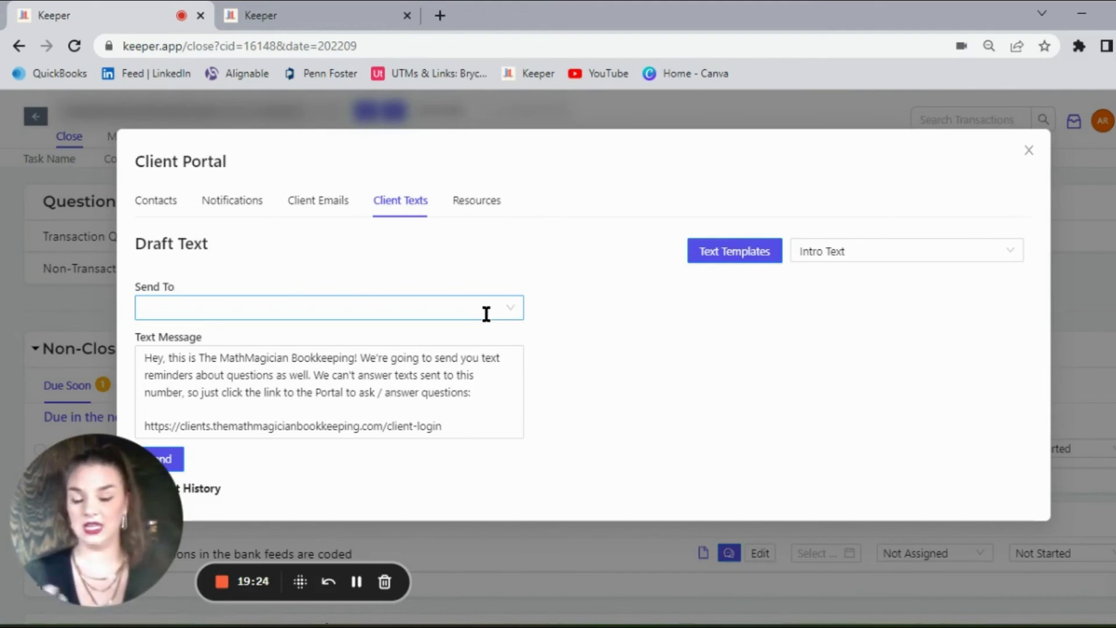
{"action": "left_click", "coordinate": [417, 384]}
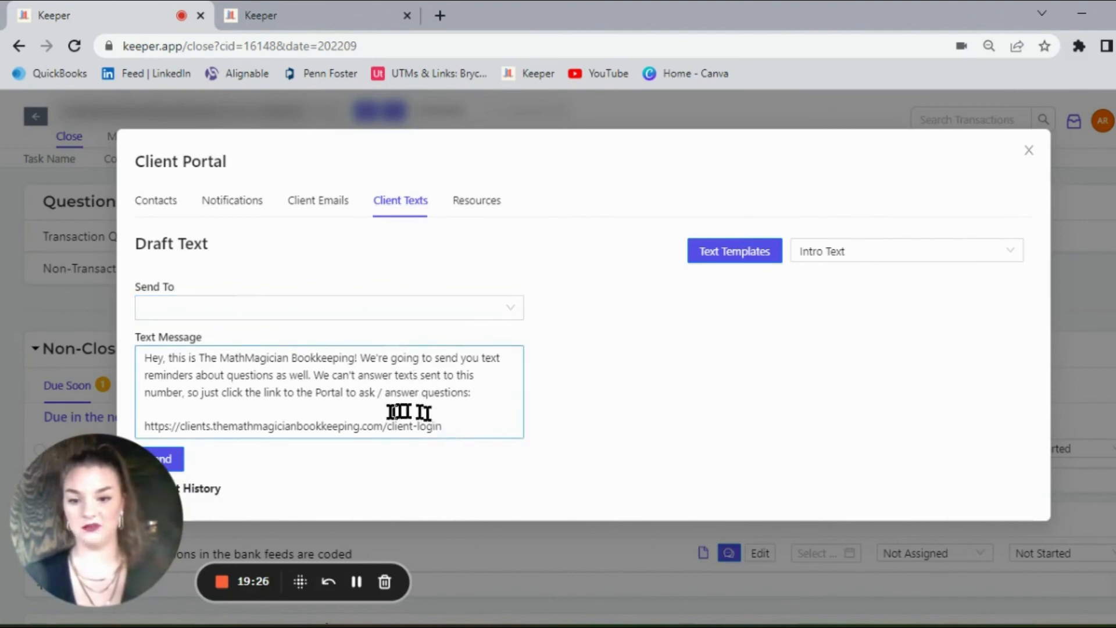
{"action": "left_click", "coordinate": [335, 308]}
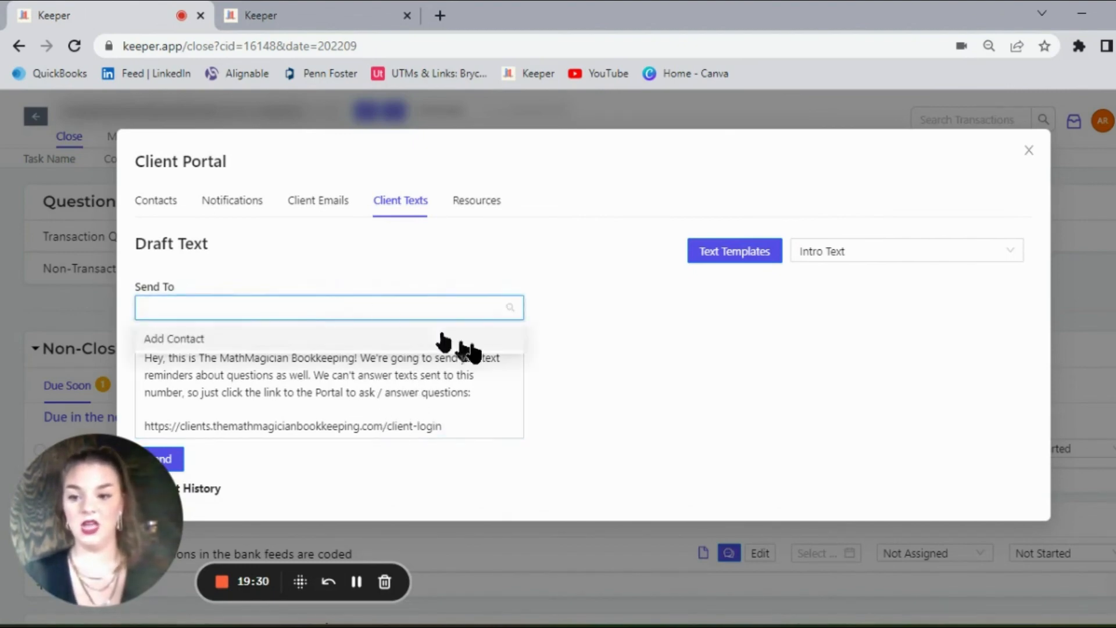
{"action": "left_click", "coordinate": [486, 429]}
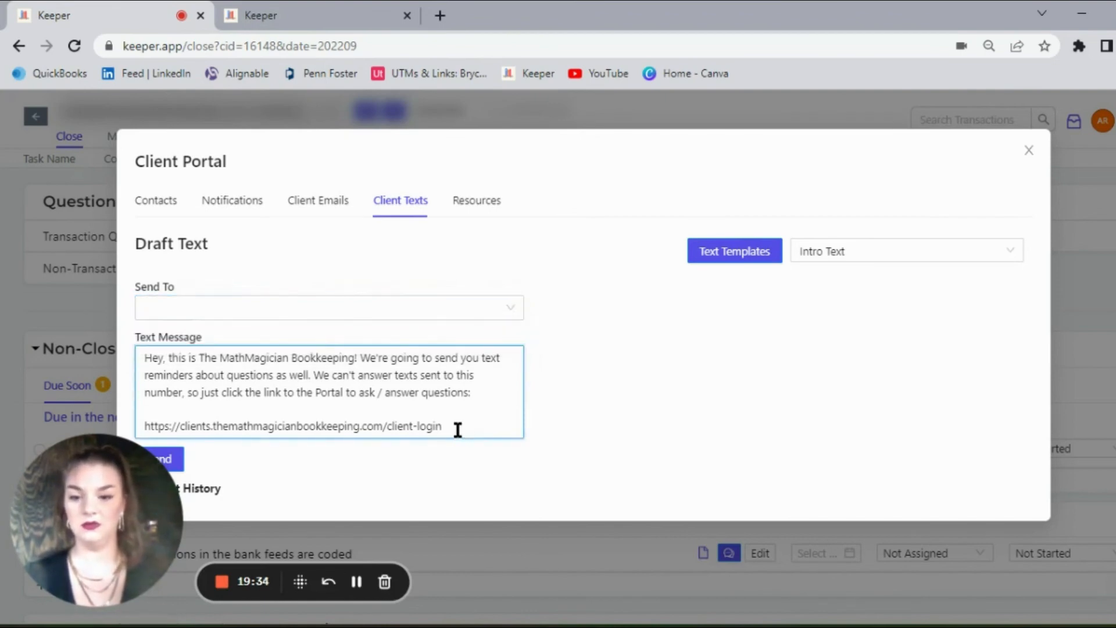
{"action": "left_click", "coordinate": [490, 202]}
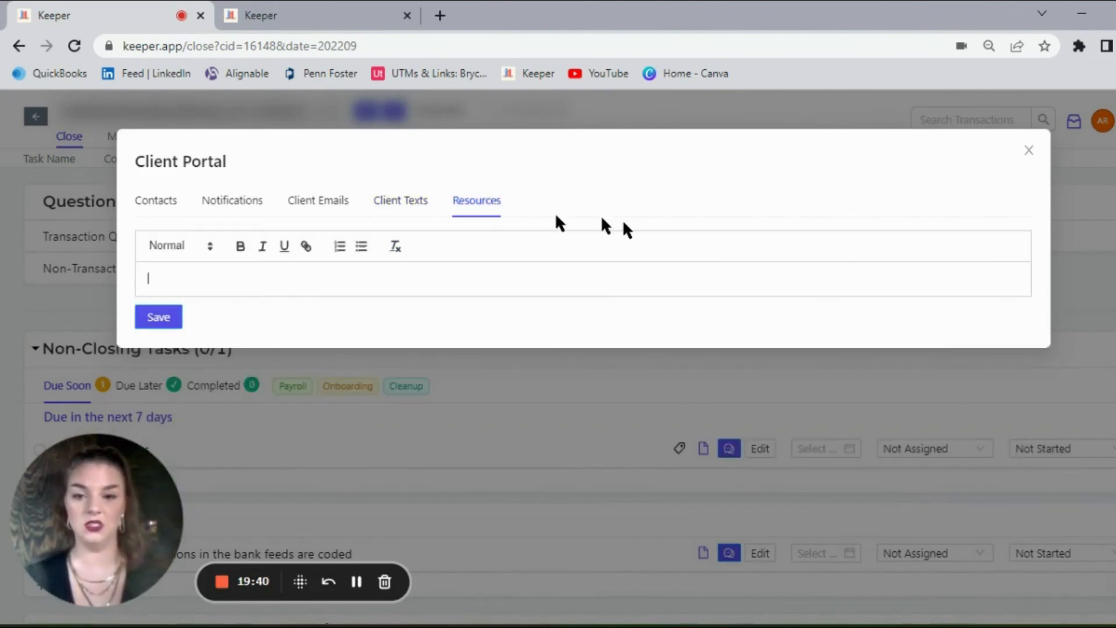
{"action": "left_click", "coordinate": [1024, 152]}
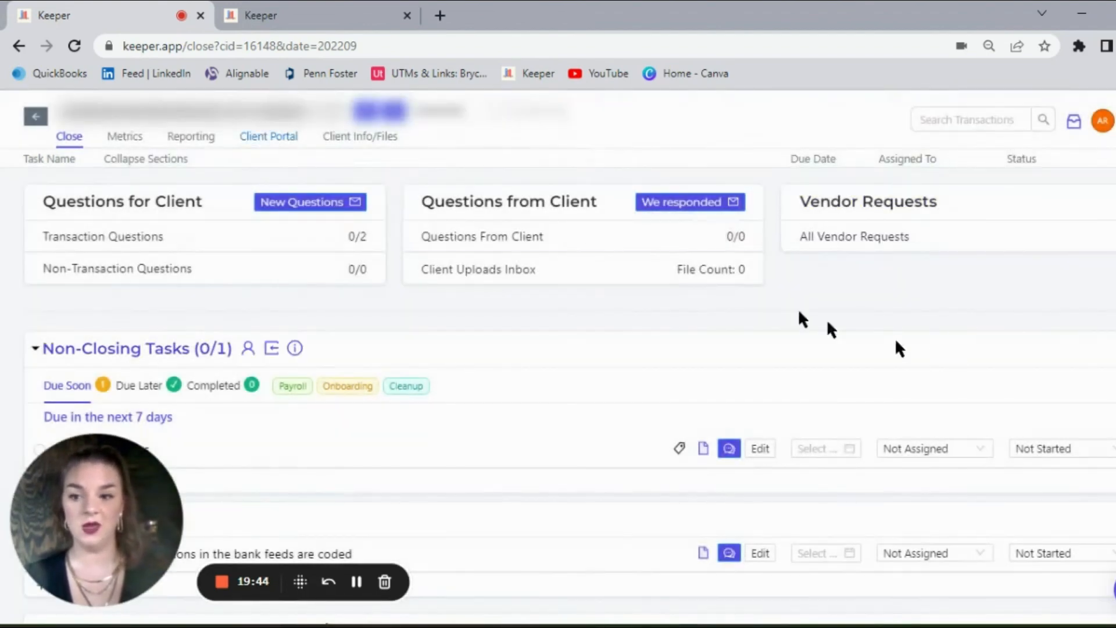
Step: Review the client's Transaction Questions list and close it
{"action": "left_click", "coordinate": [302, 243]}
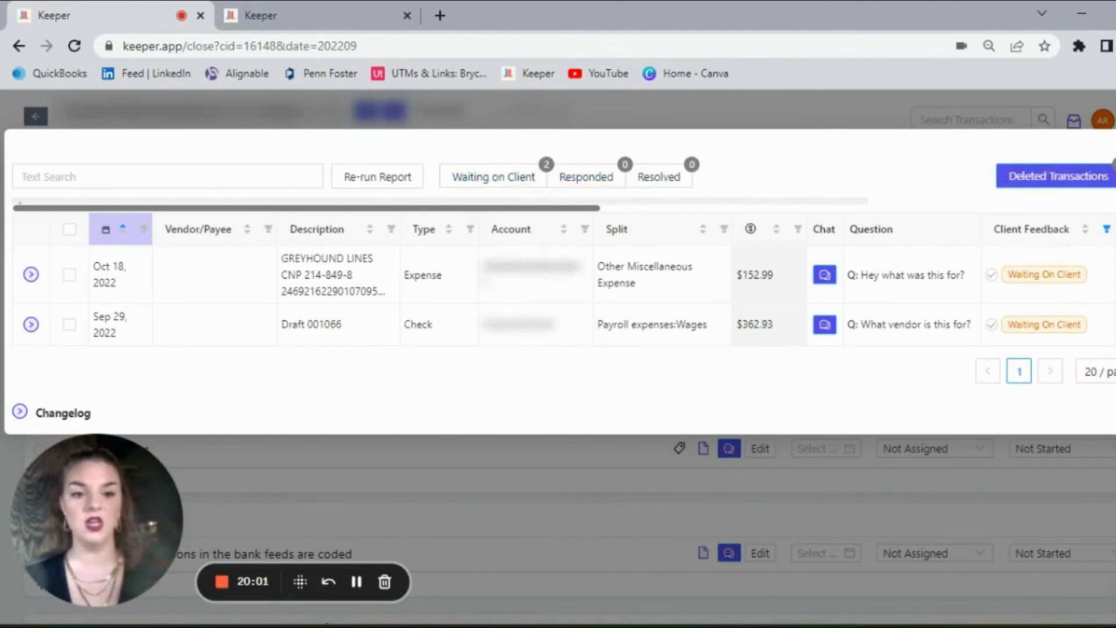
{"action": "key", "text": "Escape"}
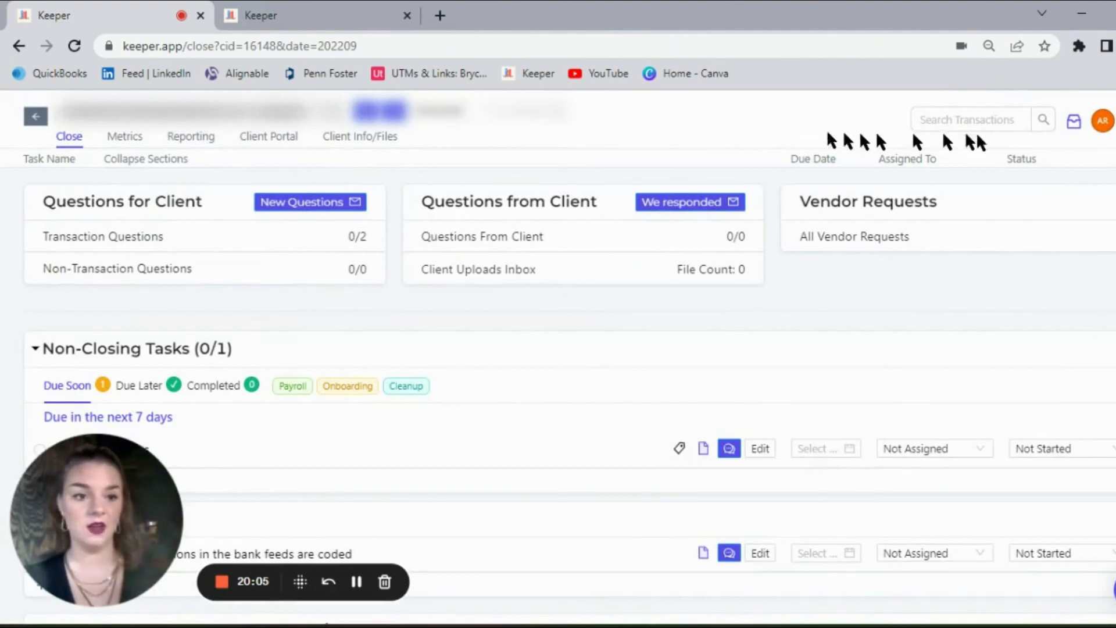
Step: Look through the Practice and Statement Settings sections, from Name, Logo and Tasks to Legal Disclaimers and File Reviews
{"action": "left_click", "coordinate": [1102, 125]}
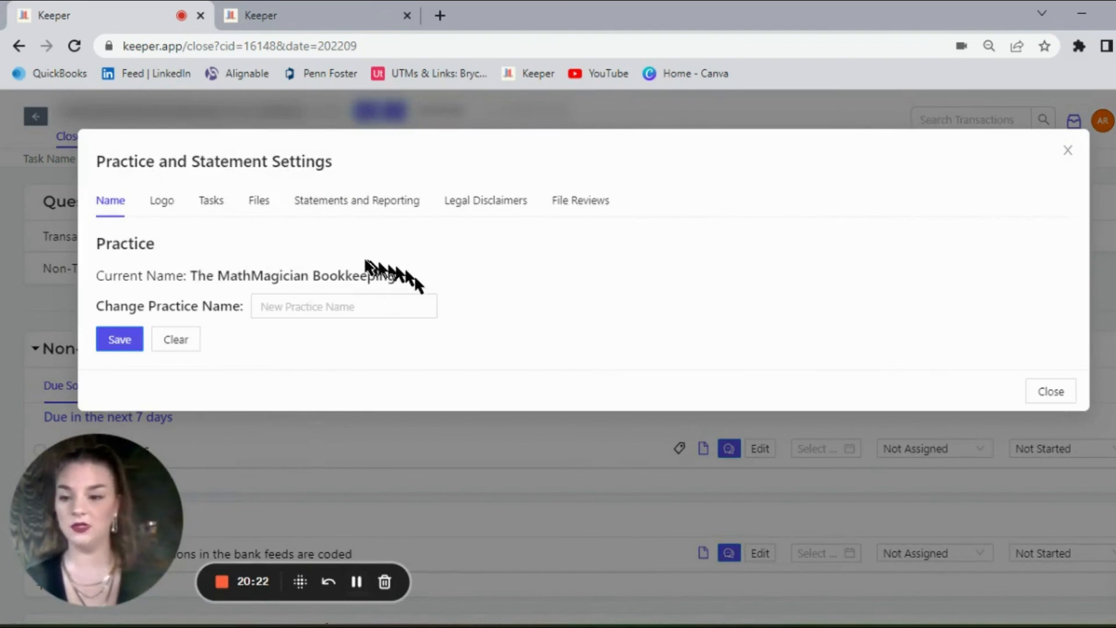
{"action": "left_click", "coordinate": [158, 204]}
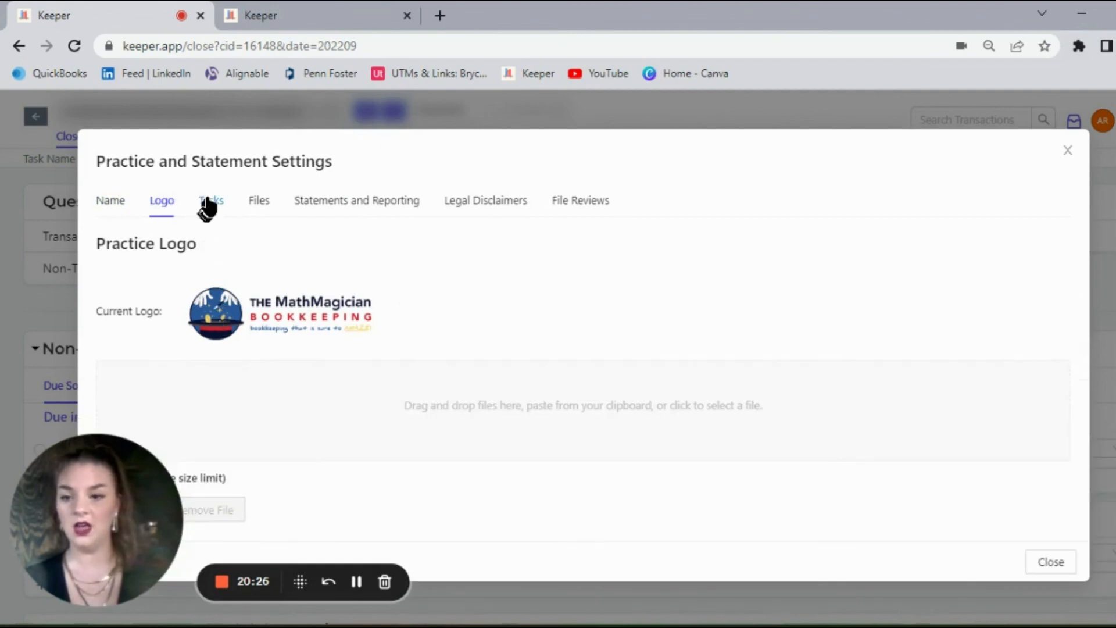
{"action": "left_click", "coordinate": [209, 203]}
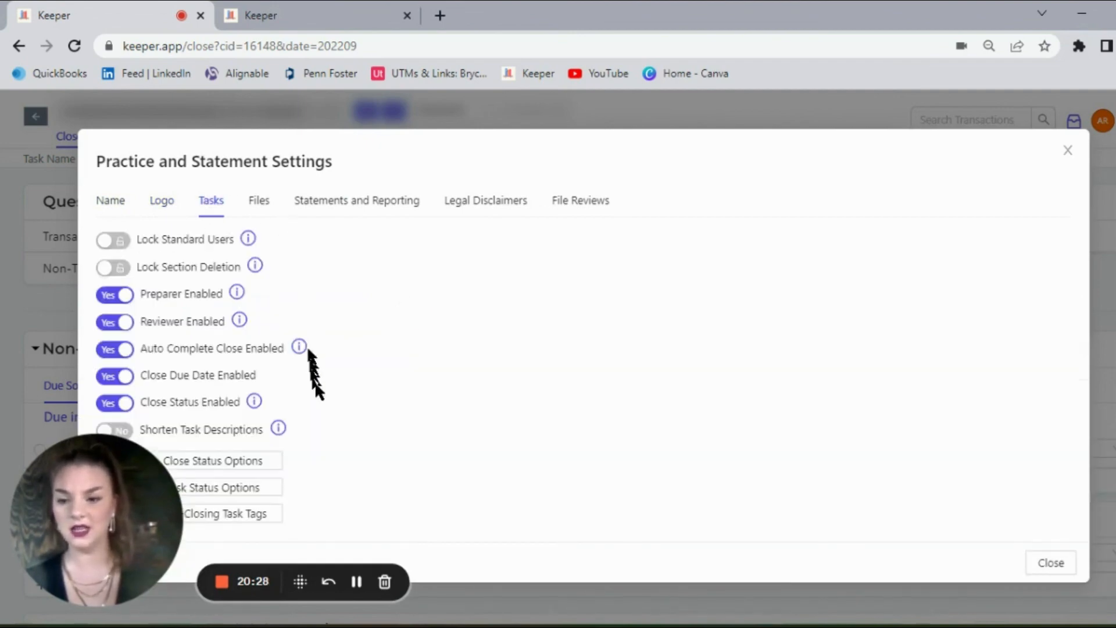
{"action": "left_click", "coordinate": [259, 201]}
{"action": "left_click", "coordinate": [332, 212]}
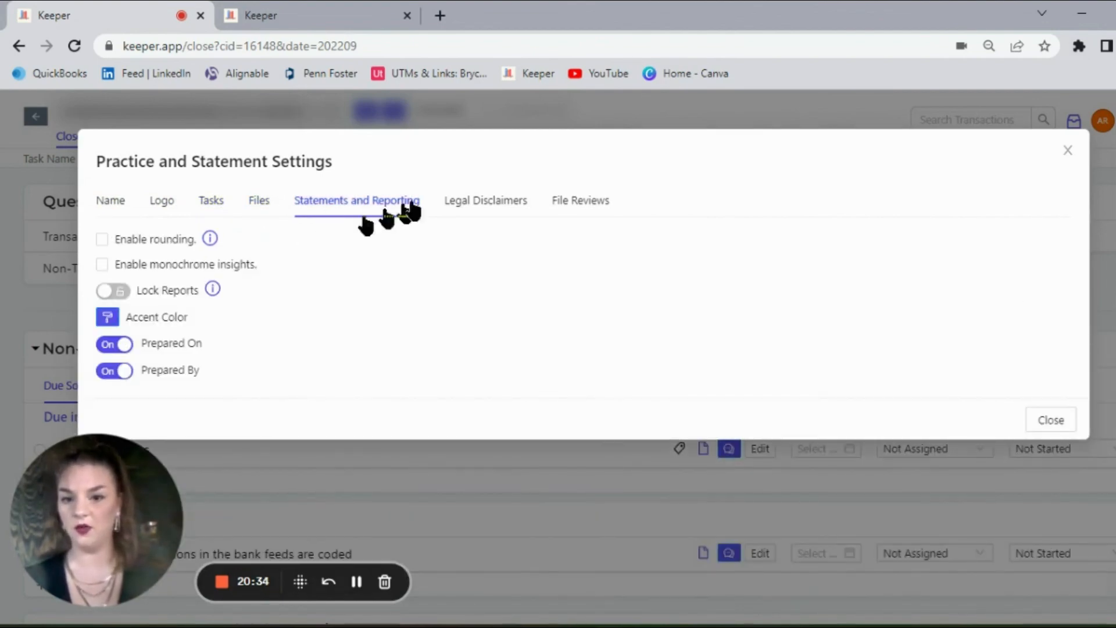
{"action": "left_click", "coordinate": [490, 207]}
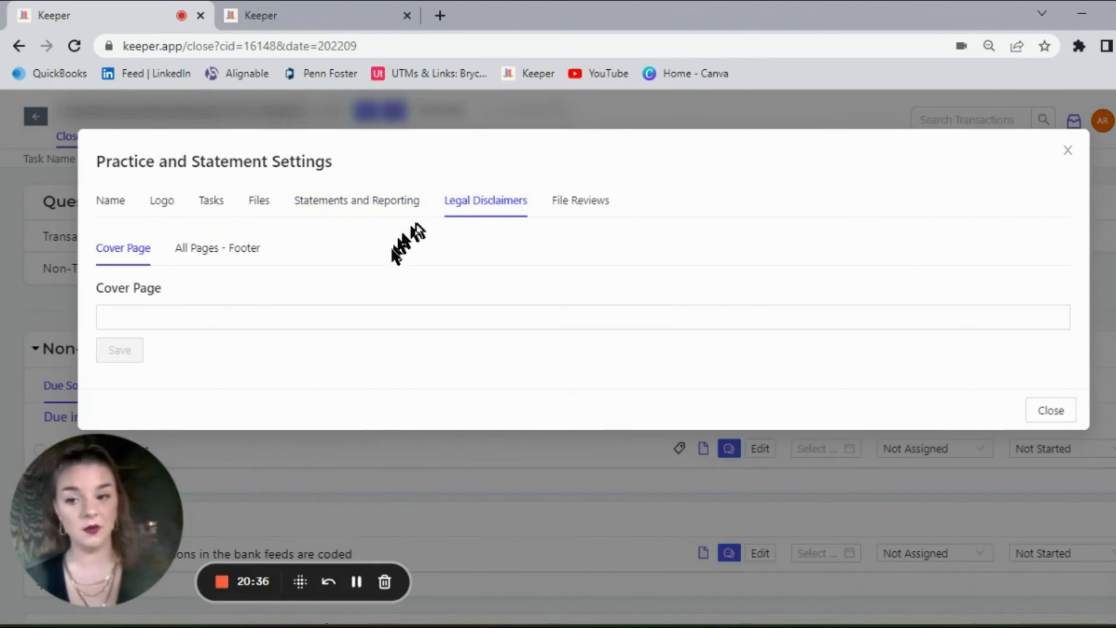
{"action": "left_click", "coordinate": [577, 204]}
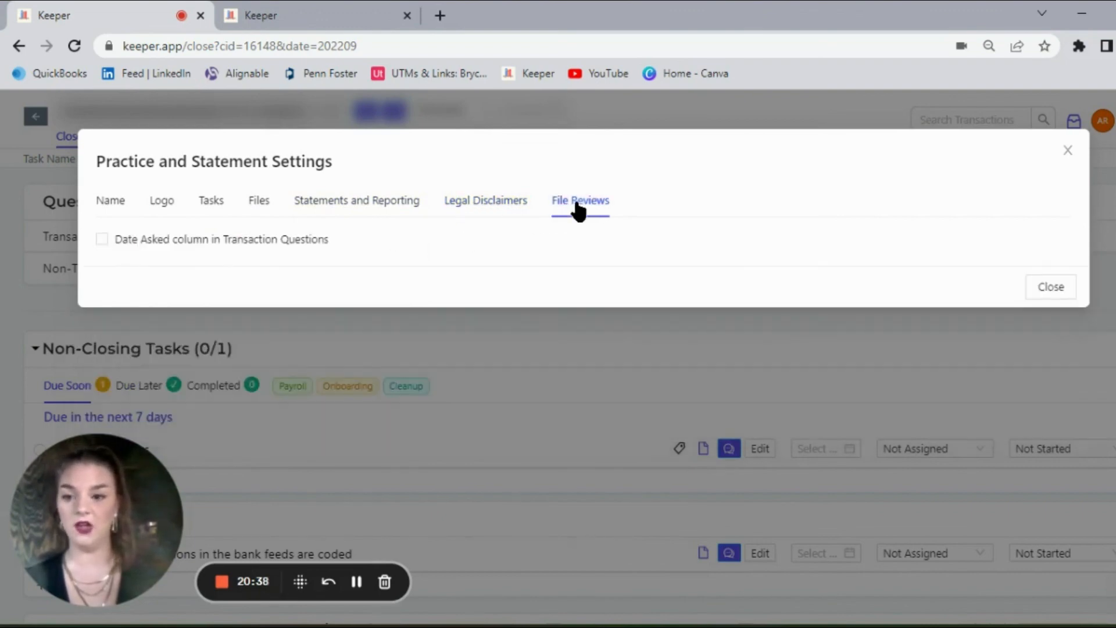
{"action": "left_click", "coordinate": [118, 201]}
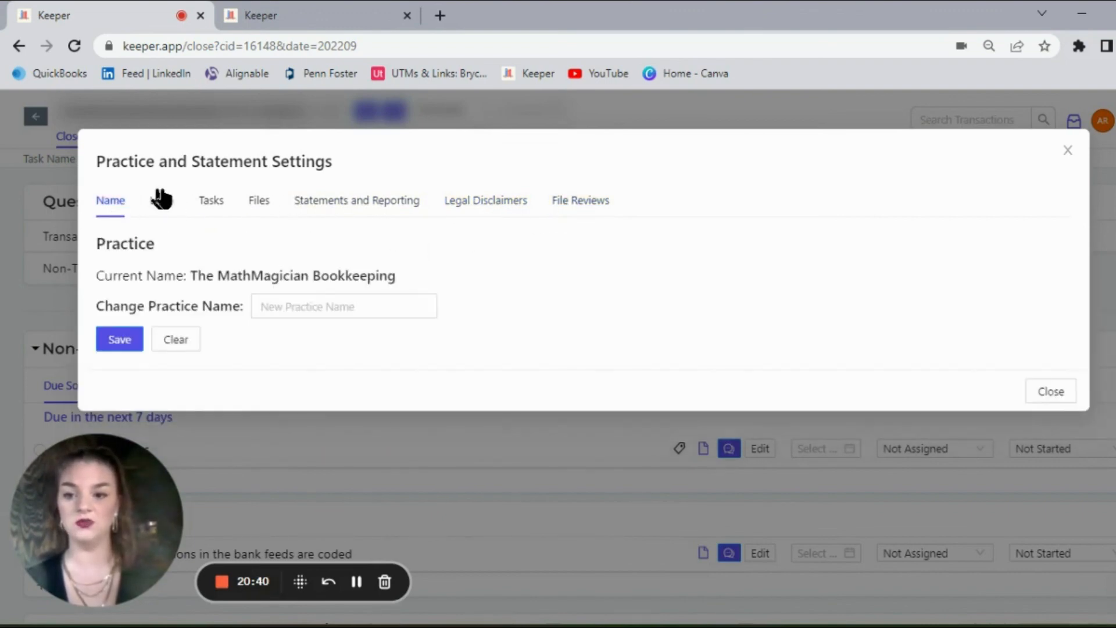
{"action": "left_click", "coordinate": [166, 200]}
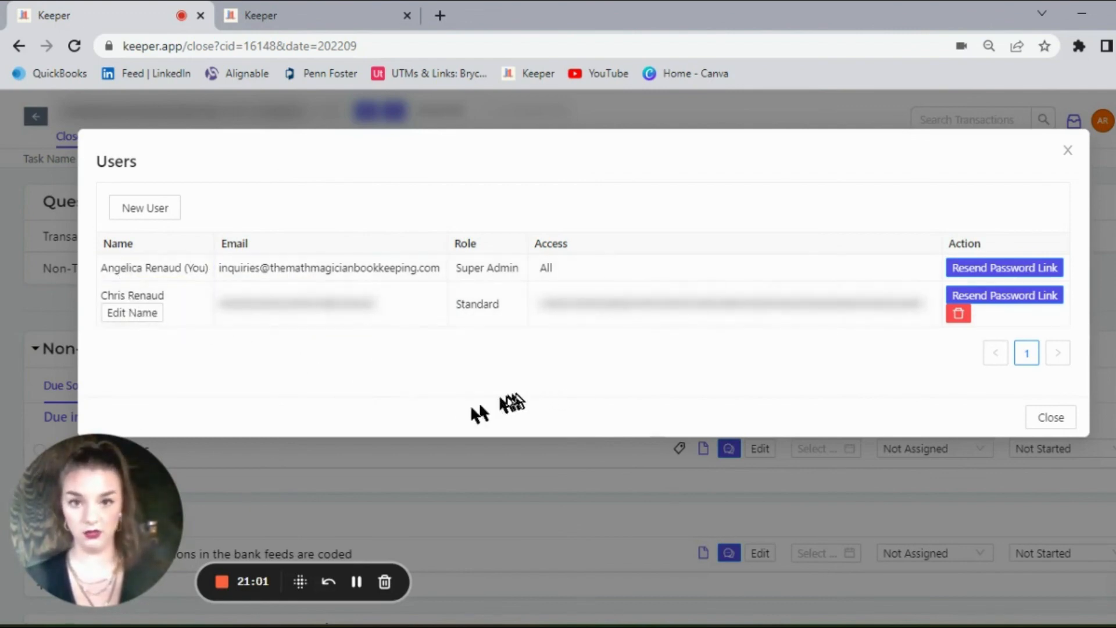
{"action": "left_click", "coordinate": [356, 581]}
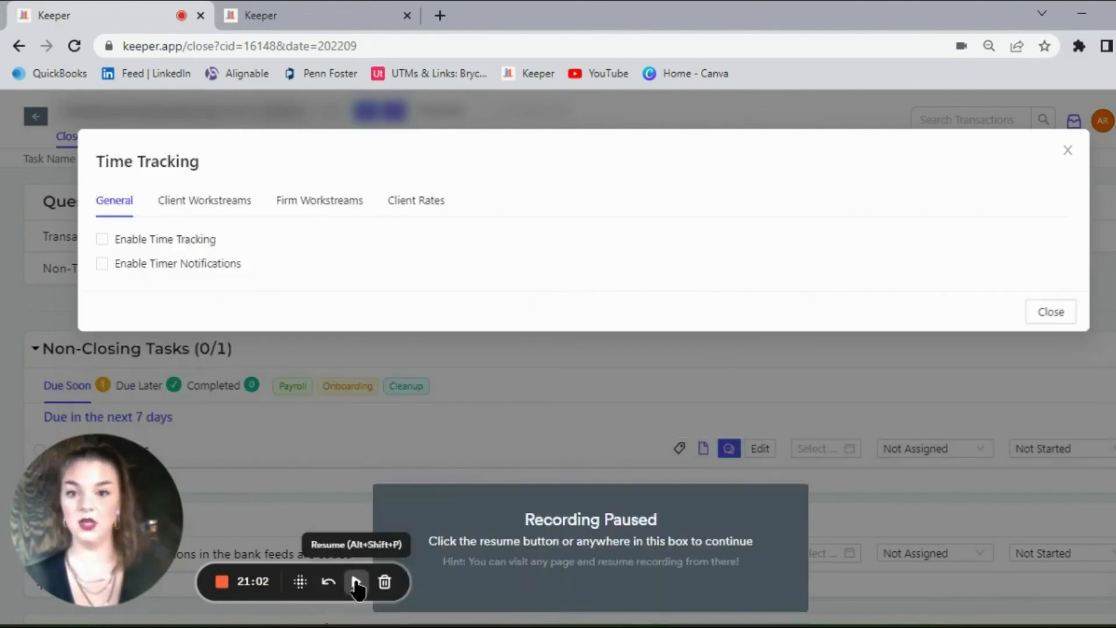
{"action": "left_click", "coordinate": [356, 582]}
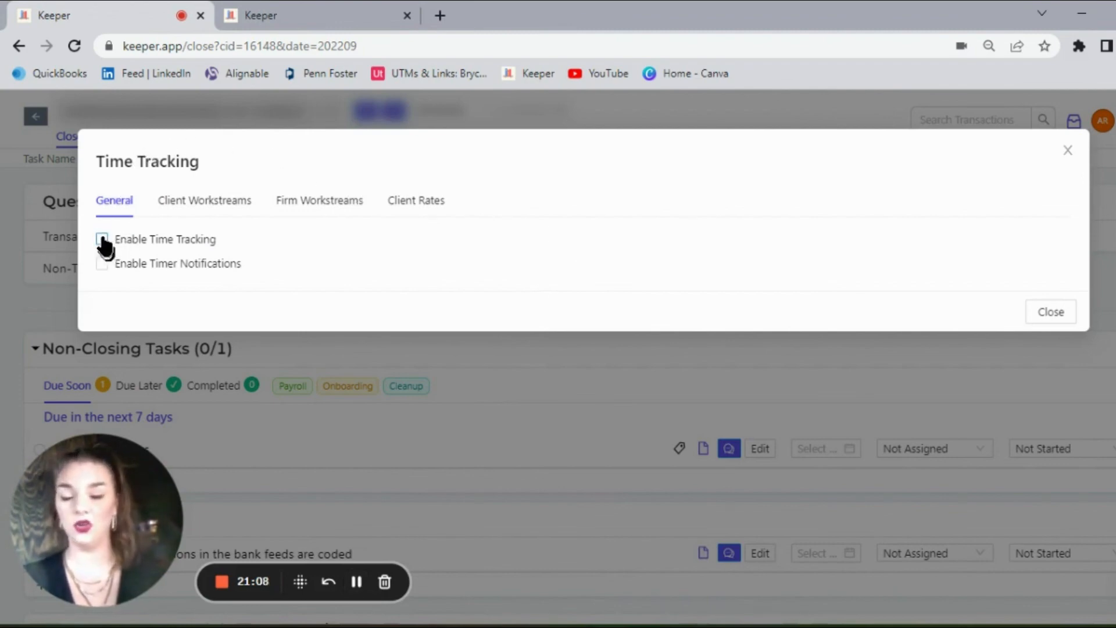
Step: Review the Time Tracking settings for Client Workstreams and the monthly rates under Client Rates
{"action": "left_click", "coordinate": [218, 208]}
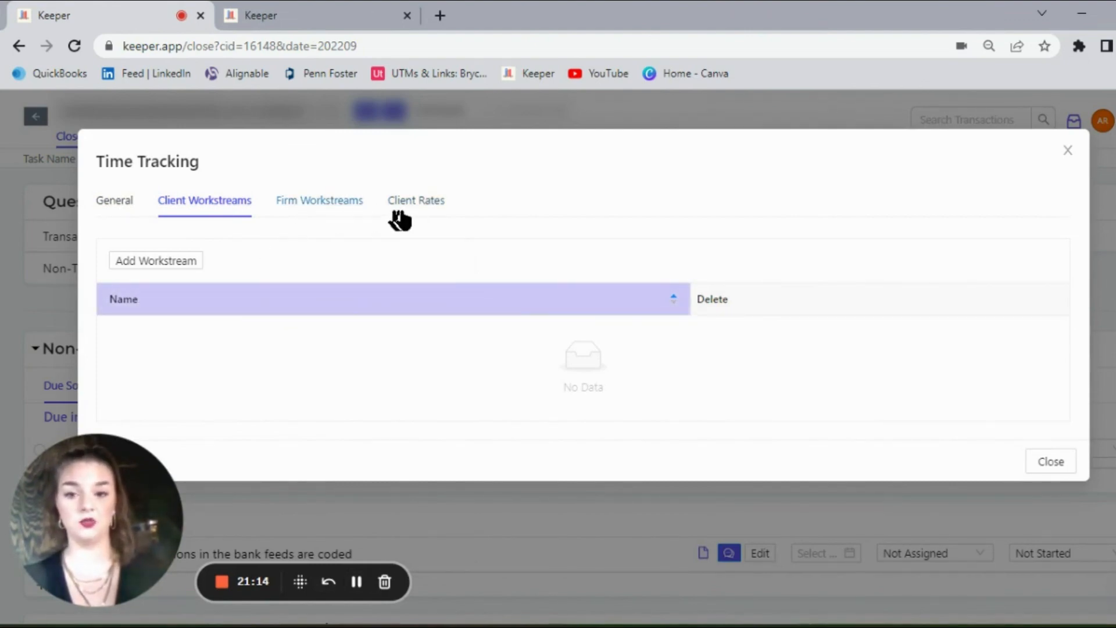
{"action": "left_click", "coordinate": [417, 209]}
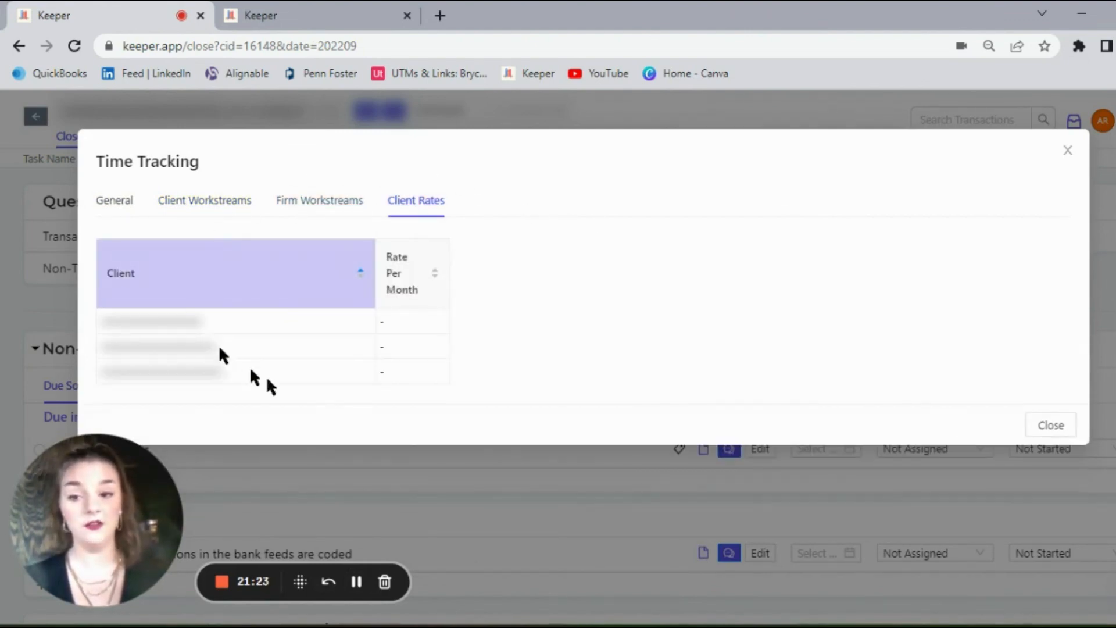
{"action": "left_click", "coordinate": [428, 321]}
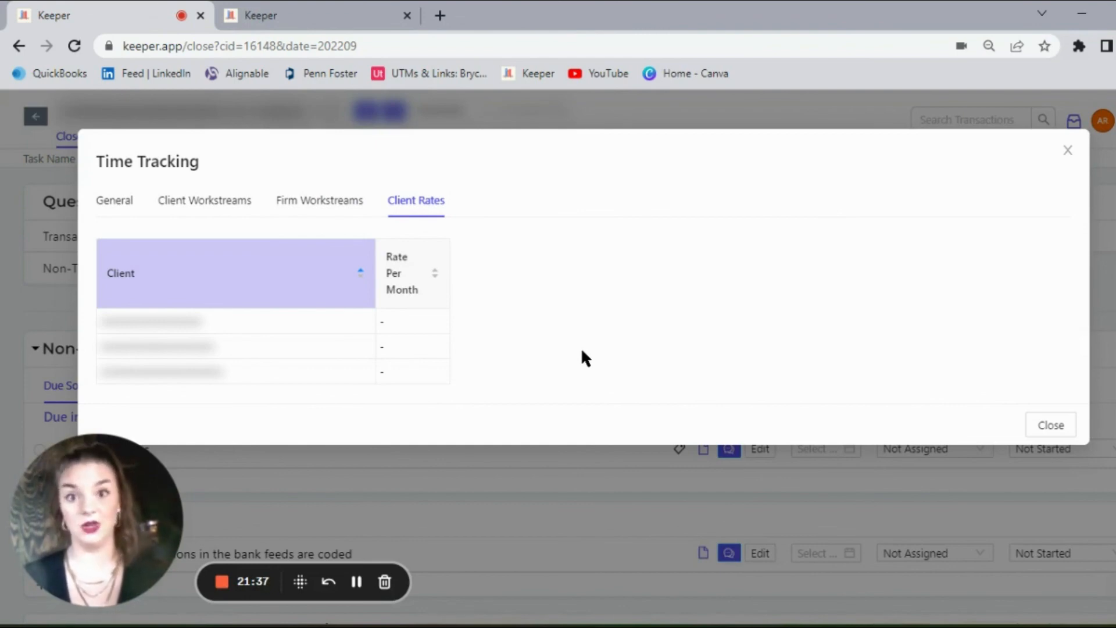
{"action": "left_click", "coordinate": [356, 581]}
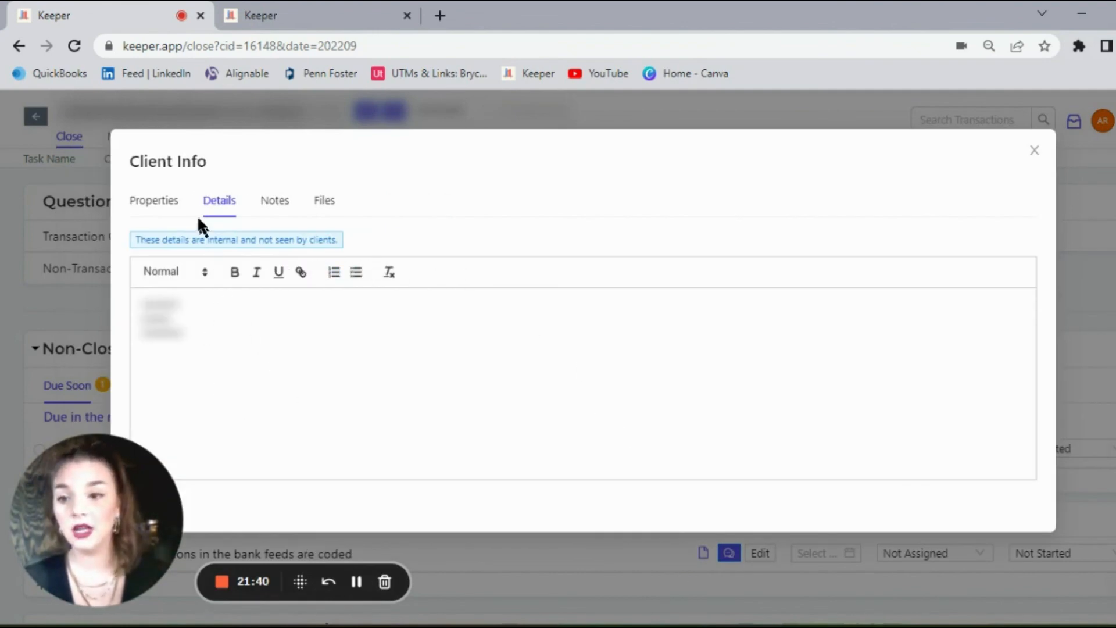
Step: Look through the Properties, Details, Notes and Files sections of Client Info, and return to Details
{"action": "left_click", "coordinate": [153, 202]}
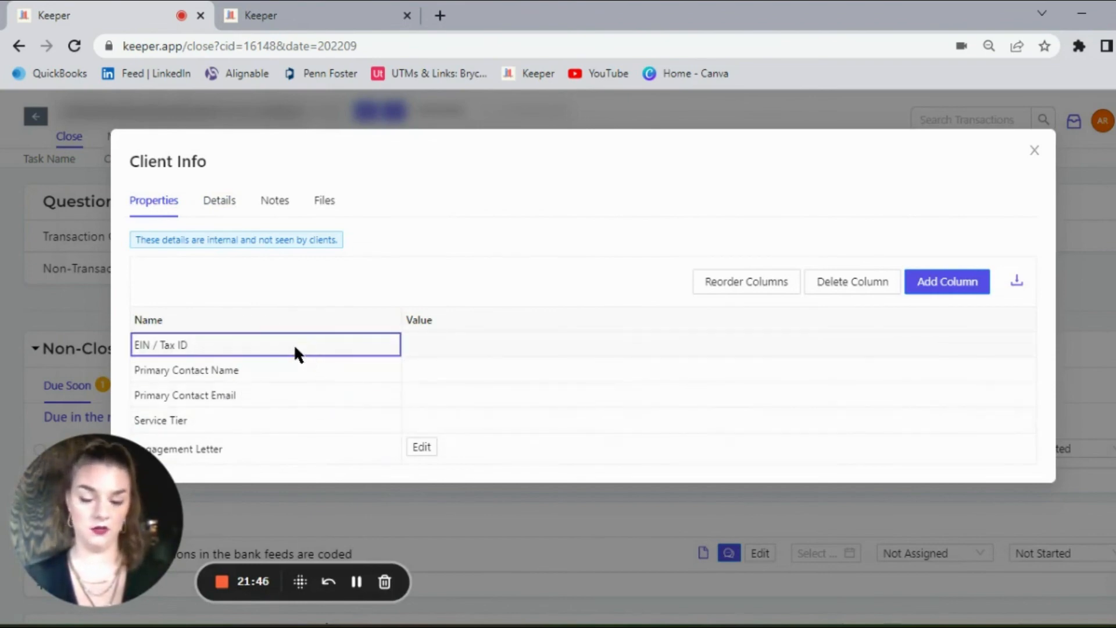
{"action": "left_click", "coordinate": [224, 204]}
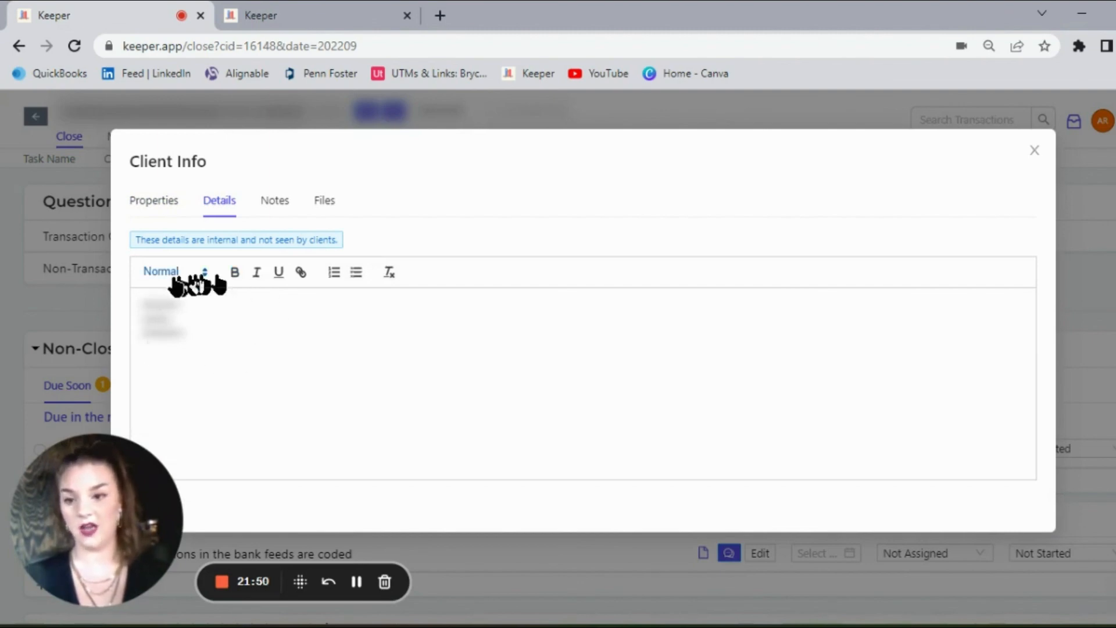
{"action": "left_click", "coordinate": [276, 203]}
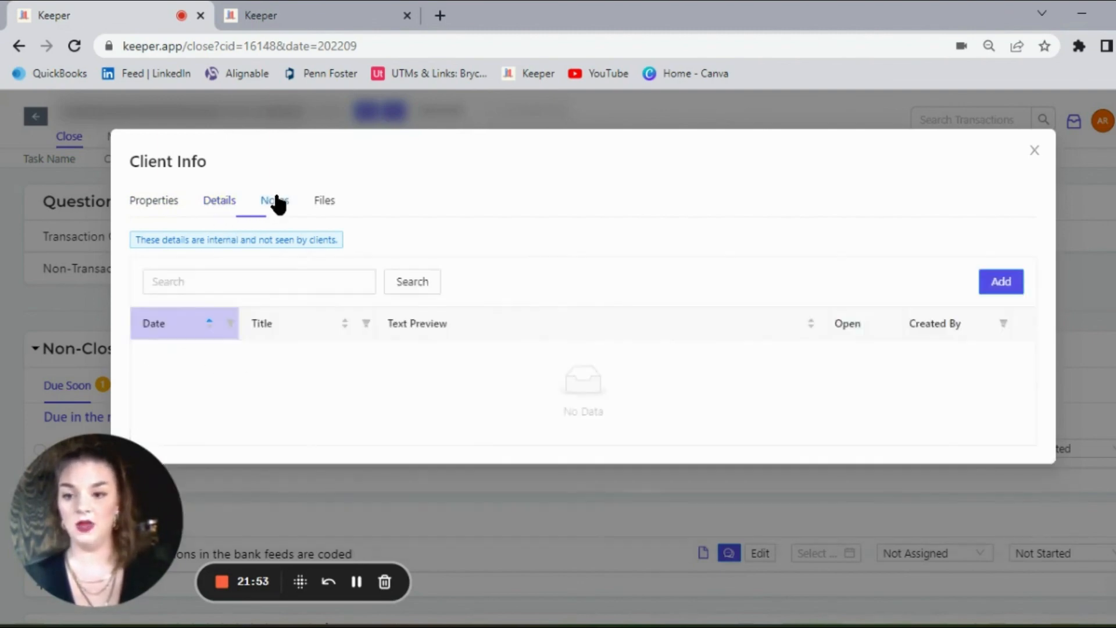
{"action": "left_click", "coordinate": [324, 201]}
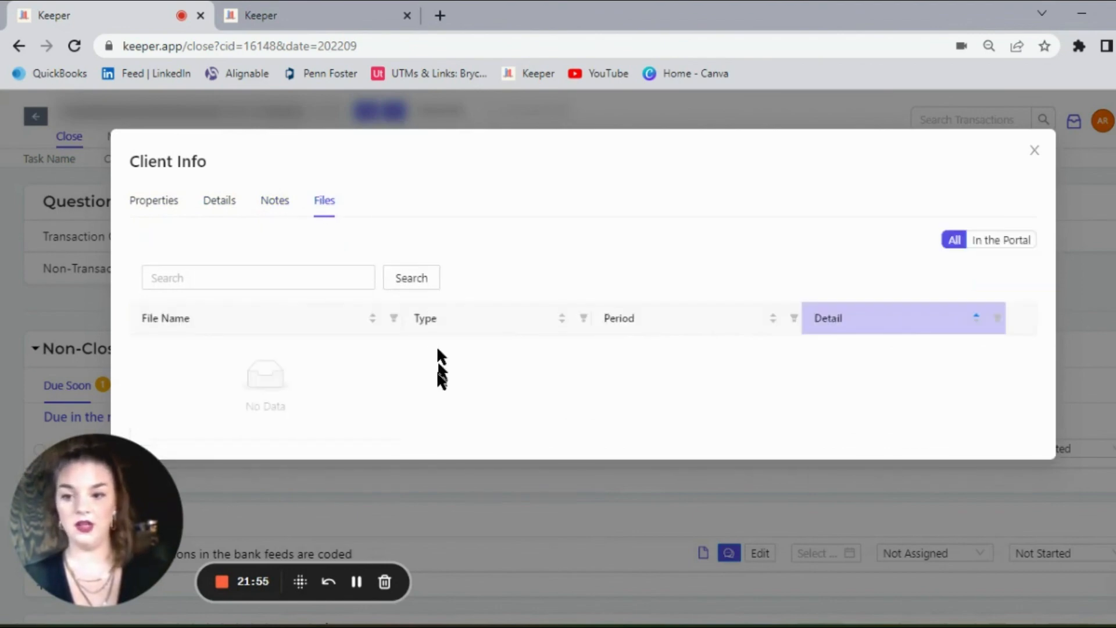
{"action": "left_click", "coordinate": [227, 204]}
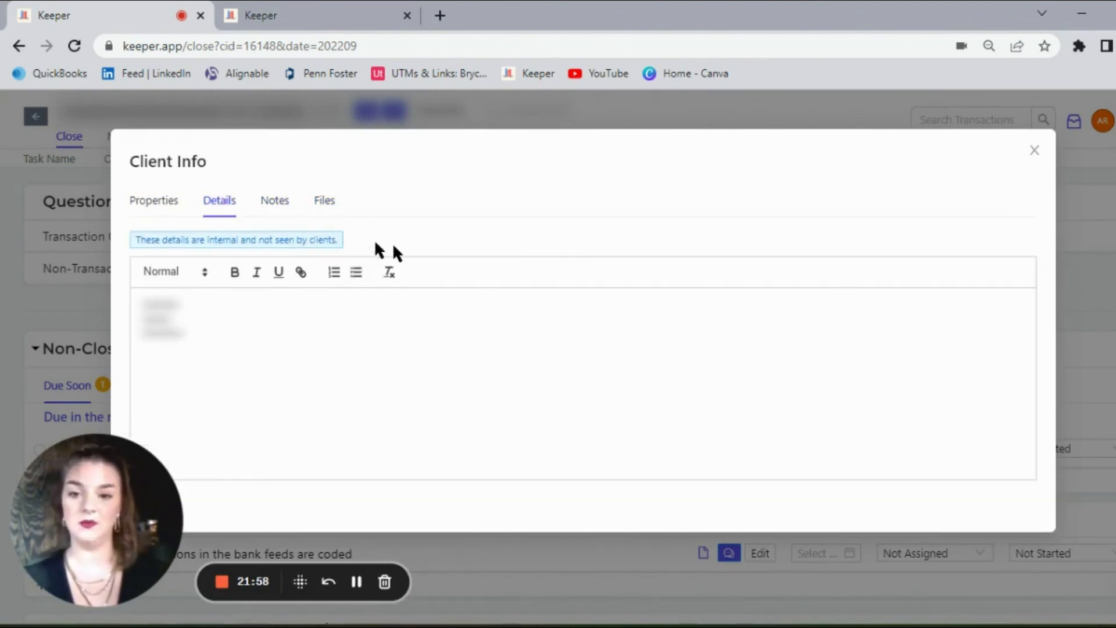